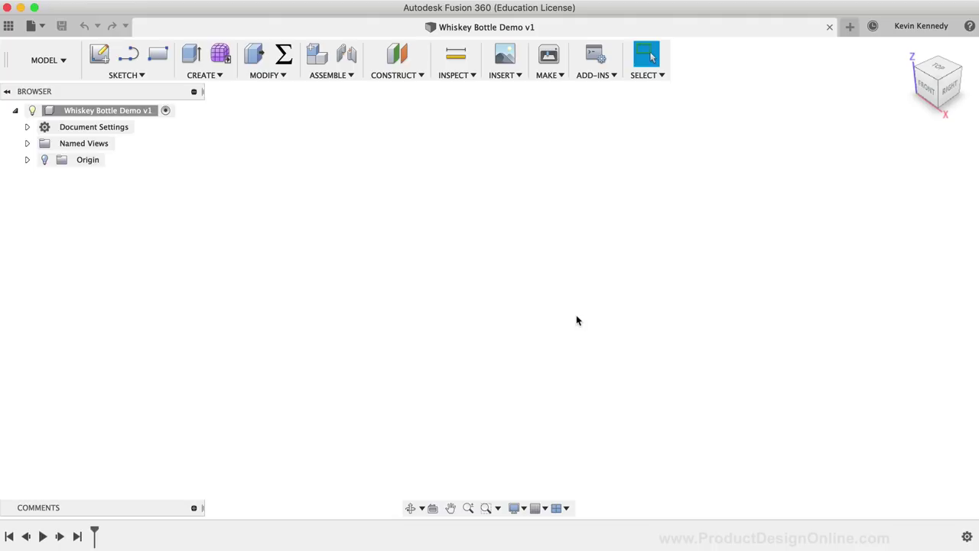
Create an empty, activated component named "Whiskey Bottle".
{"action": "left_click", "coordinate": [352, 76]}
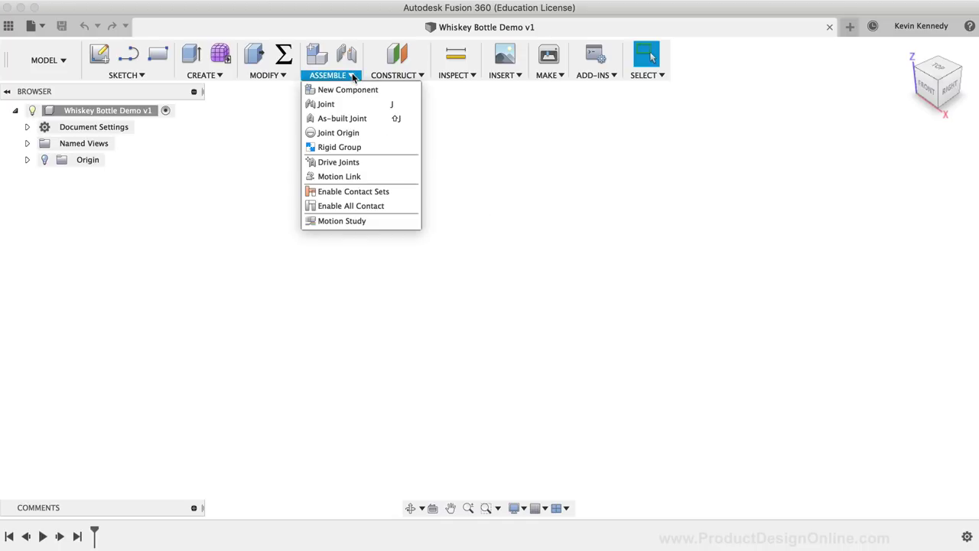
{"action": "left_click", "coordinate": [396, 92]}
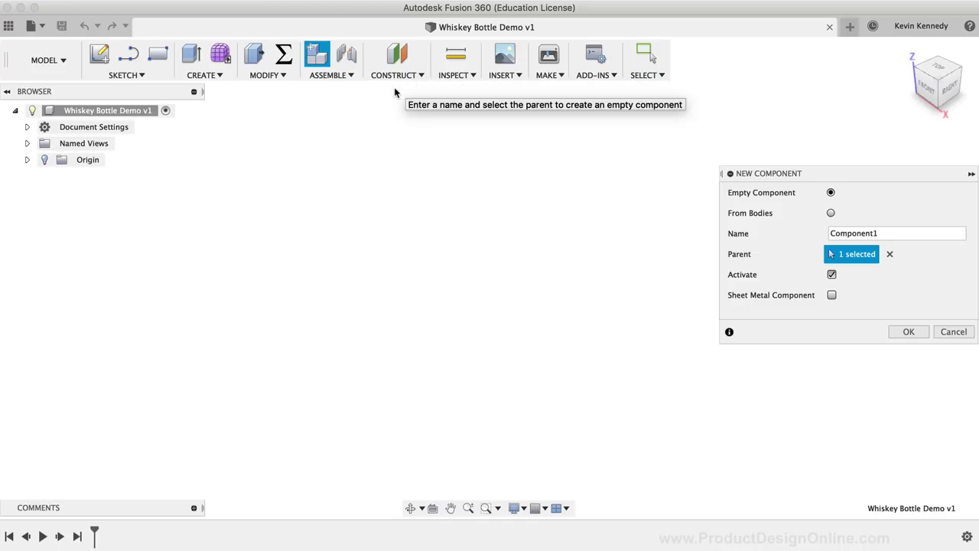
{"action": "double_click", "coordinate": [866, 233]}
{"action": "type", "text": "Whsi"}
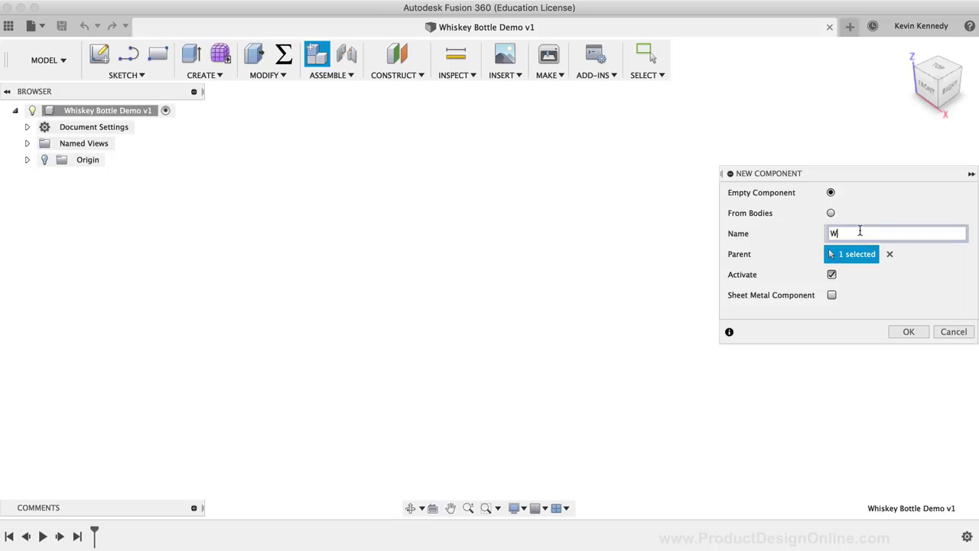
{"action": "key", "text": "BackSpace"}
{"action": "key", "text": "BackSpace"}
{"action": "type", "text": "iske"}
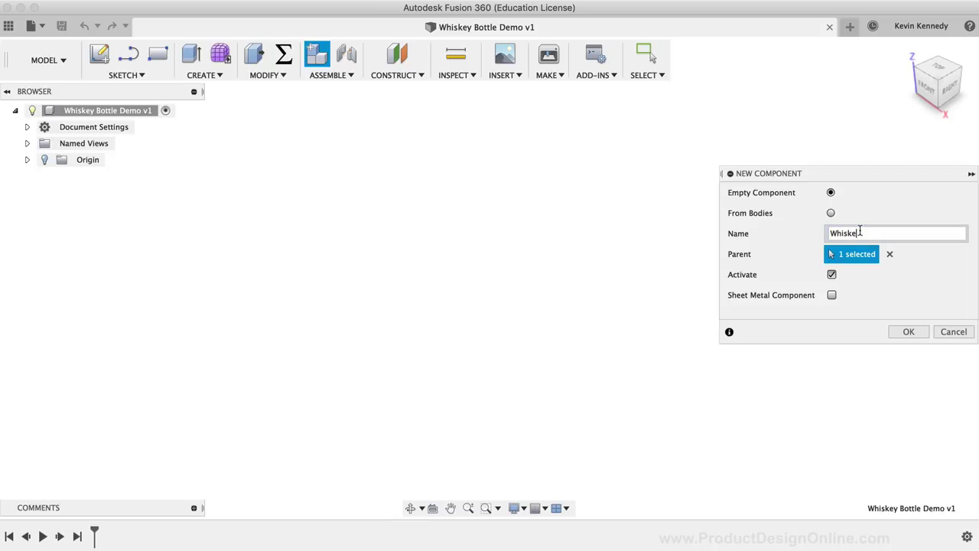
{"action": "type", "text": "y Bottle"}
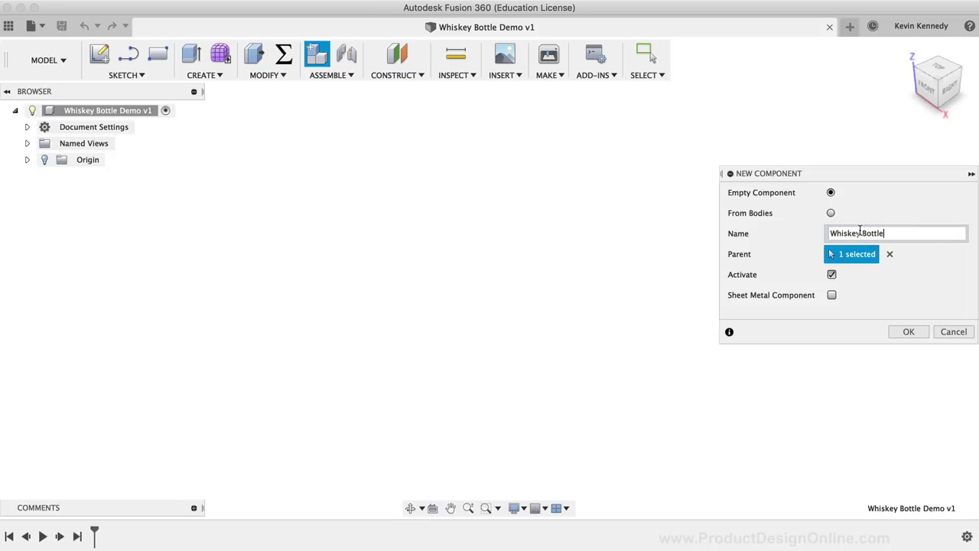
{"action": "left_click", "coordinate": [909, 332]}
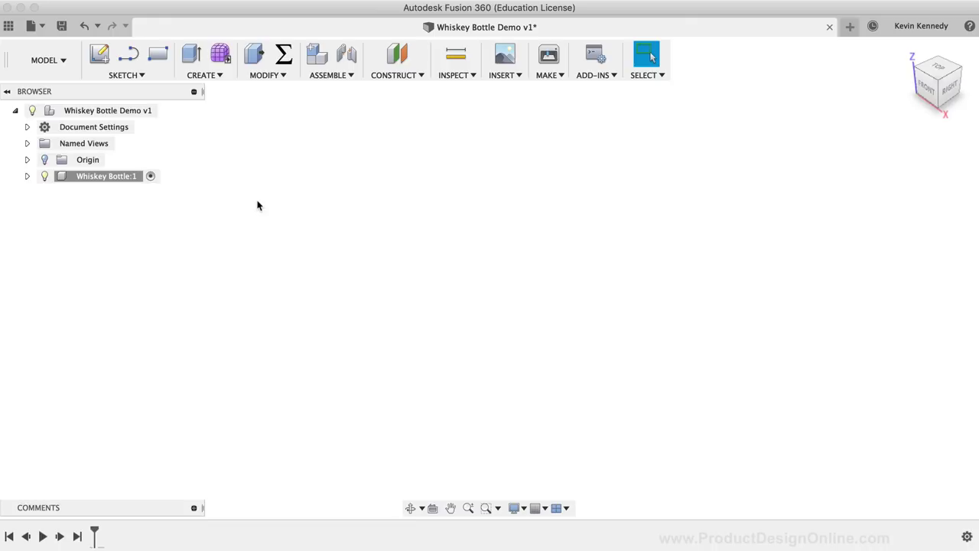
Sketch a center rectangle at the origin on the XY plane, 76 mm wide and 63 mm high.
{"action": "left_click", "coordinate": [145, 75]}
{"action": "mouse_move", "coordinate": [151, 118]}
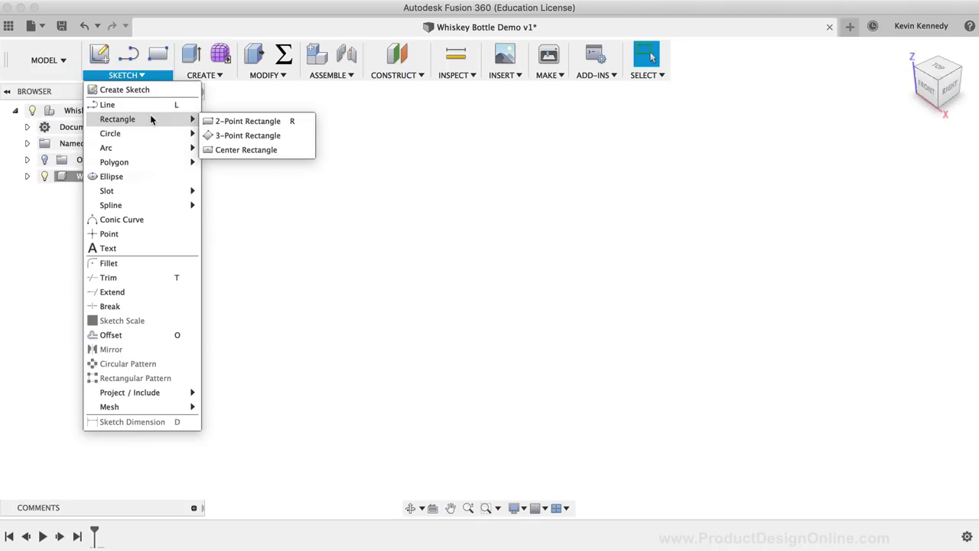
{"action": "left_click", "coordinate": [288, 151]}
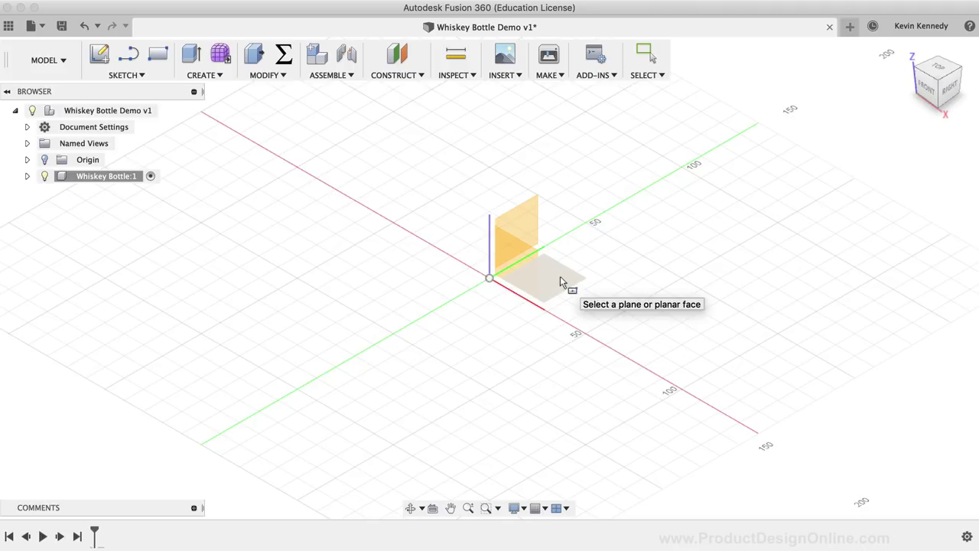
{"action": "left_click", "coordinate": [560, 282]}
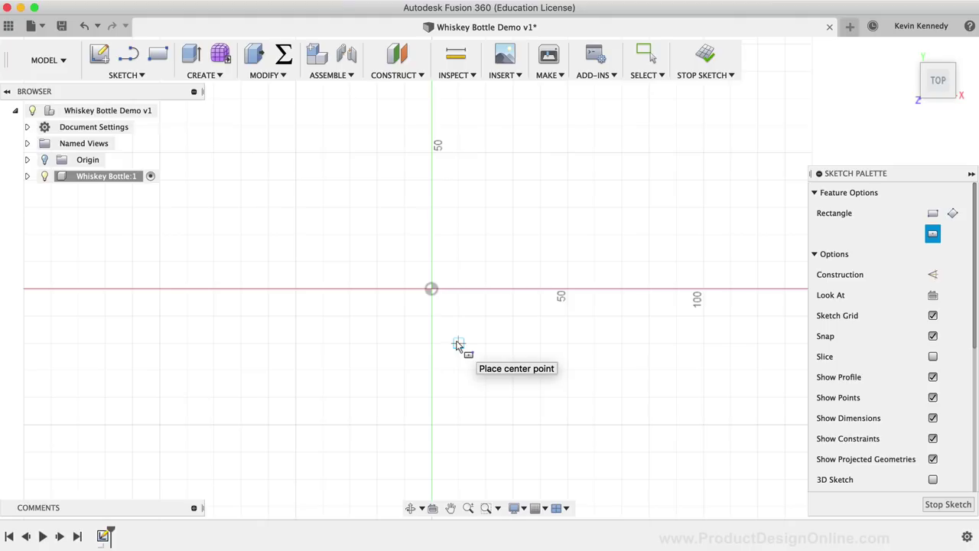
{"action": "left_click", "coordinate": [431, 289]}
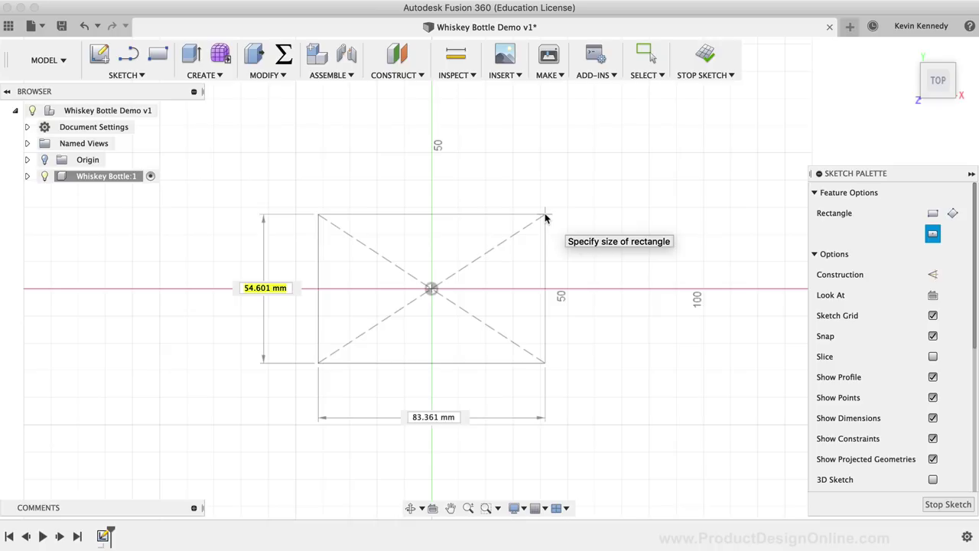
{"action": "key", "text": "Tab"}
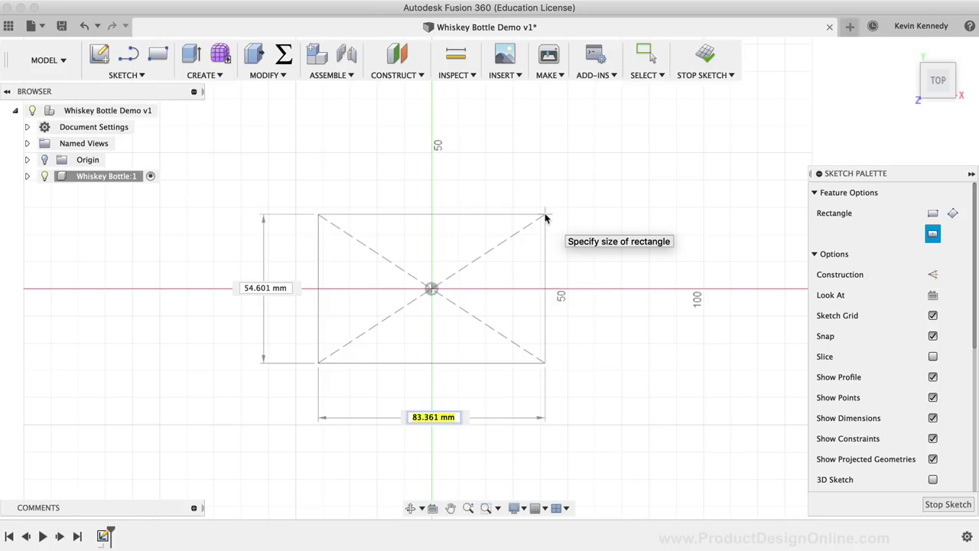
{"action": "type", "text": "76"}
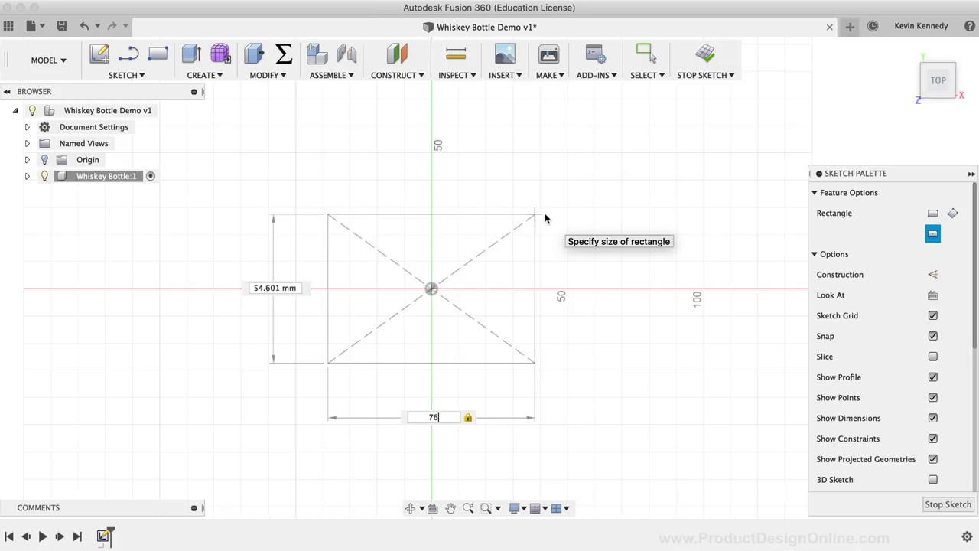
{"action": "key", "text": "Tab"}
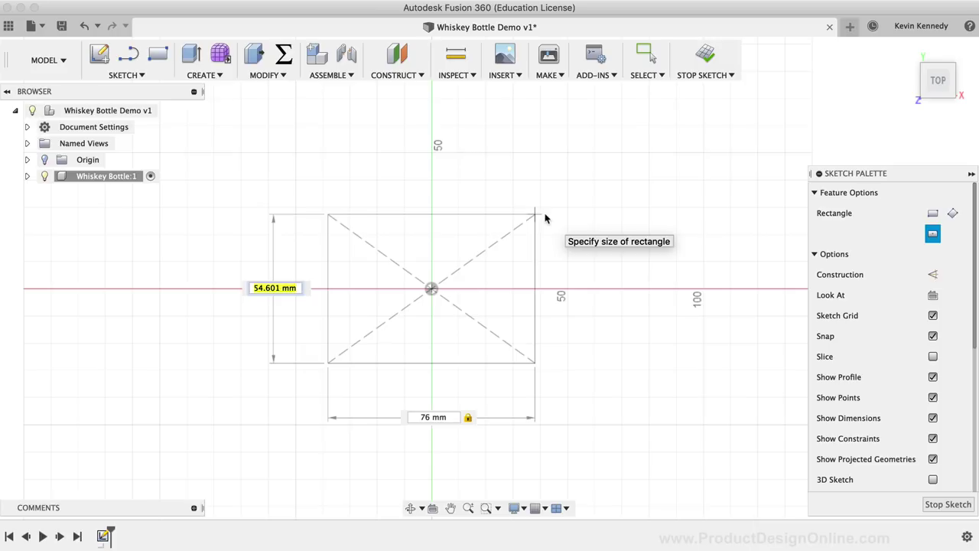
{"action": "type", "text": "63"}
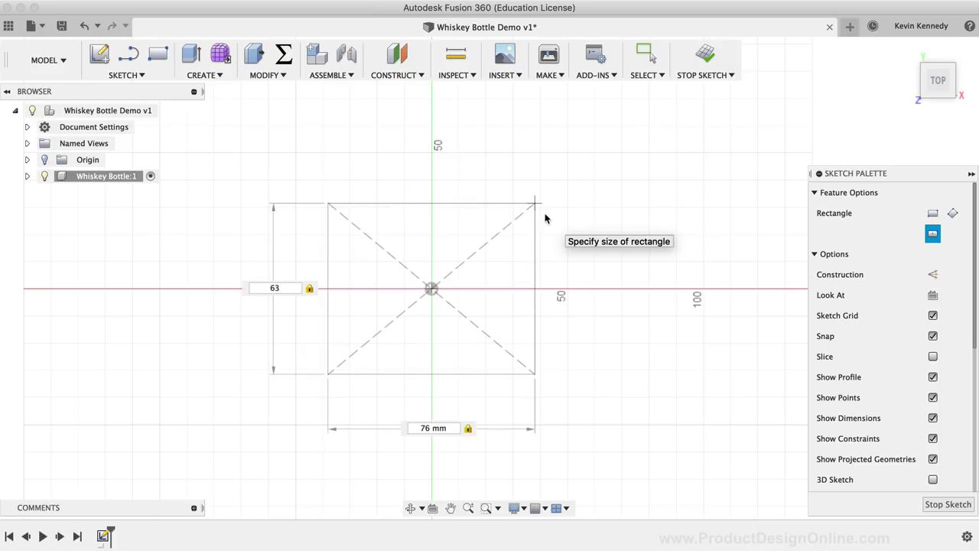
{"action": "key", "text": "Tab"}
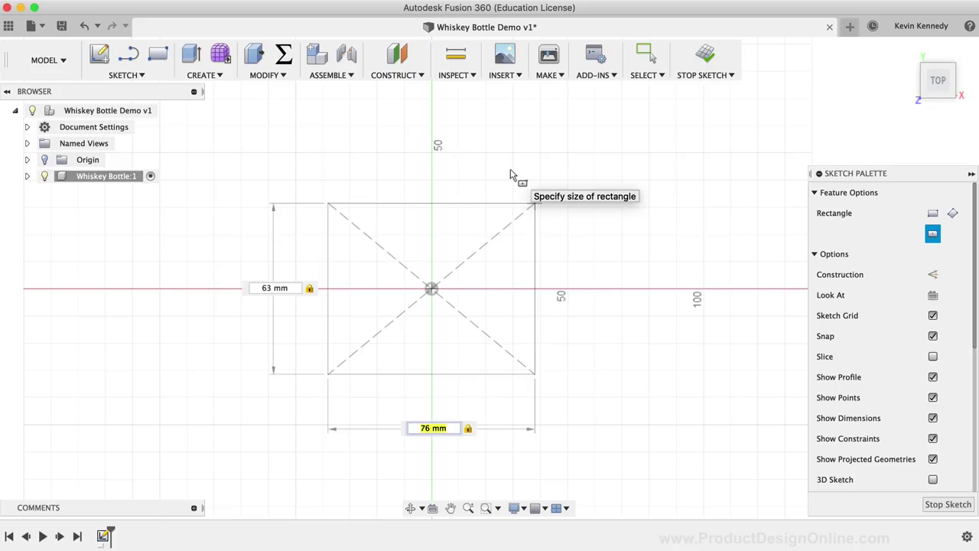
{"action": "key", "text": "Return"}
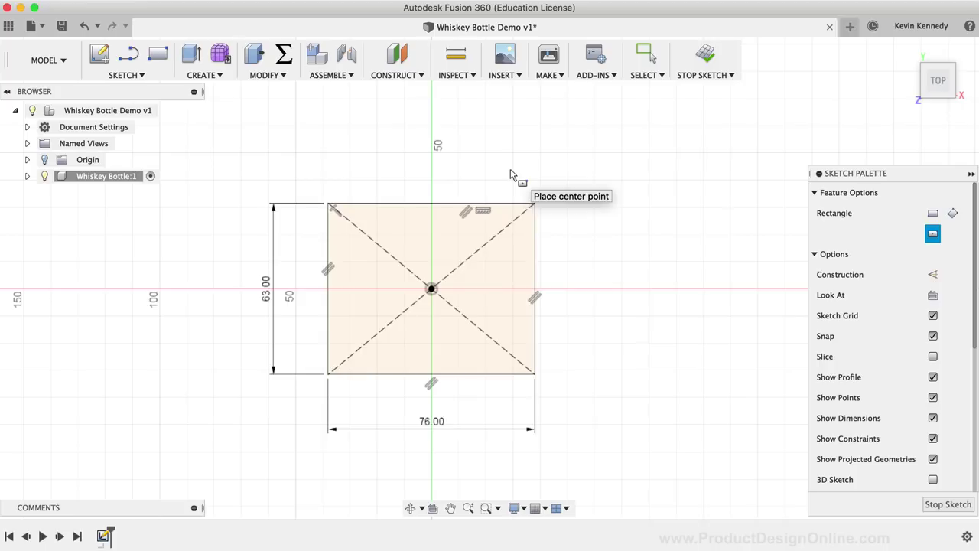
Round all four corners of the rectangle with 7 mm sketch fillets and finish the sketch.
{"action": "key", "text": "s"}
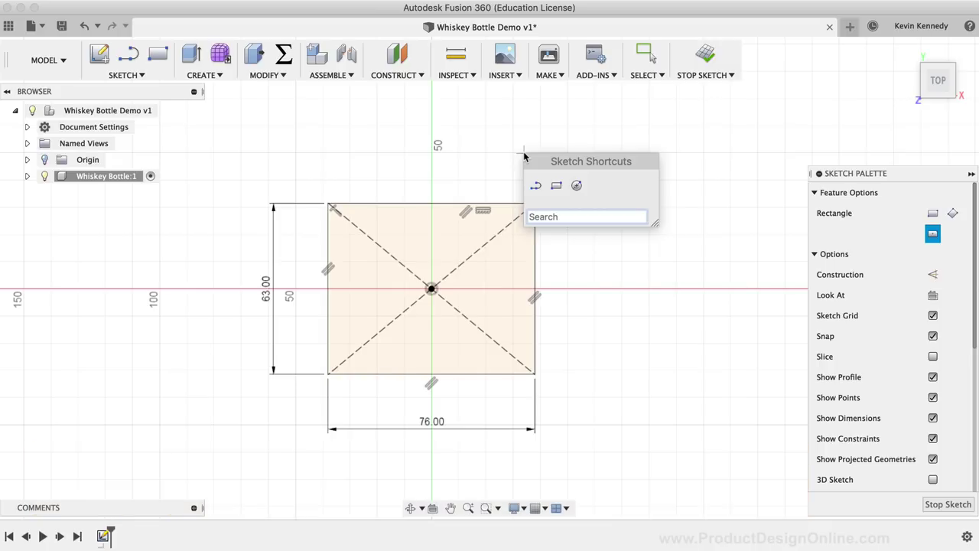
{"action": "type", "text": "f"}
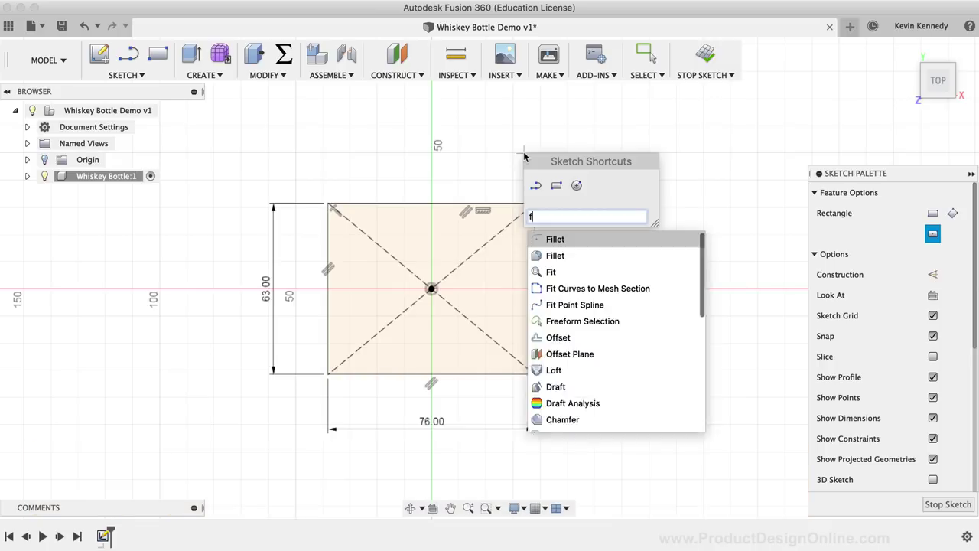
{"action": "type", "text": "illet"}
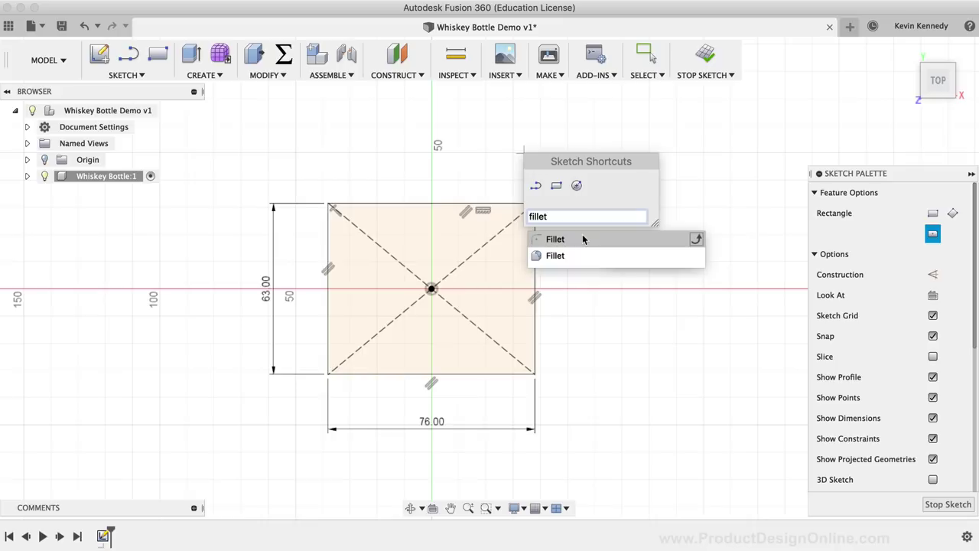
{"action": "left_click", "coordinate": [655, 238]}
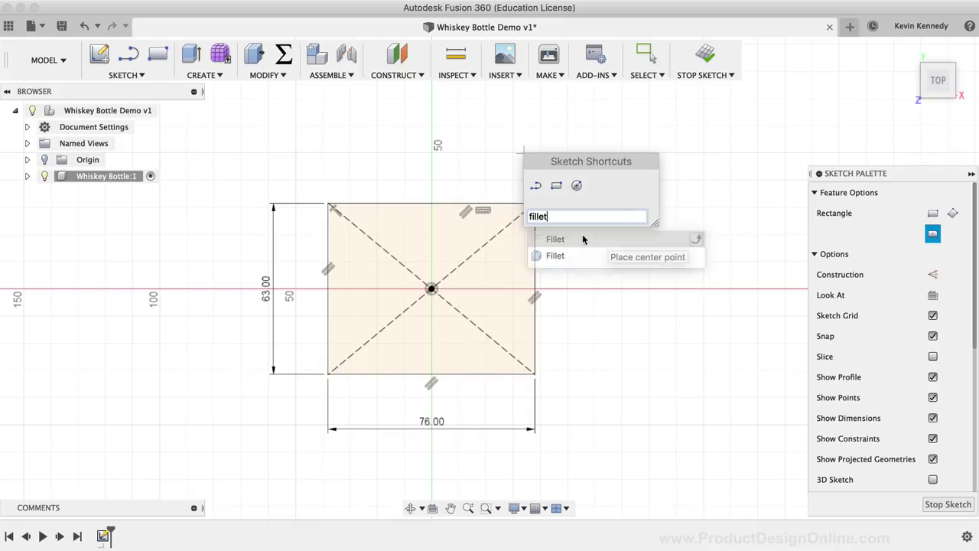
{"action": "left_click", "coordinate": [326, 224]}
{"action": "left_click", "coordinate": [354, 203]}
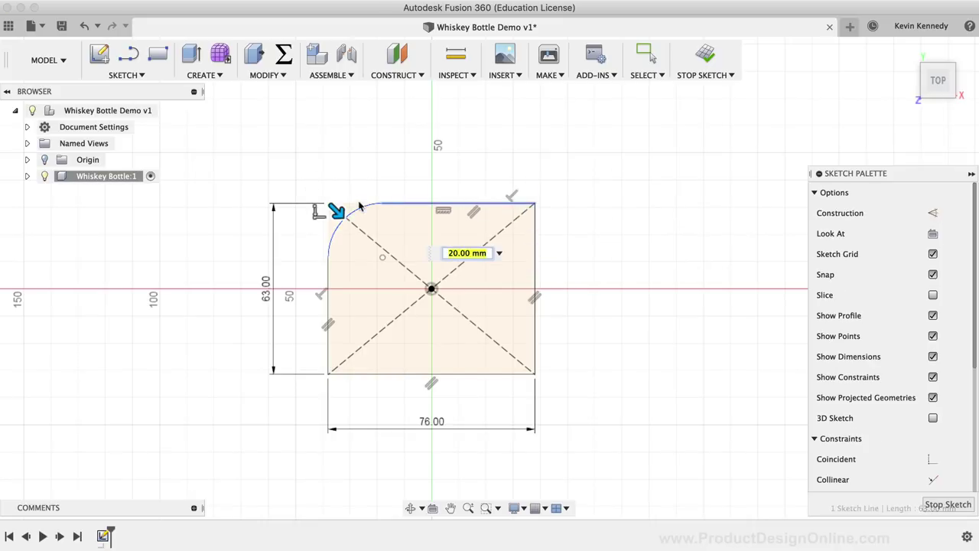
{"action": "left_click", "coordinate": [517, 204]}
{"action": "left_click", "coordinate": [536, 235]}
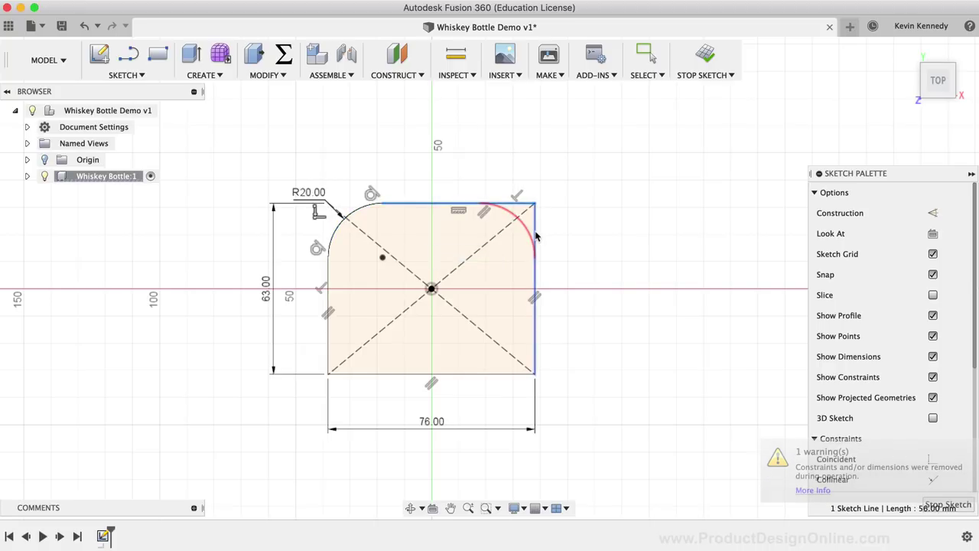
{"action": "left_click", "coordinate": [535, 340]}
{"action": "left_click", "coordinate": [383, 375]}
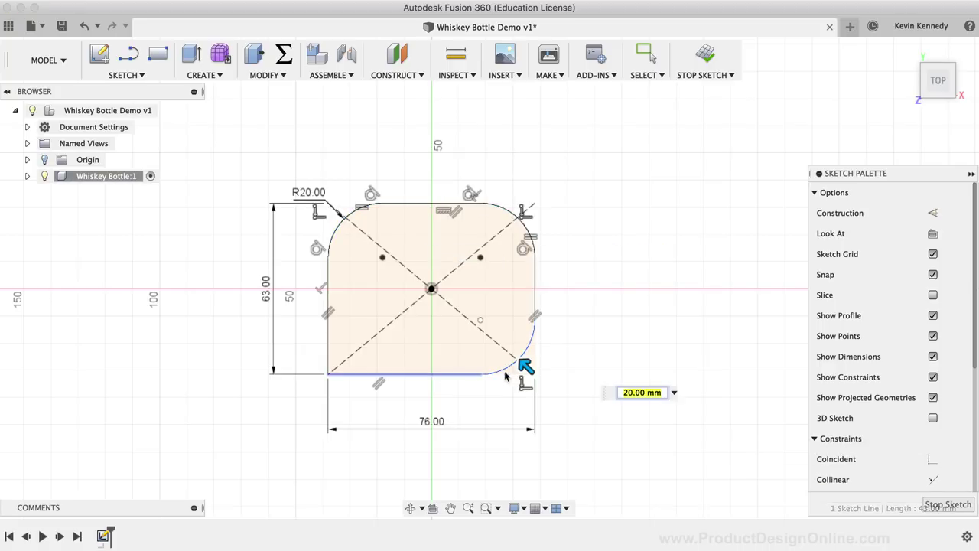
{"action": "left_click", "coordinate": [383, 374]}
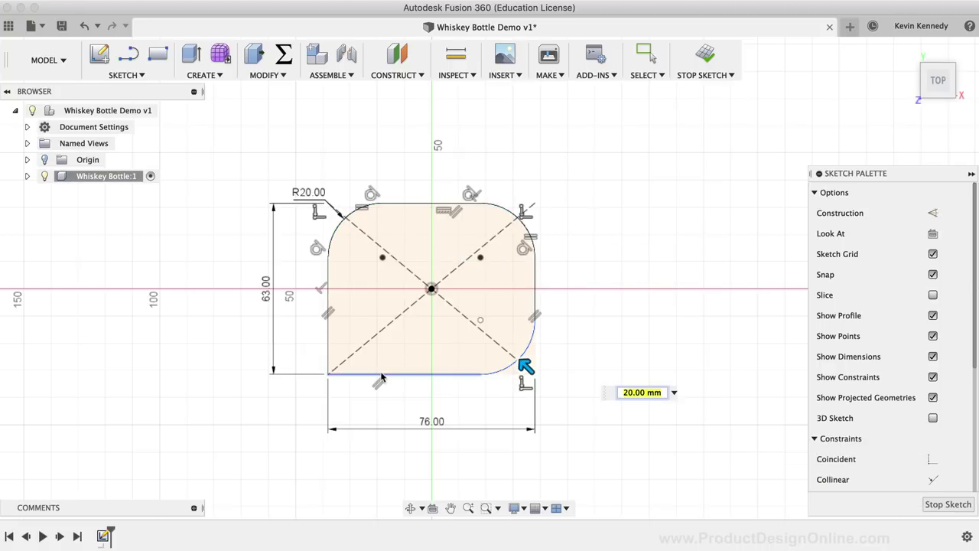
{"action": "left_click", "coordinate": [329, 351]}
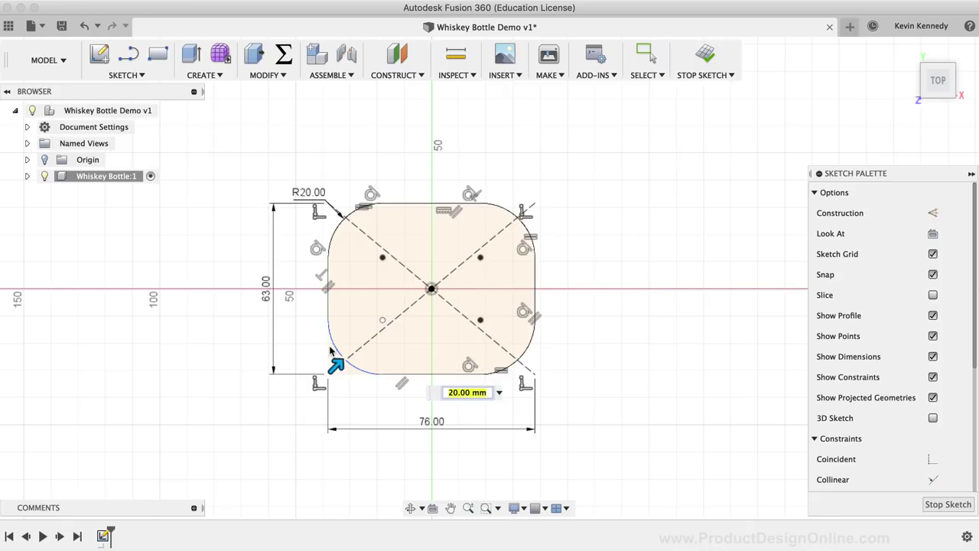
{"action": "type", "text": "7"}
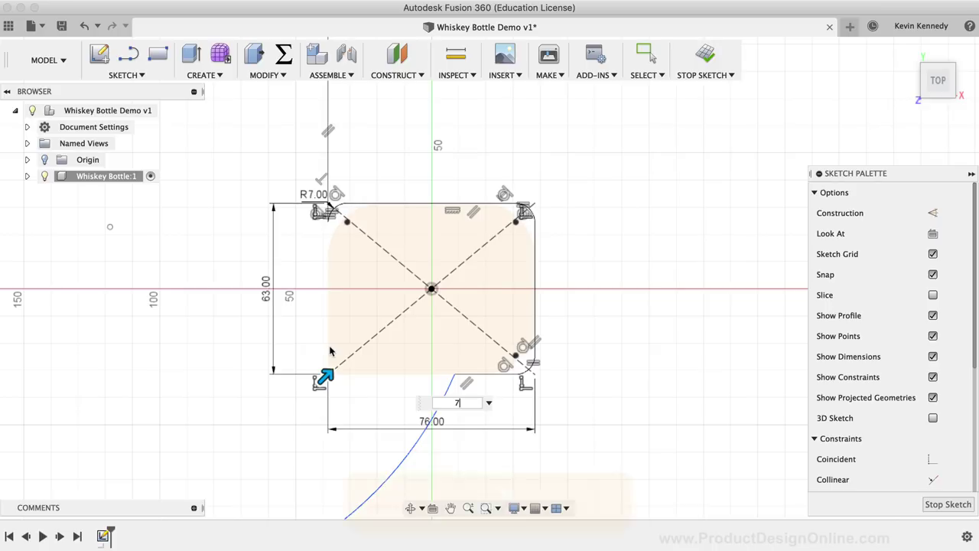
{"action": "key", "text": "Return"}
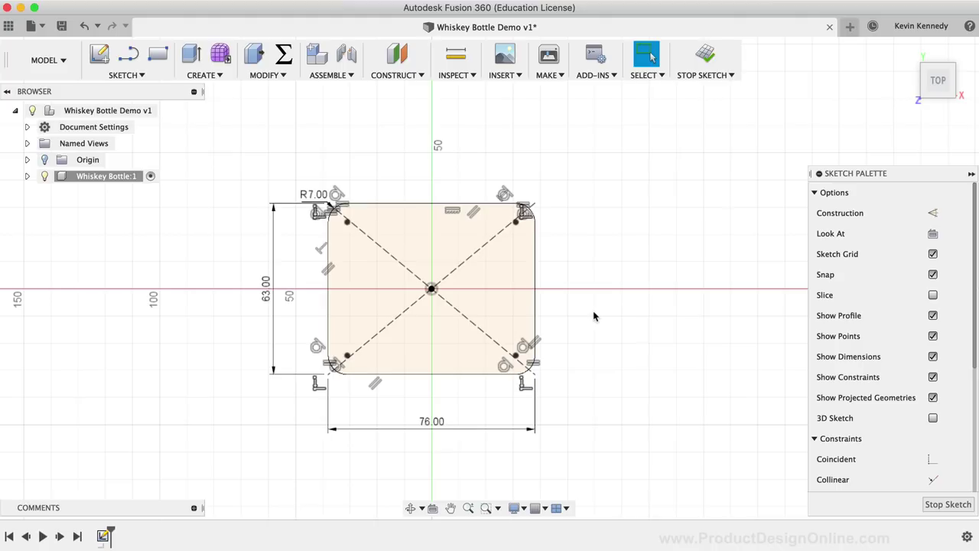
{"action": "left_click", "coordinate": [699, 57]}
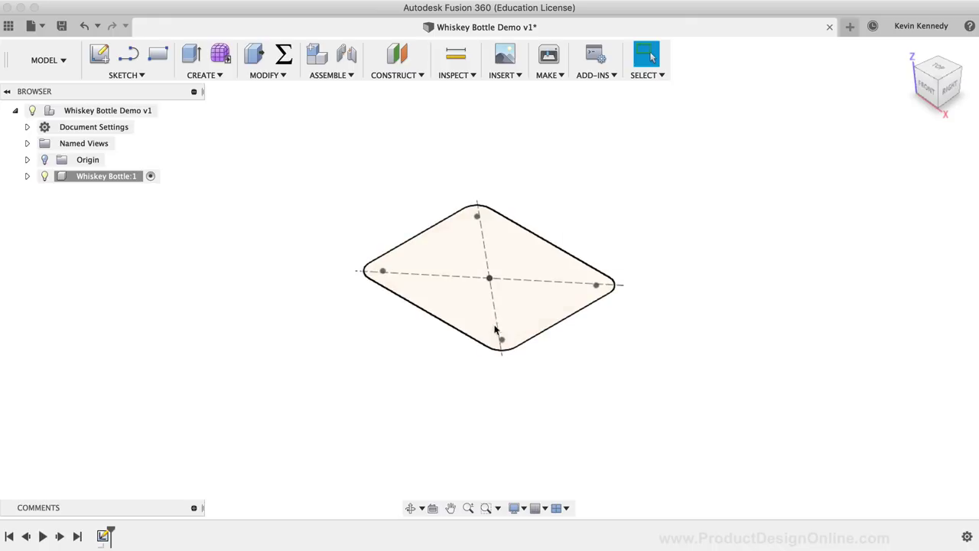
Create a construction plane offset 114 mm above the XY plane.
{"action": "scroll", "coordinate": [559, 140], "scroll_direction": "down", "scroll_amount": 2}
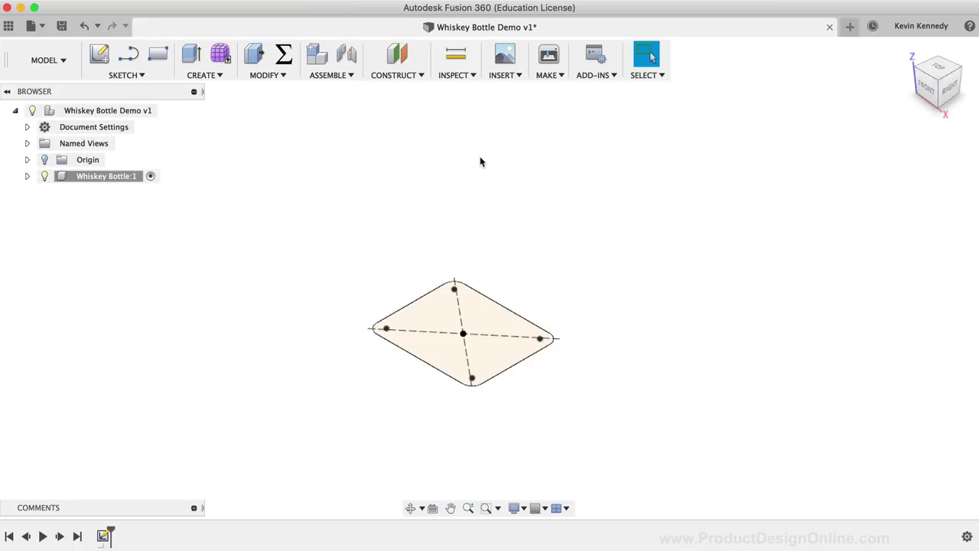
{"action": "left_click", "coordinate": [417, 76]}
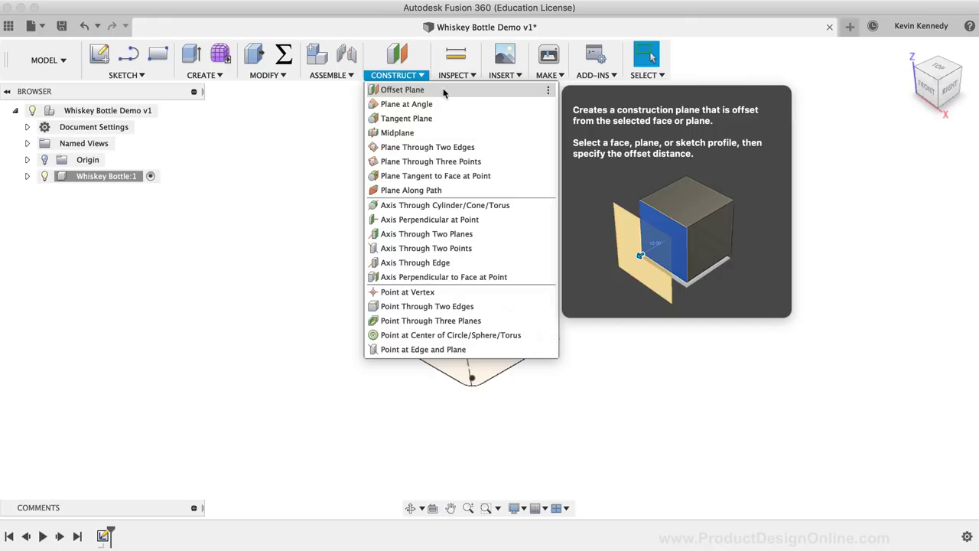
{"action": "left_click", "coordinate": [443, 92]}
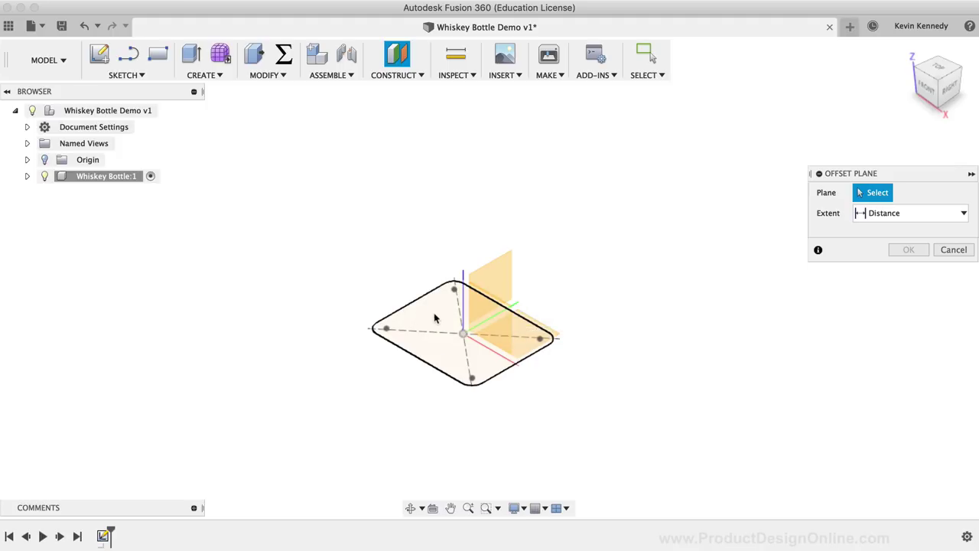
{"action": "left_click", "coordinate": [548, 335]}
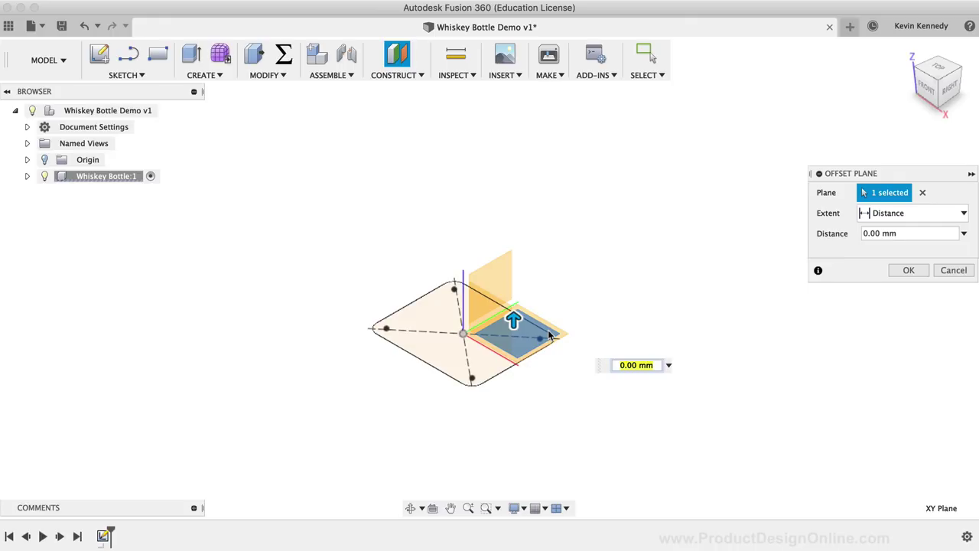
{"action": "type", "text": "114"}
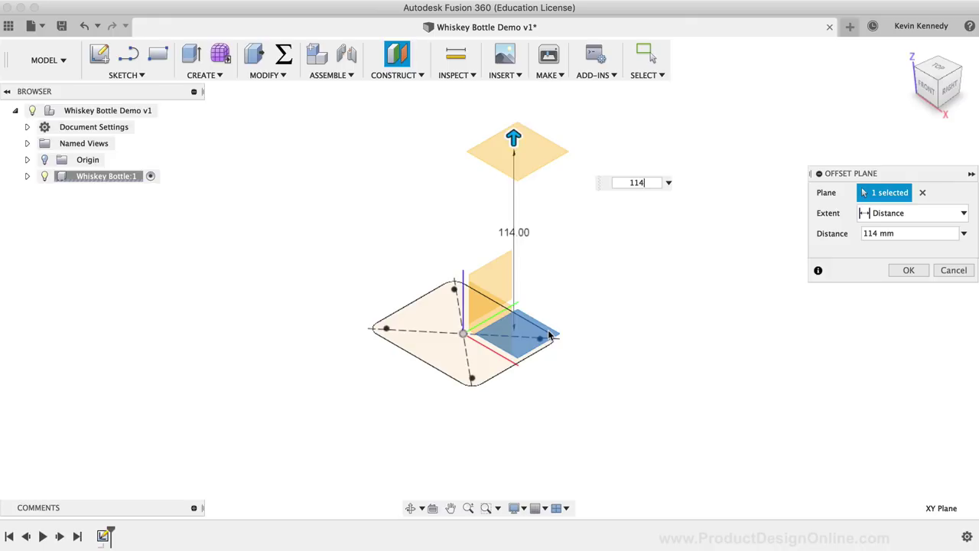
{"action": "left_click", "coordinate": [908, 271]}
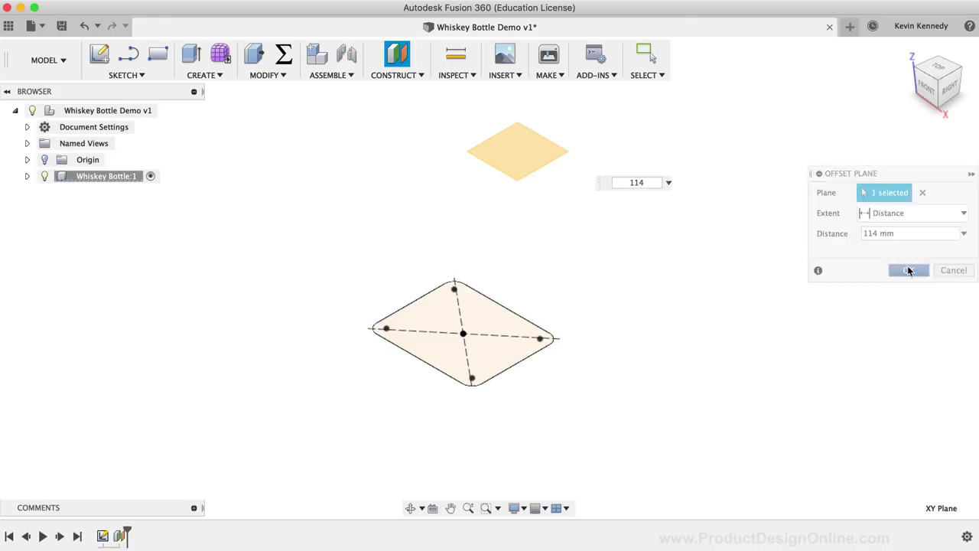
{"action": "scroll", "coordinate": [618, 335], "scroll_direction": "up", "scroll_amount": 3}
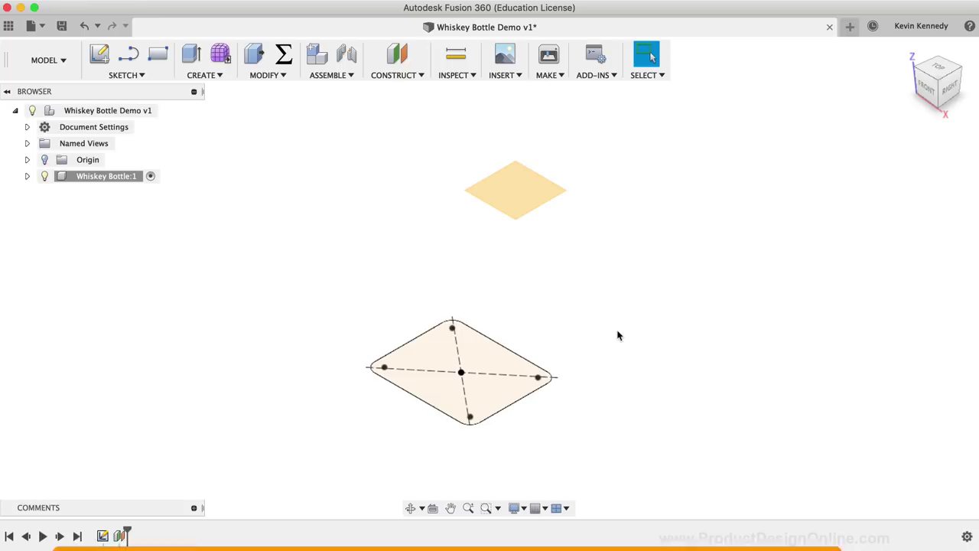
Sketch a center rectangle at the origin on the offset plane, 95 mm wide and 76 mm high.
{"action": "key", "text": "r"}
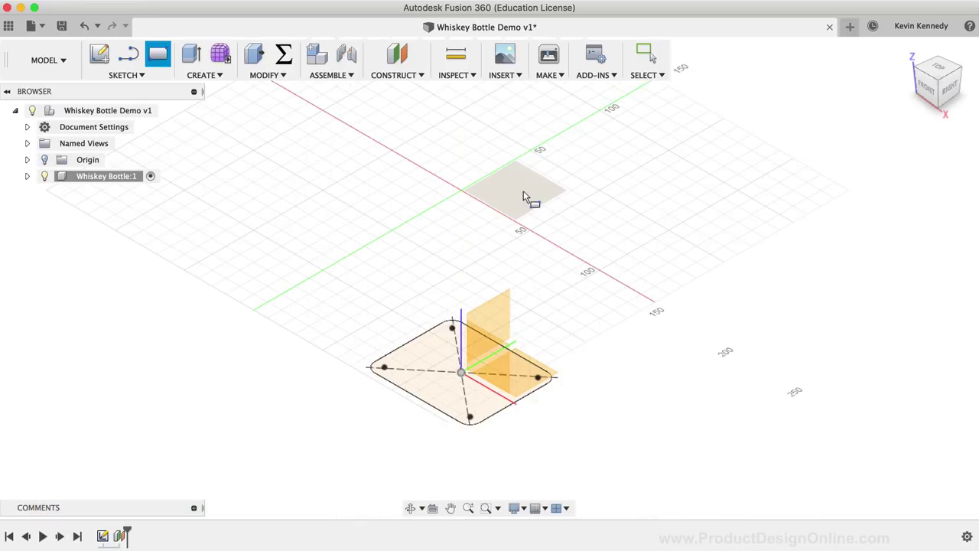
{"action": "left_click", "coordinate": [524, 196]}
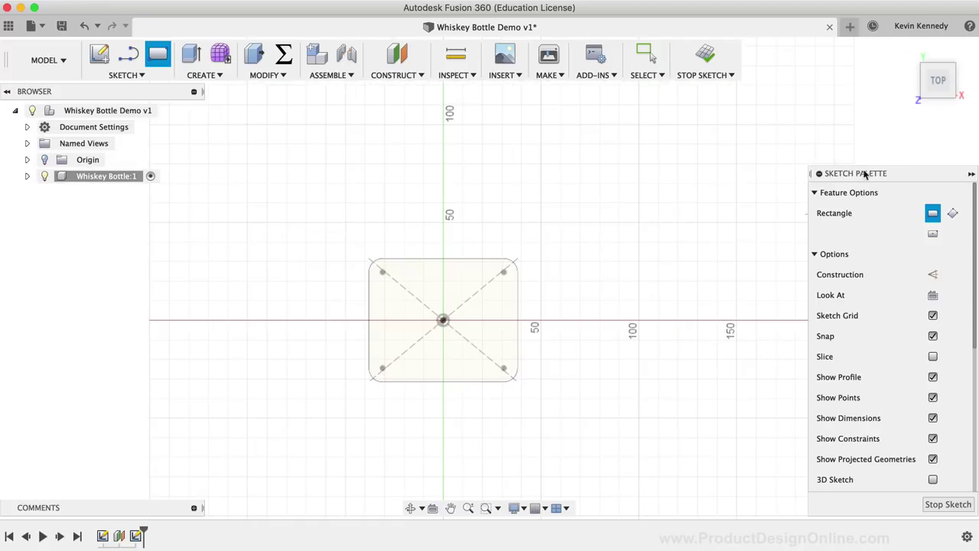
{"action": "left_click_drag", "start_coordinate": [864, 170], "coordinate": [768, 155]}
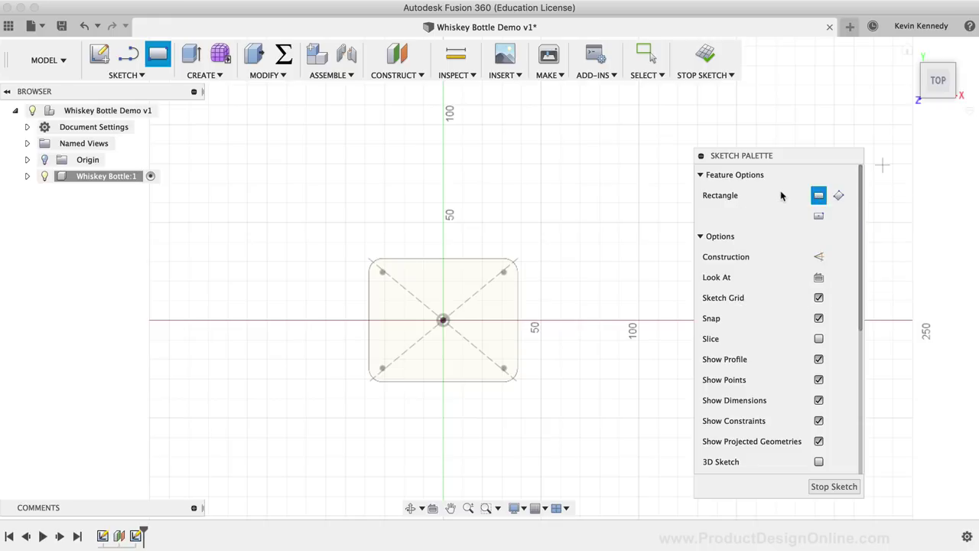
{"action": "left_click", "coordinate": [818, 218]}
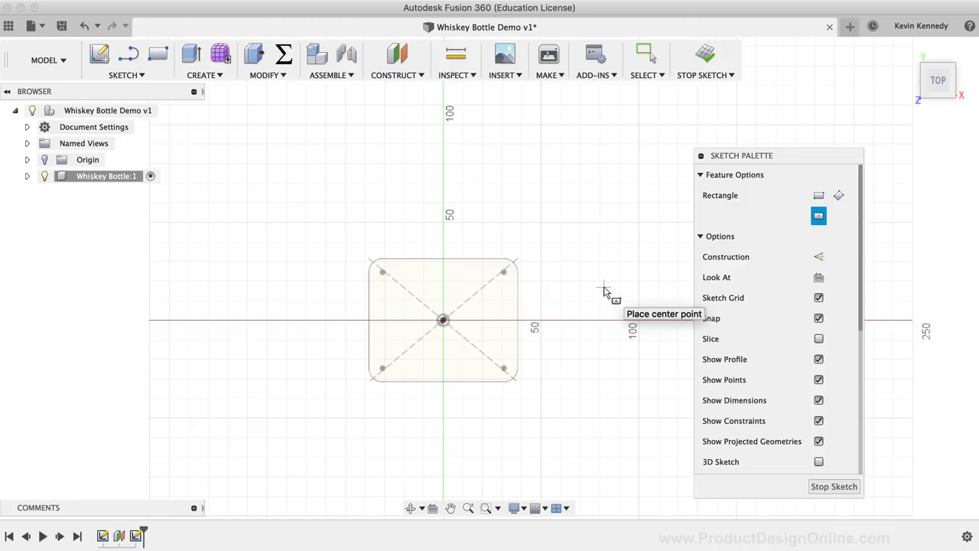
{"action": "left_click", "coordinate": [443, 320]}
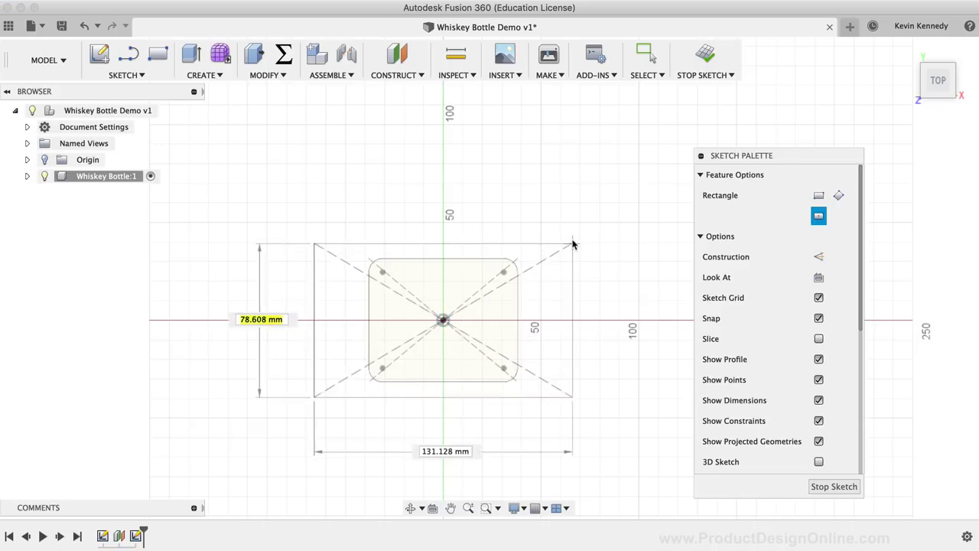
{"action": "key", "text": "Tab"}
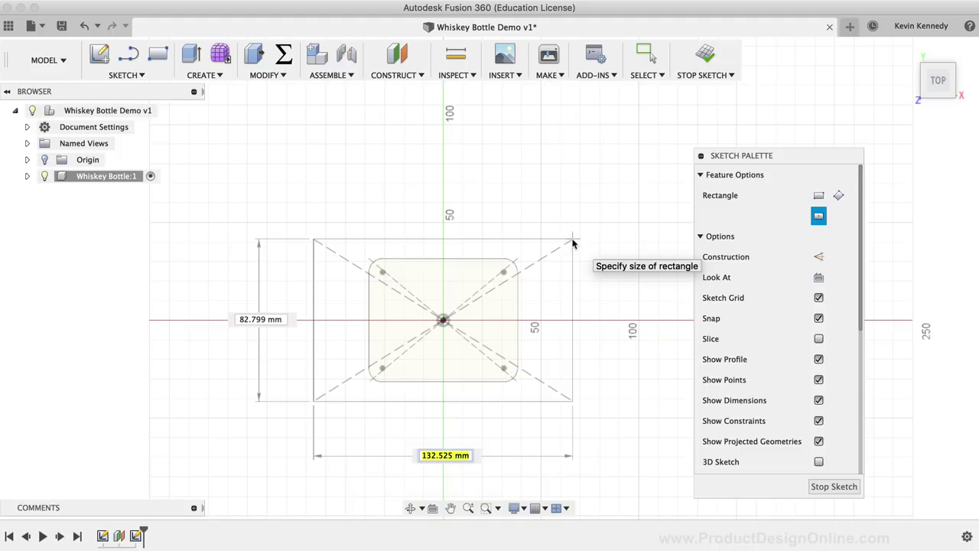
{"action": "type", "text": "95"}
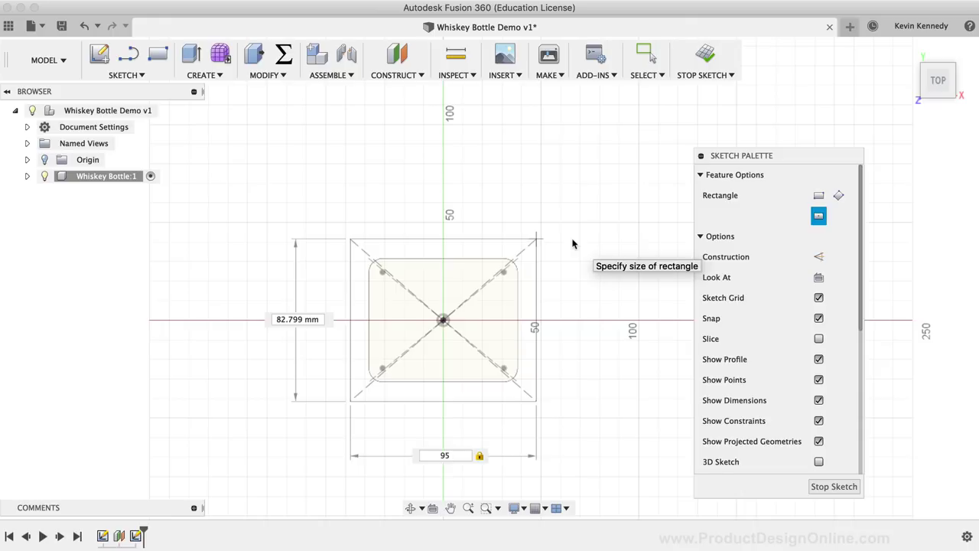
{"action": "key", "text": "Tab"}
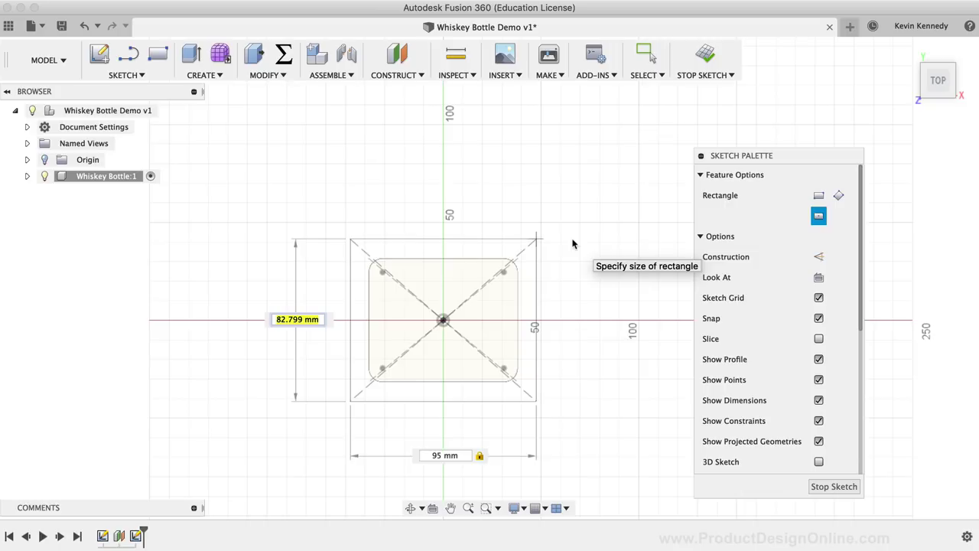
{"action": "type", "text": "76"}
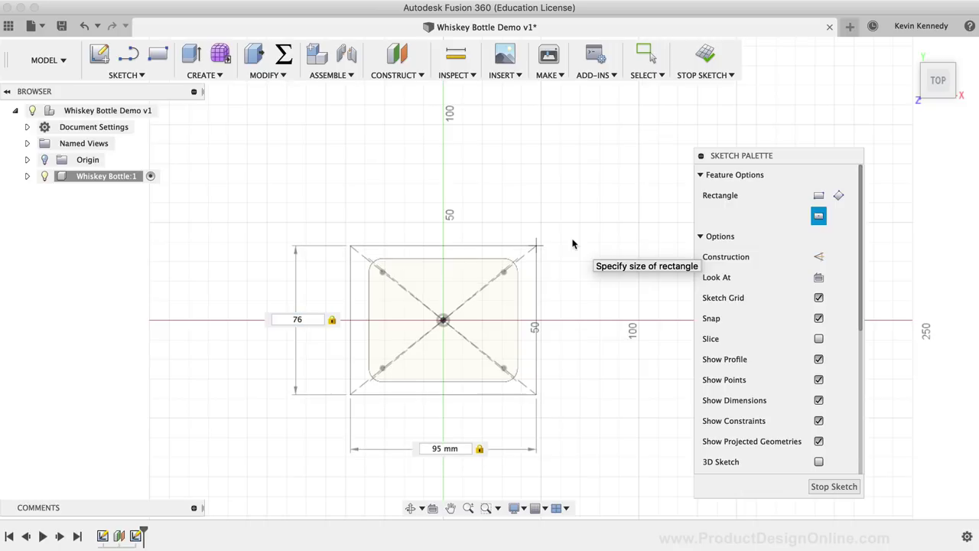
{"action": "key", "text": "Tab"}
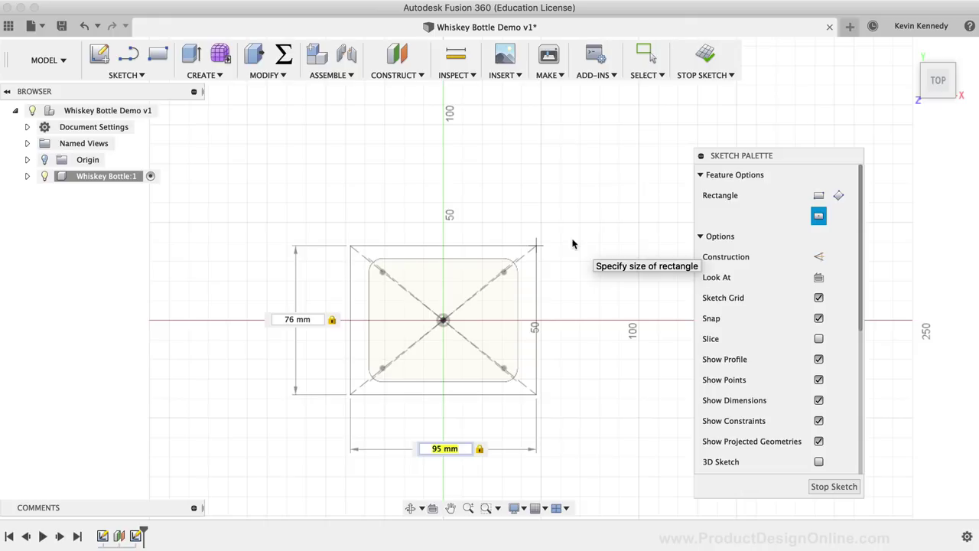
{"action": "key", "text": "Return"}
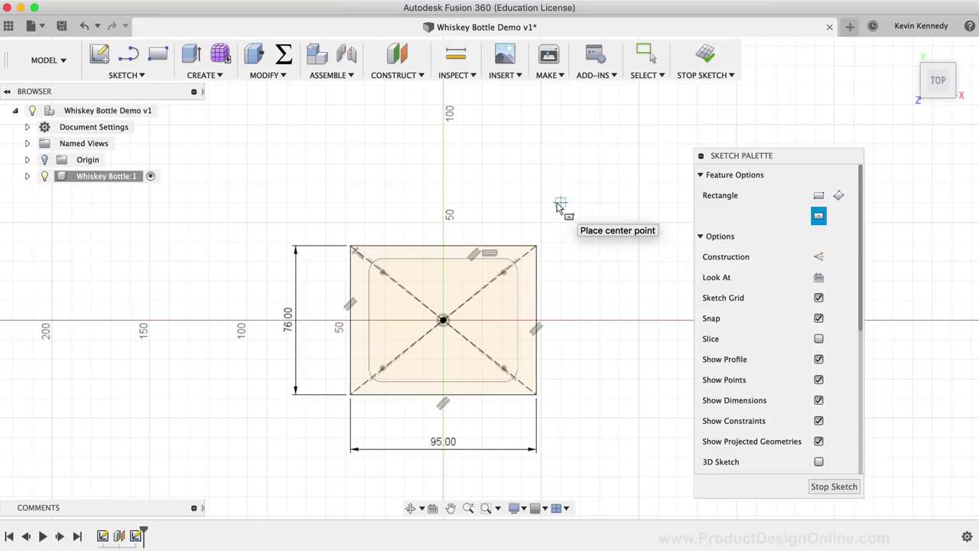
{"action": "key", "text": "Escape"}
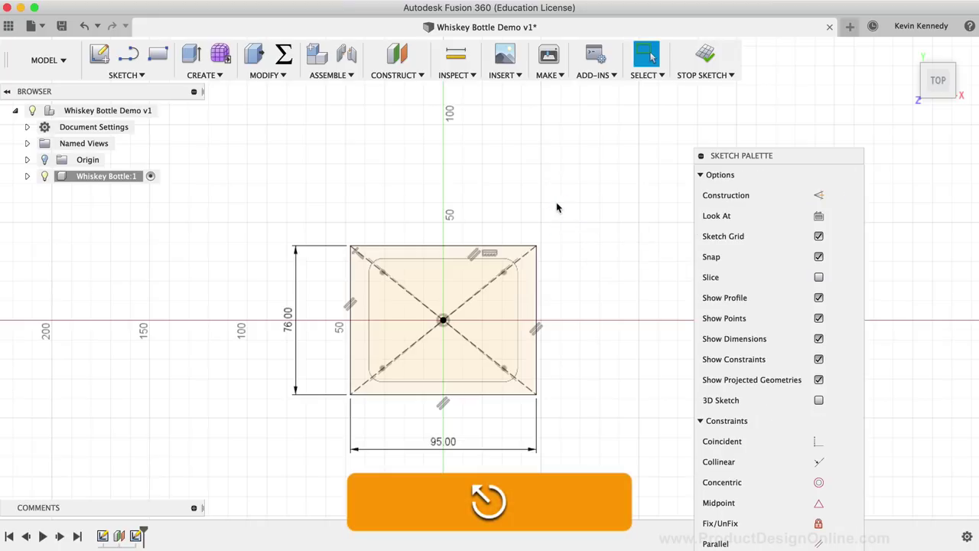
Round all four corners of the new rectangle with 12 mm sketch fillets.
{"action": "right_click", "coordinate": [516, 174]}
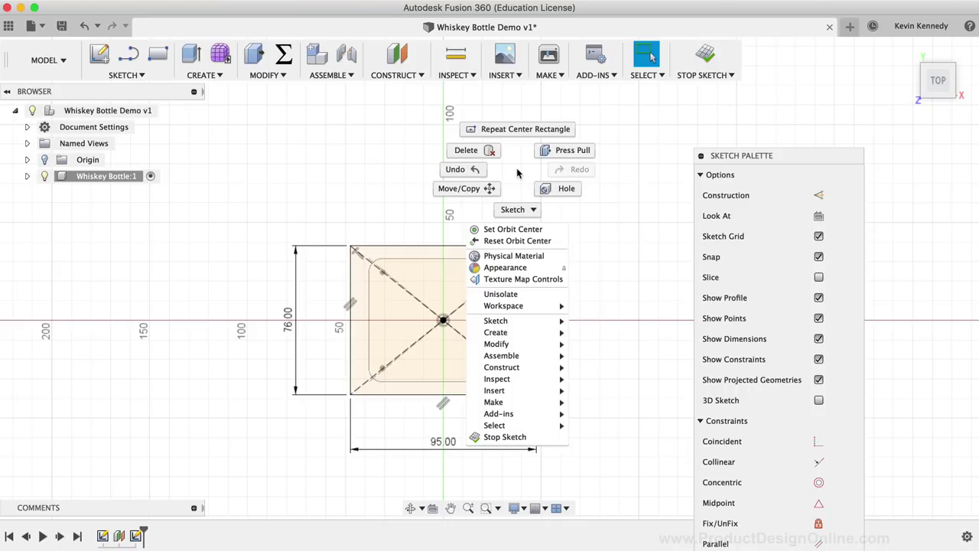
{"action": "mouse_move", "coordinate": [539, 325]}
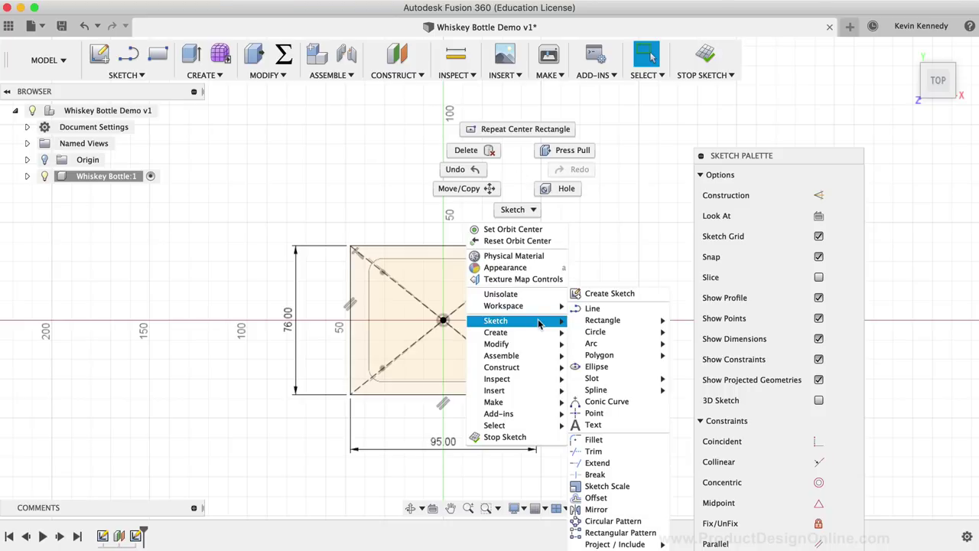
{"action": "left_click", "coordinate": [634, 441]}
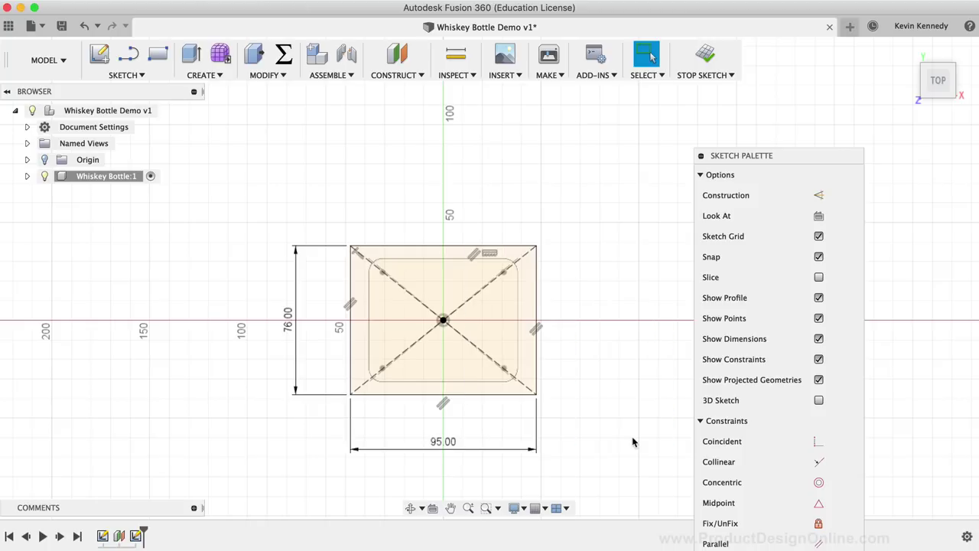
{"action": "left_click", "coordinate": [350, 277]}
{"action": "left_click", "coordinate": [388, 250]}
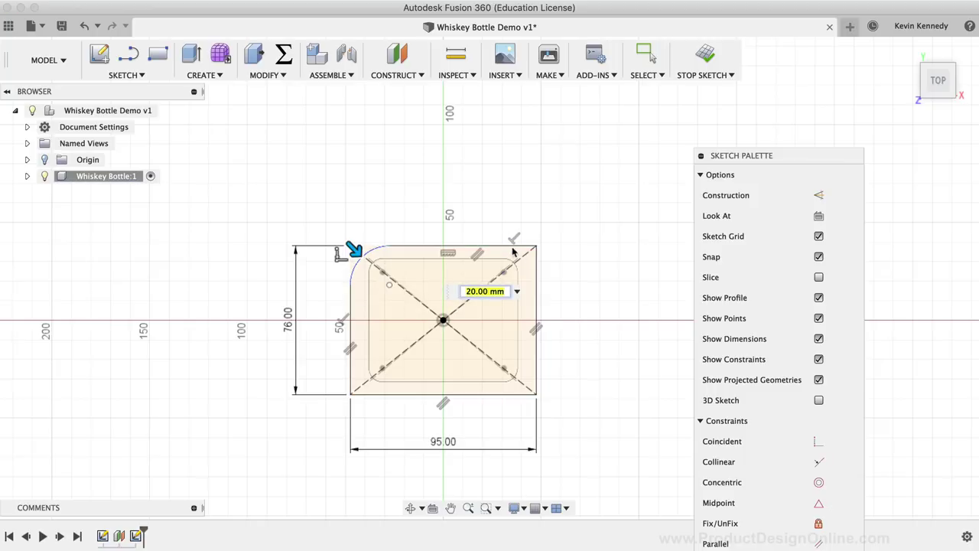
{"action": "left_click", "coordinate": [505, 247]}
{"action": "left_click", "coordinate": [535, 273]}
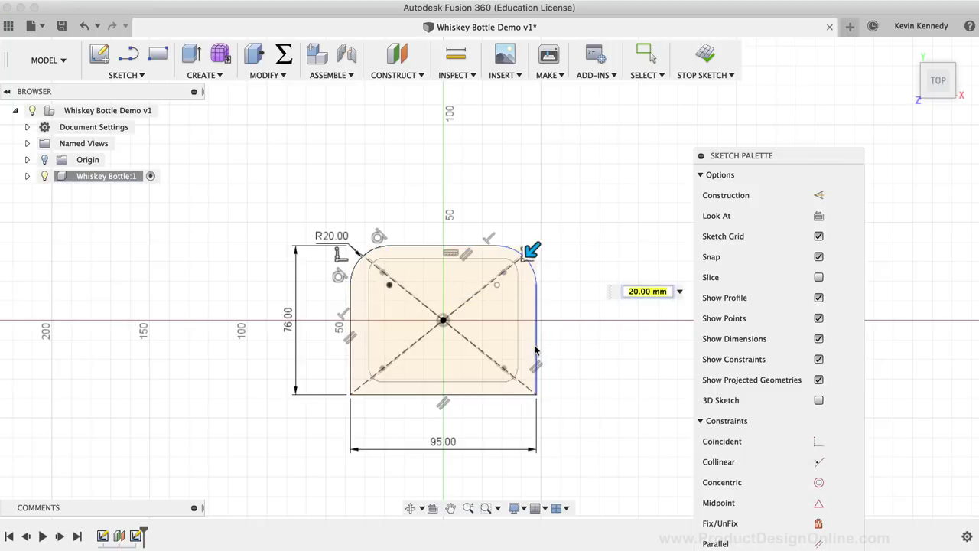
{"action": "left_click", "coordinate": [537, 353]}
{"action": "left_click", "coordinate": [495, 394]}
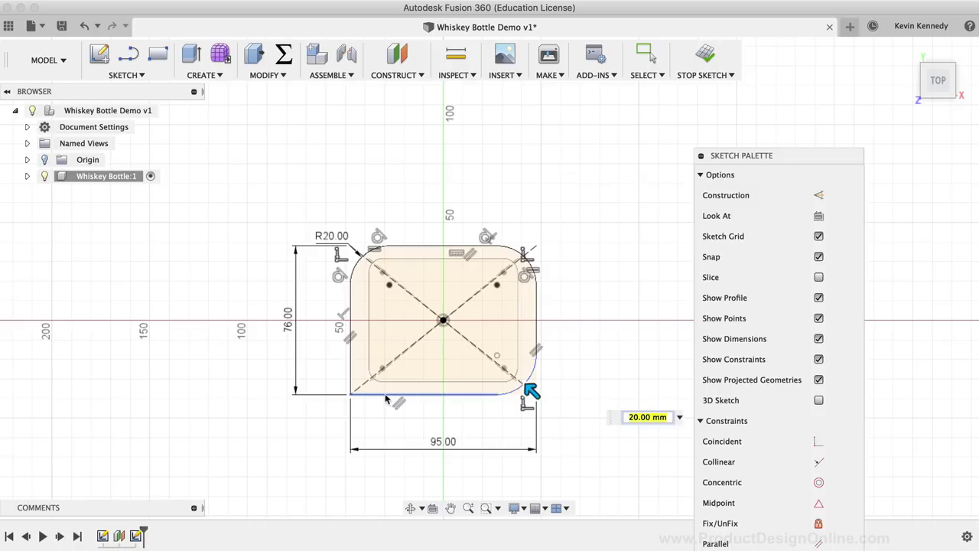
{"action": "left_click", "coordinate": [389, 395]}
{"action": "left_click", "coordinate": [348, 369]}
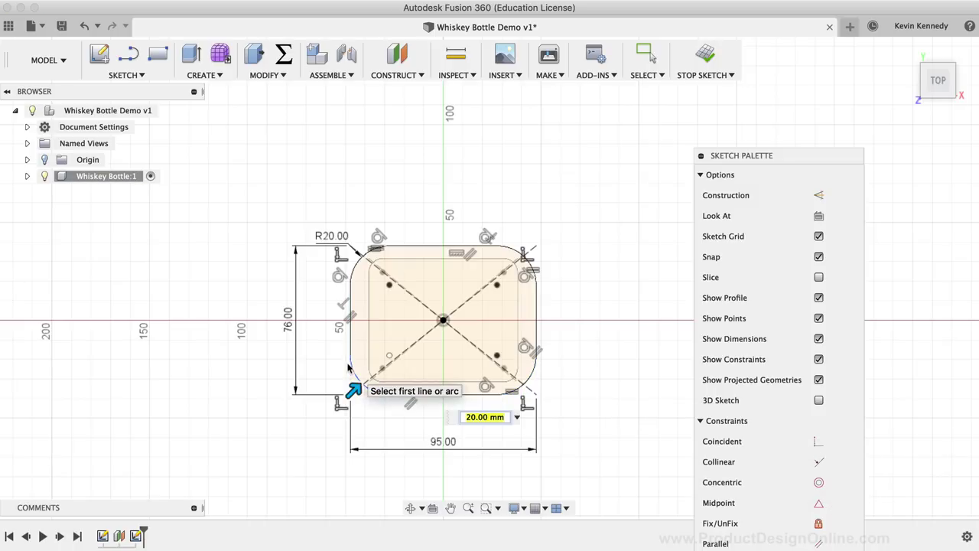
{"action": "type", "text": "12"}
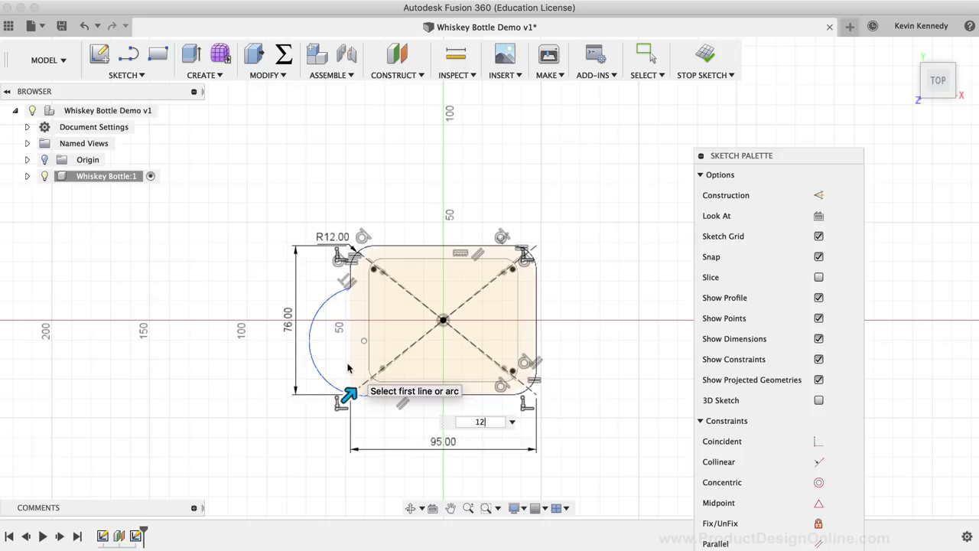
{"action": "key", "text": "Return"}
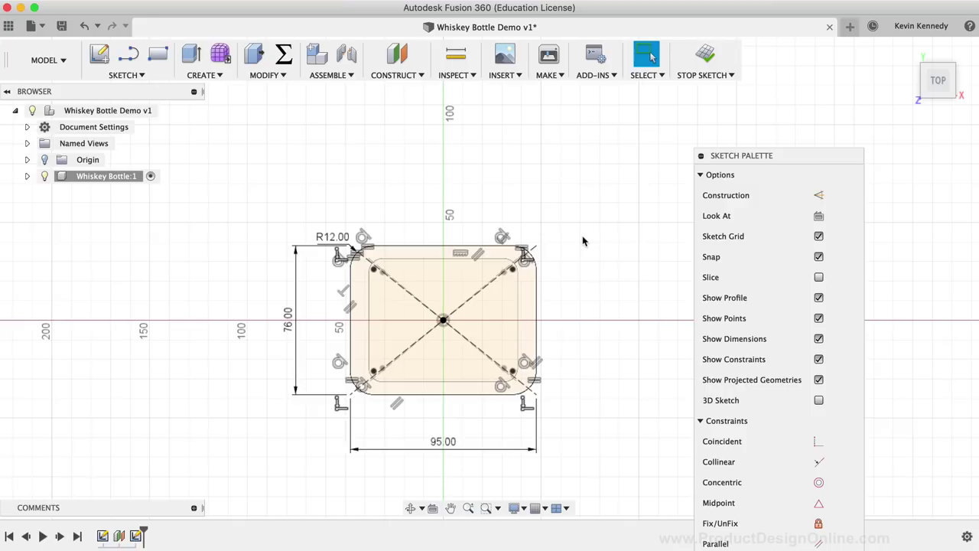
Create a construction plane offset 38 mm above the upper rounded rectangle profile.
{"action": "left_click", "coordinate": [397, 58]}
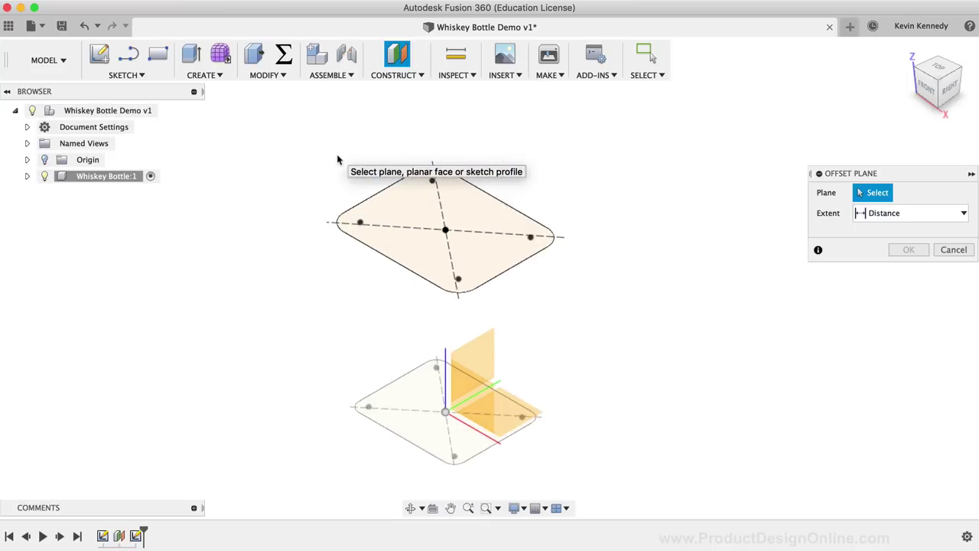
{"action": "left_click", "coordinate": [399, 226]}
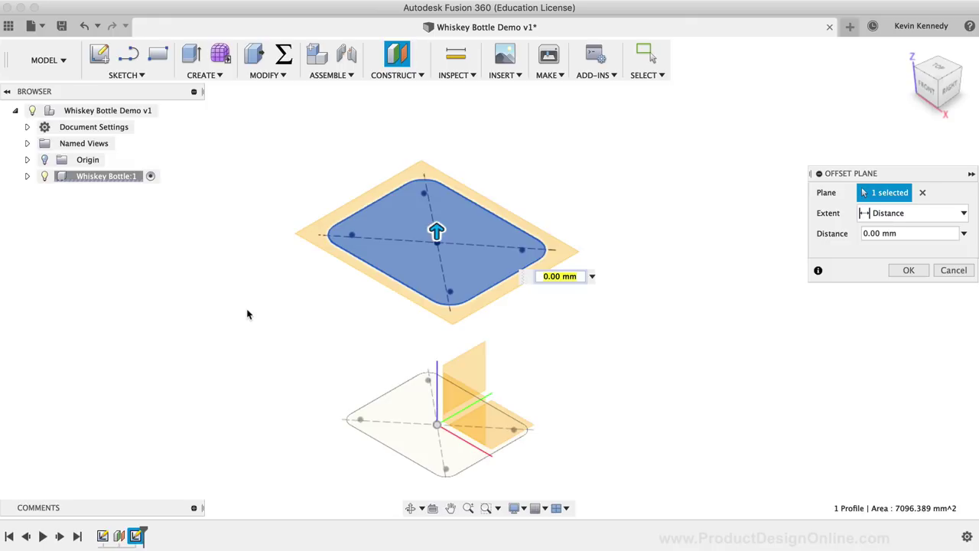
{"action": "type", "text": "38"}
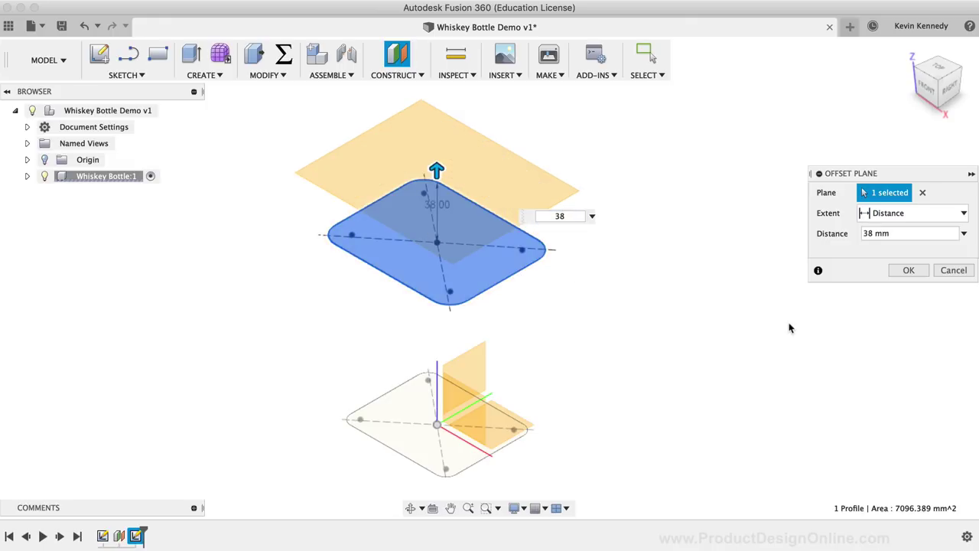
{"action": "left_click", "coordinate": [908, 270]}
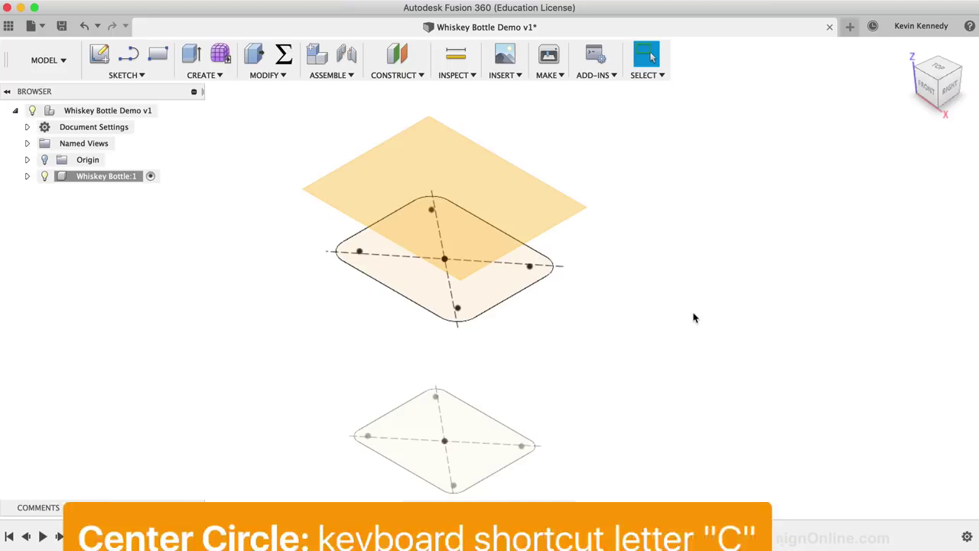
Sketch a 40 mm diameter center circle at the origin on the topmost construction plane.
{"action": "key", "text": "c"}
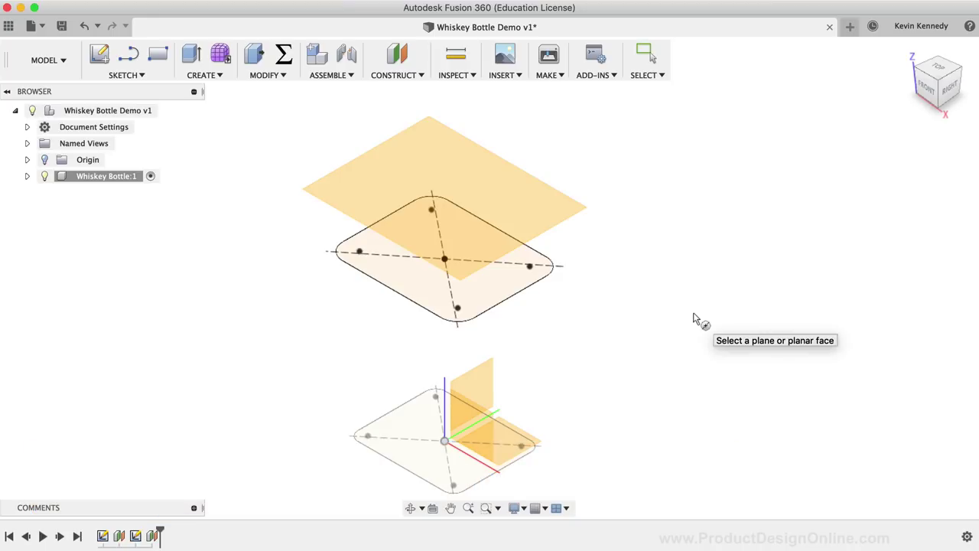
{"action": "left_click", "coordinate": [553, 204]}
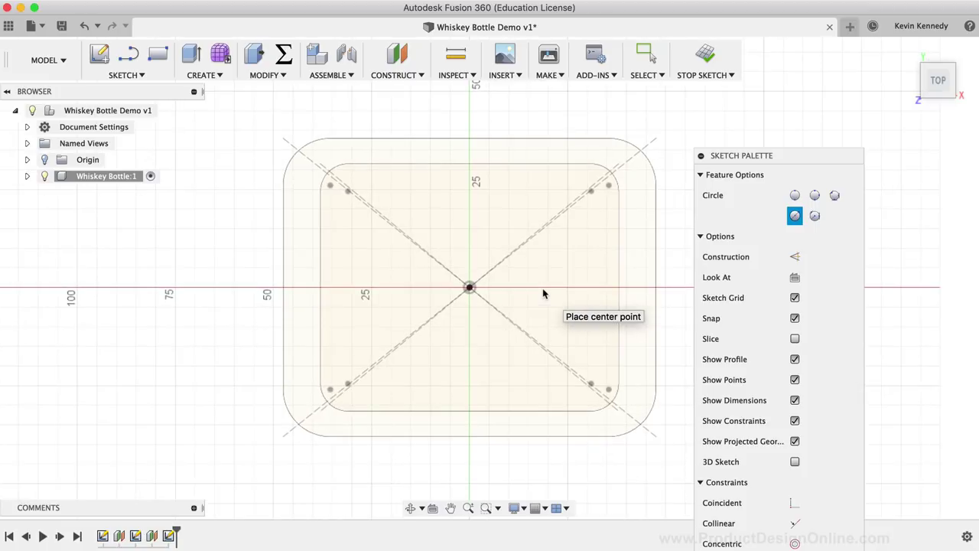
{"action": "left_click", "coordinate": [469, 288]}
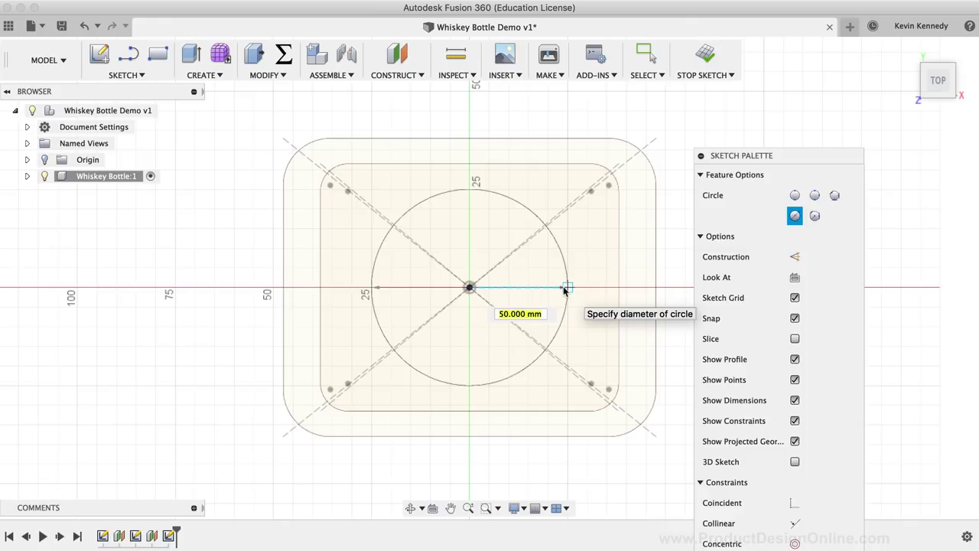
{"action": "type", "text": "40"}
{"action": "key", "text": "Tab"}
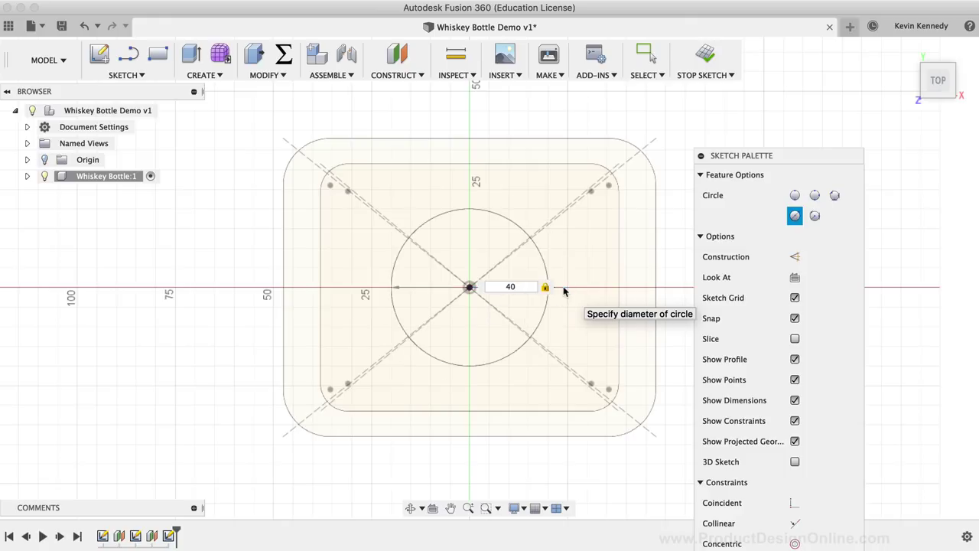
{"action": "key", "text": "Tab"}
{"action": "key", "text": "Return"}
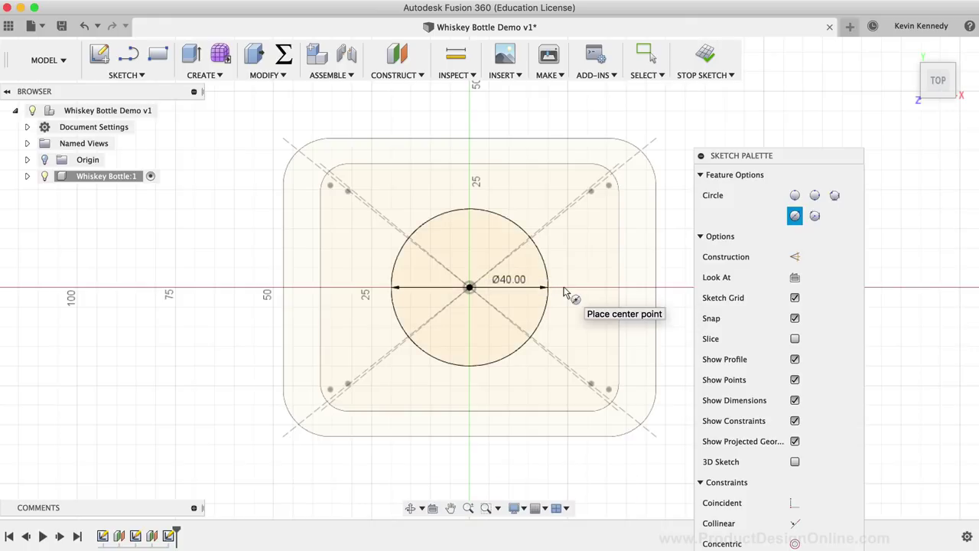
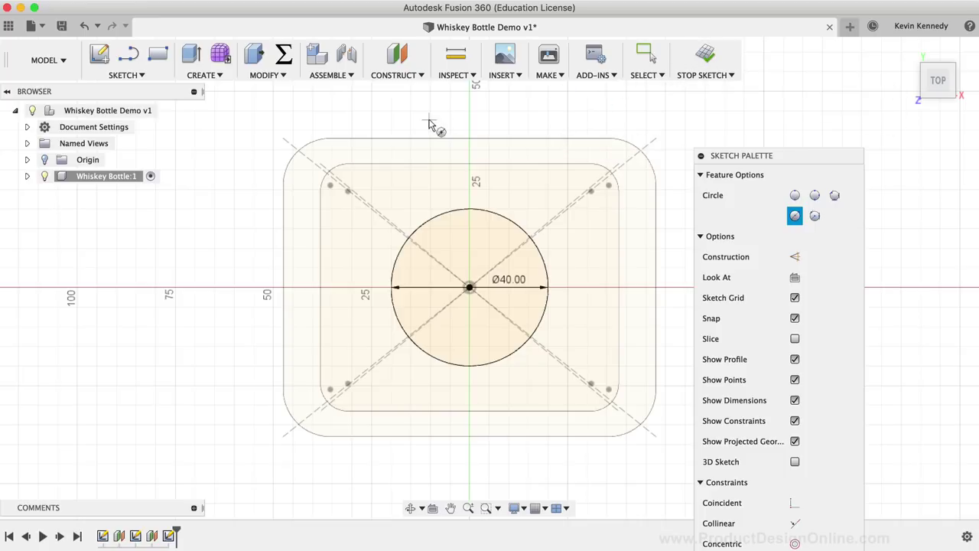
Create a construction plane offset 89 mm above the 40 mm circle profile.
{"action": "left_click", "coordinate": [397, 54]}
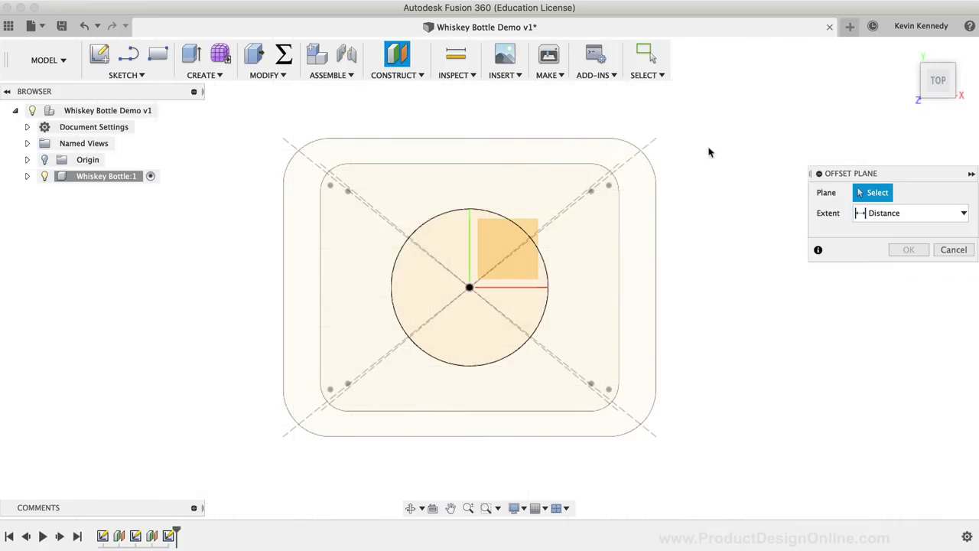
{"action": "left_click_drag", "start_coordinate": [929, 81], "coordinate": [901, 40]}
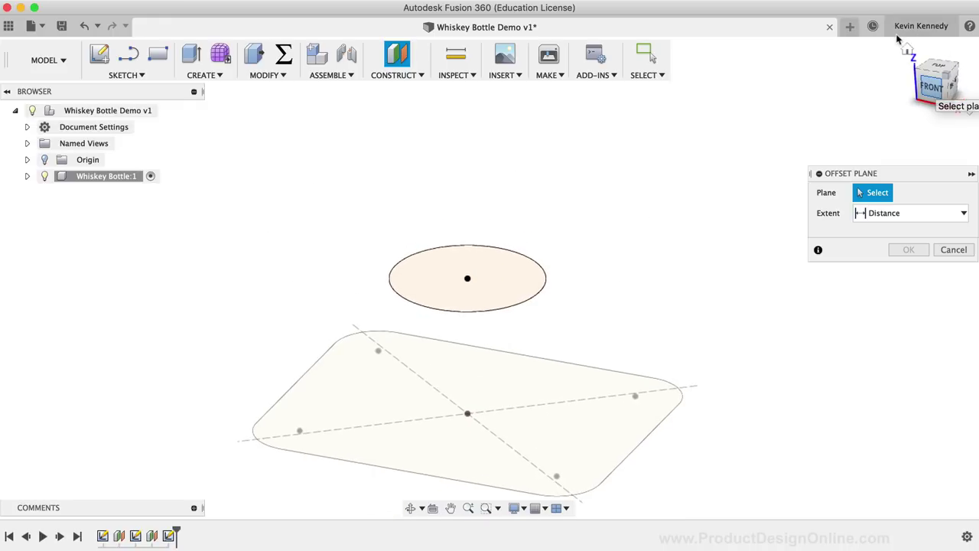
{"action": "left_click", "coordinate": [908, 49]}
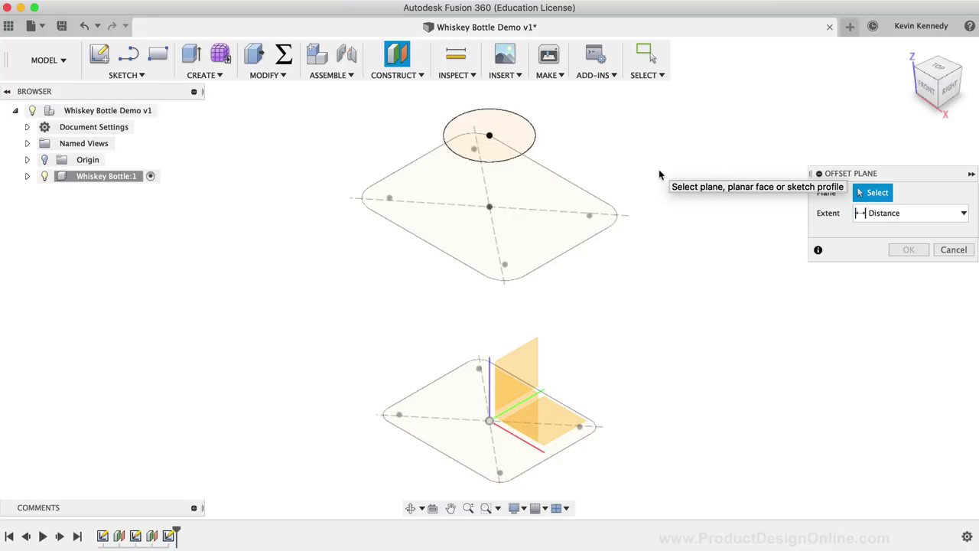
{"action": "left_click", "coordinate": [518, 126]}
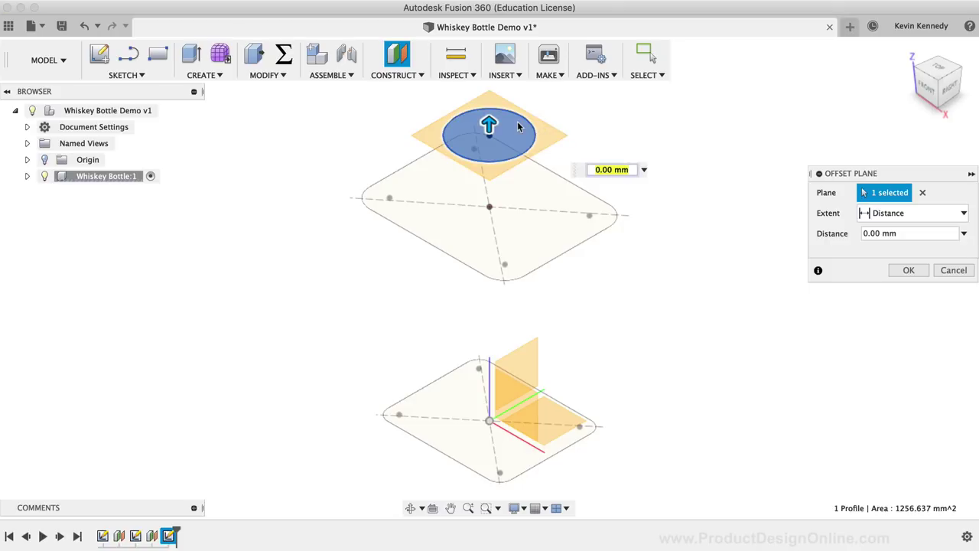
{"action": "type", "text": "89"}
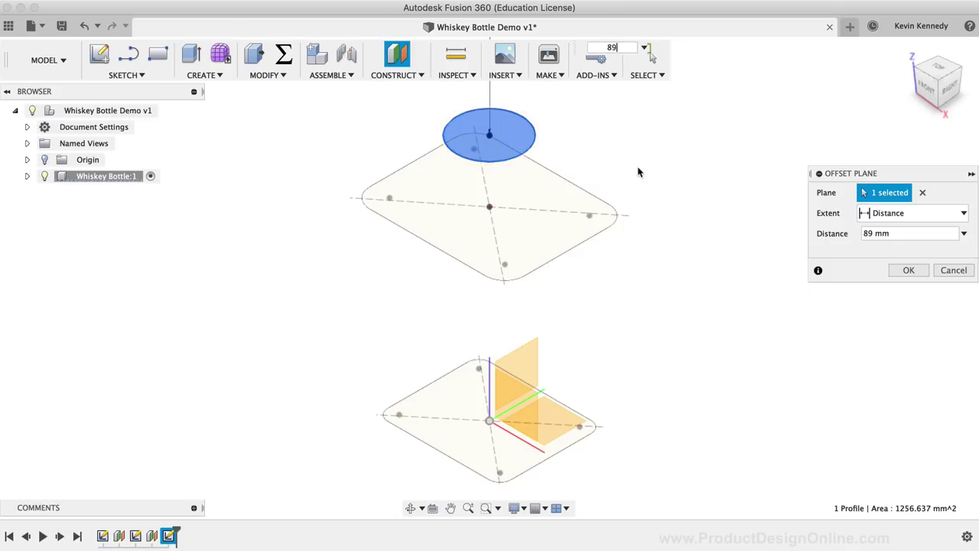
{"action": "key", "text": "F6"}
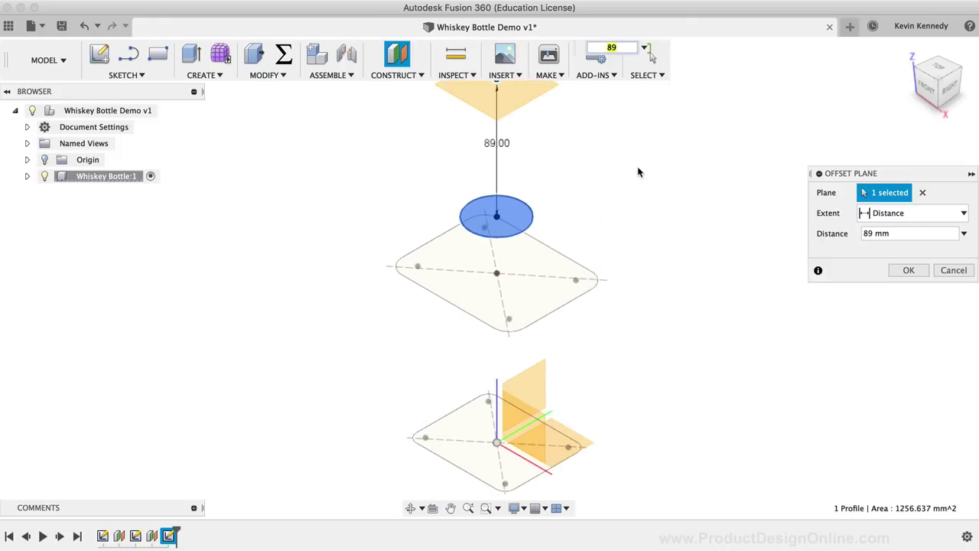
{"action": "left_click", "coordinate": [909, 270]}
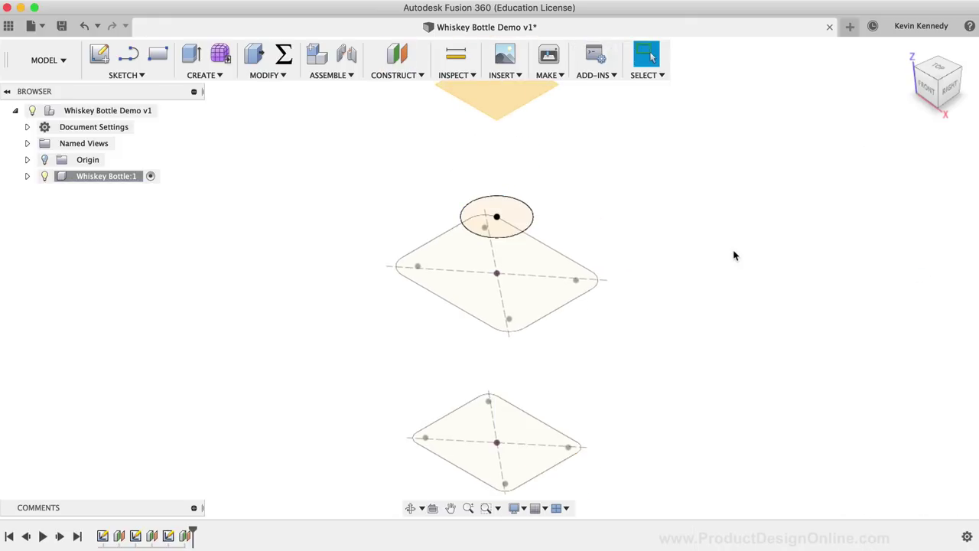
Sketch a 30 mm diameter center circle at the origin on the topmost construction plane and finish the sketch.
{"action": "key", "text": "F6"}
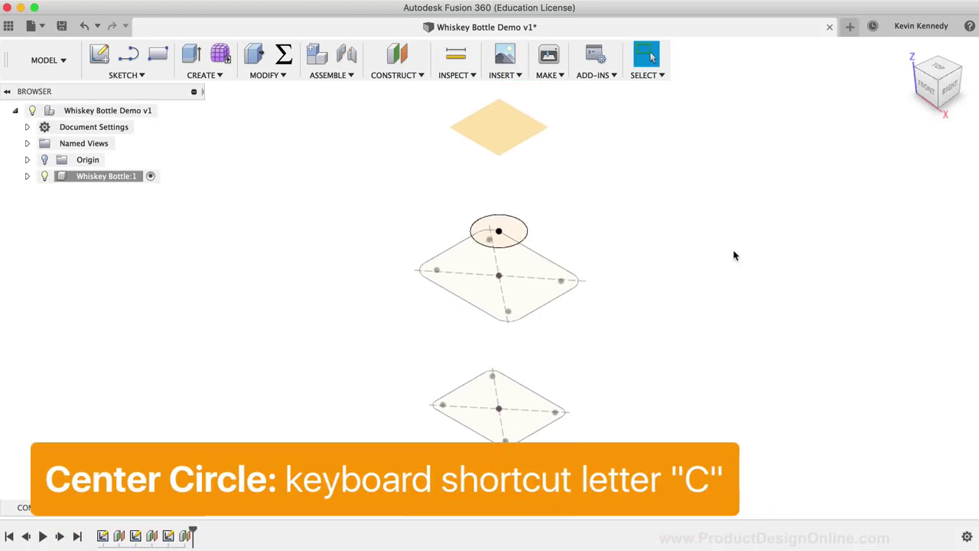
{"action": "key", "text": "c"}
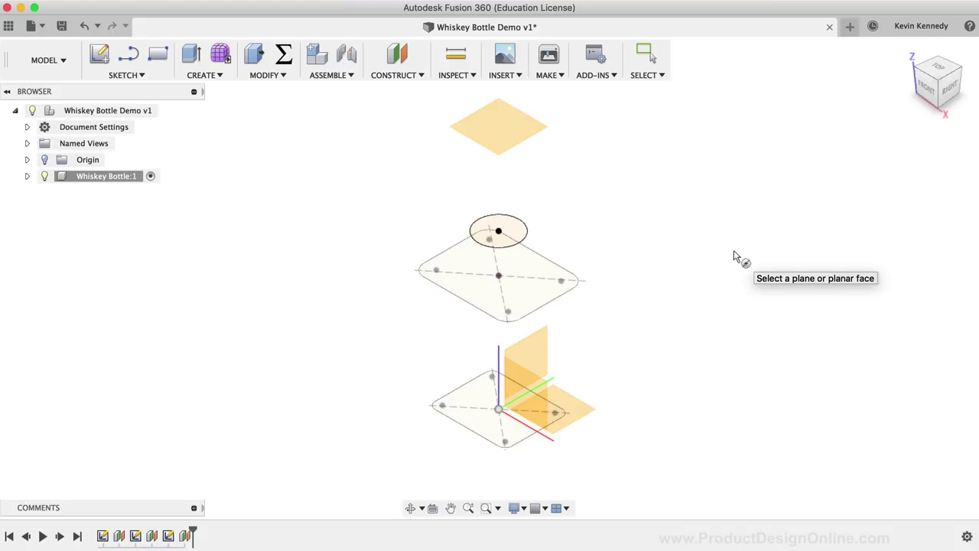
{"action": "left_click", "coordinate": [512, 133]}
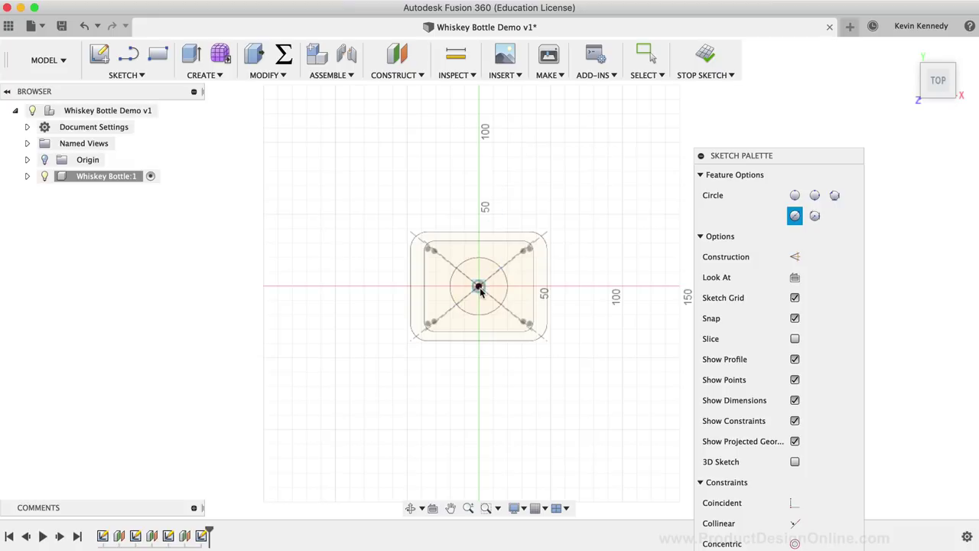
{"action": "left_click", "coordinate": [479, 286]}
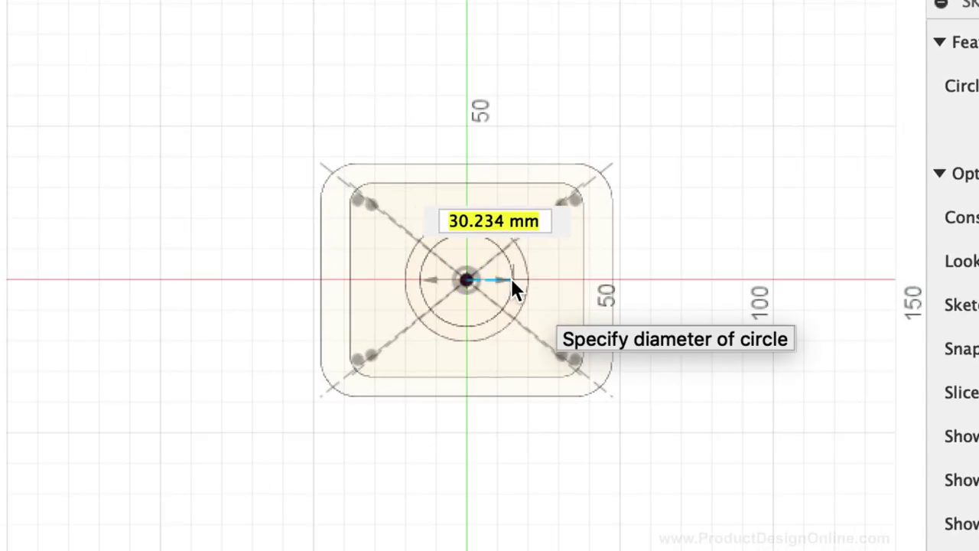
{"action": "type", "text": "30"}
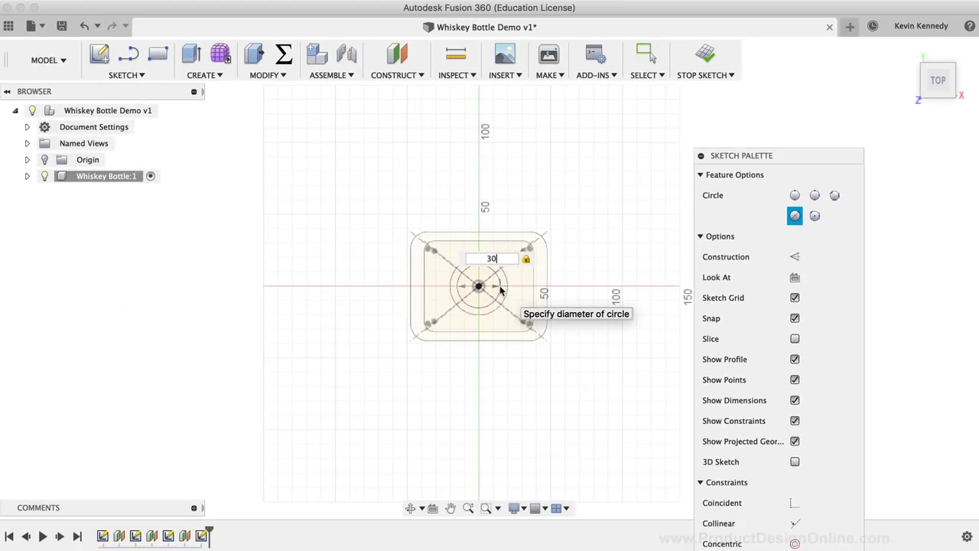
{"action": "key", "text": "Return"}
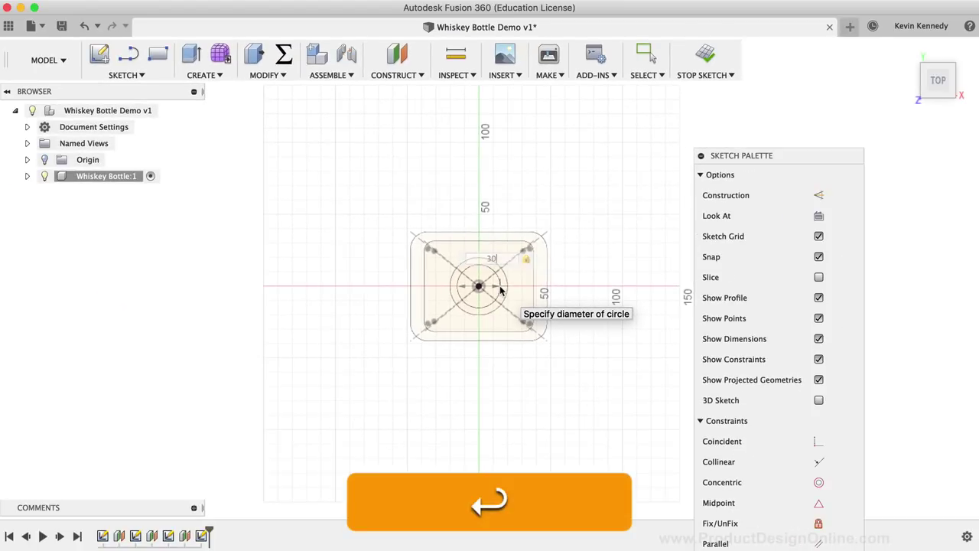
{"action": "left_click", "coordinate": [706, 57]}
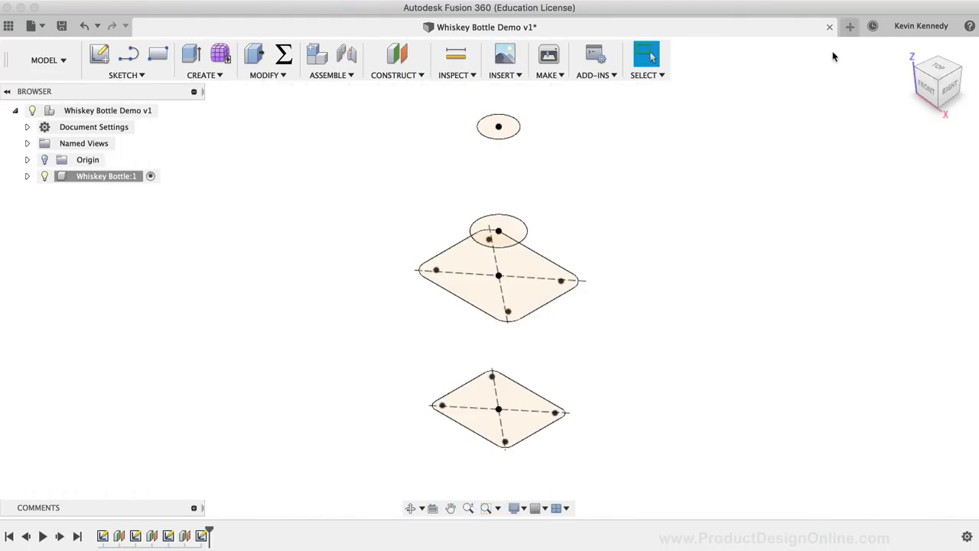
Try to loft a new body through the four stacked profiles, from the bottom rounded rectangle up to the 30 mm circle.
{"action": "mouse_move", "coordinate": [906, 51]}
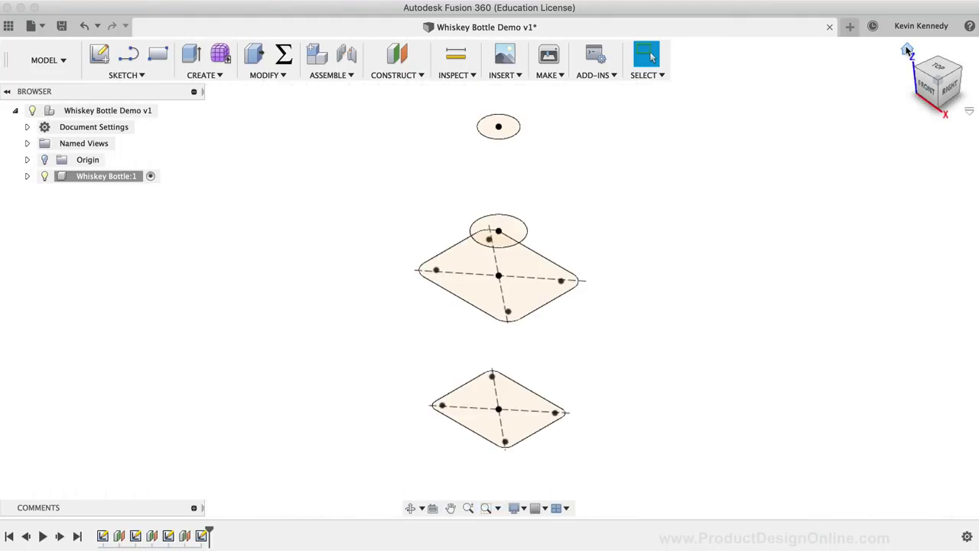
{"action": "left_click", "coordinate": [906, 50]}
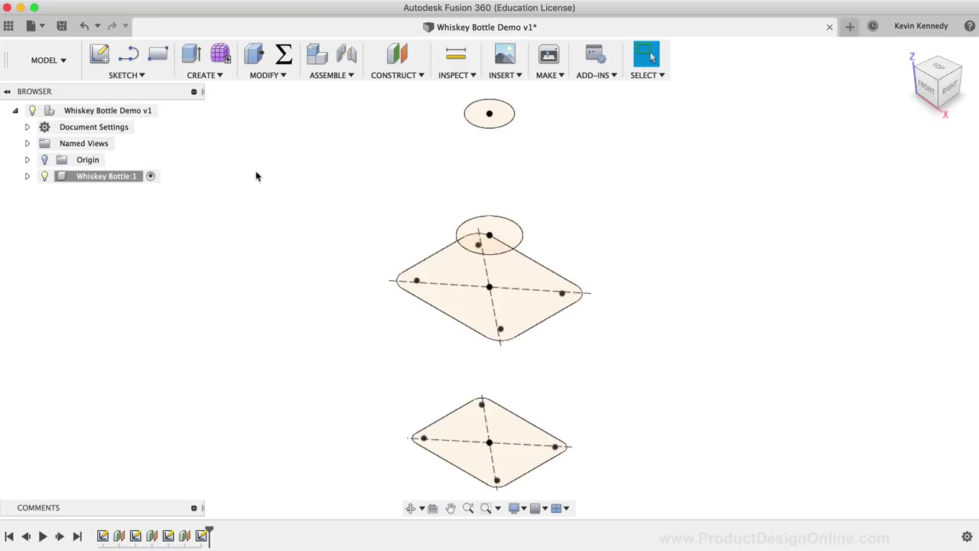
{"action": "left_click", "coordinate": [218, 75]}
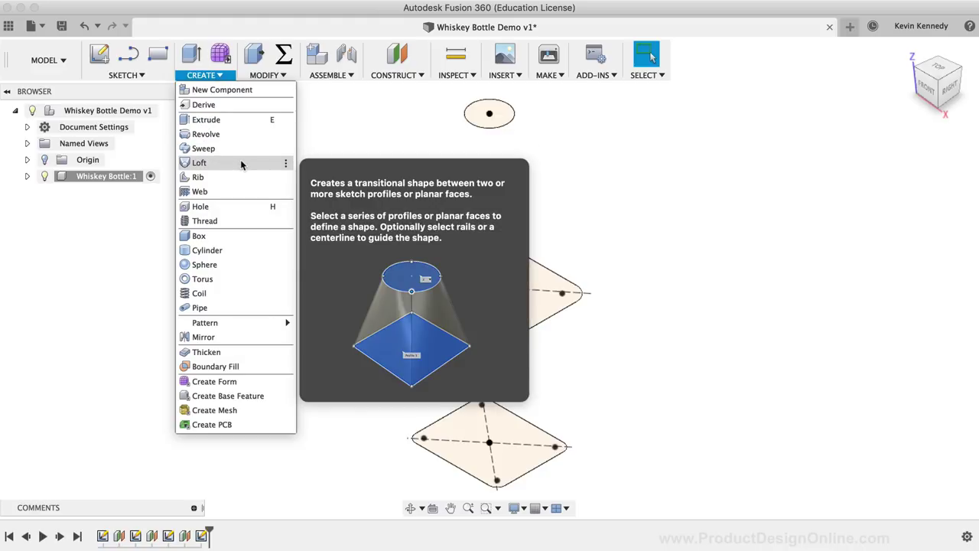
{"action": "left_click", "coordinate": [240, 163]}
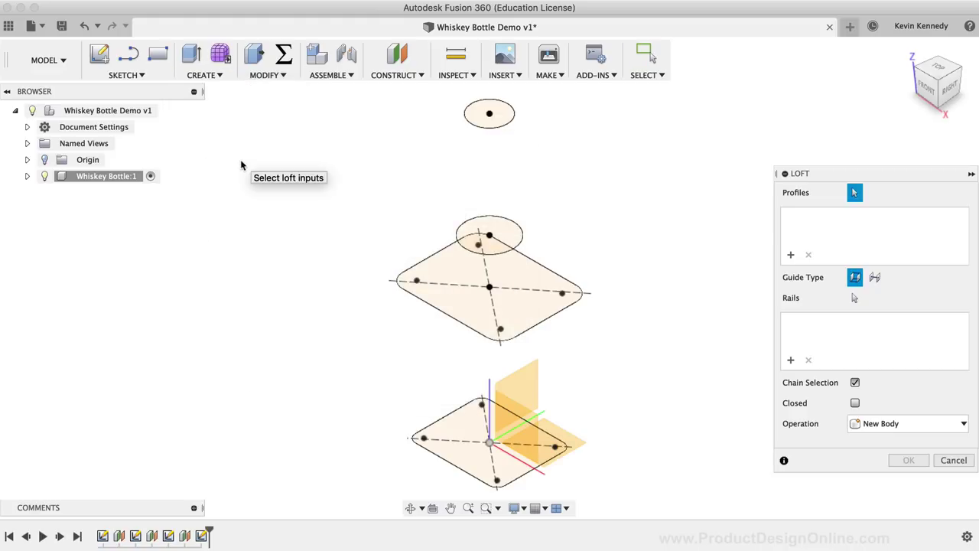
{"action": "left_click_drag", "start_coordinate": [834, 177], "coordinate": [761, 177]}
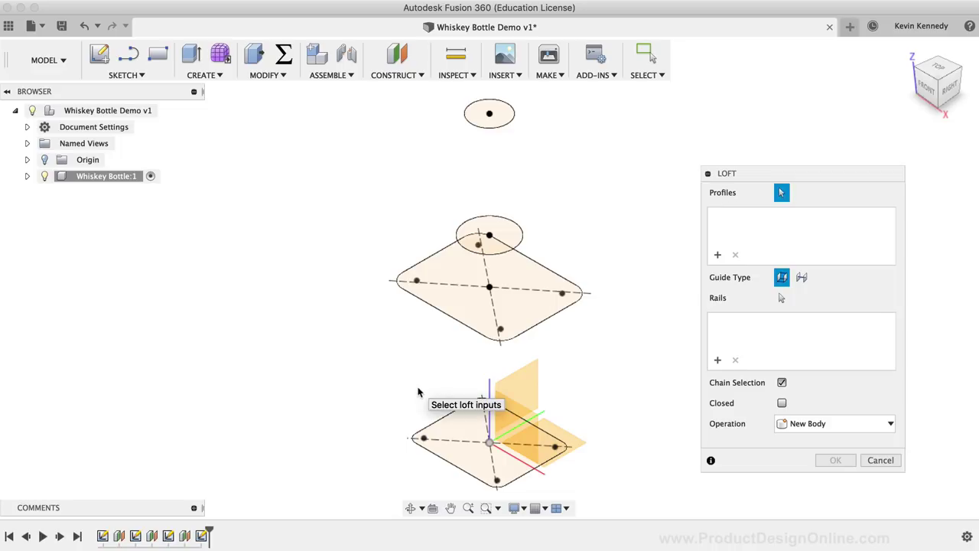
{"action": "left_click", "coordinate": [451, 421]}
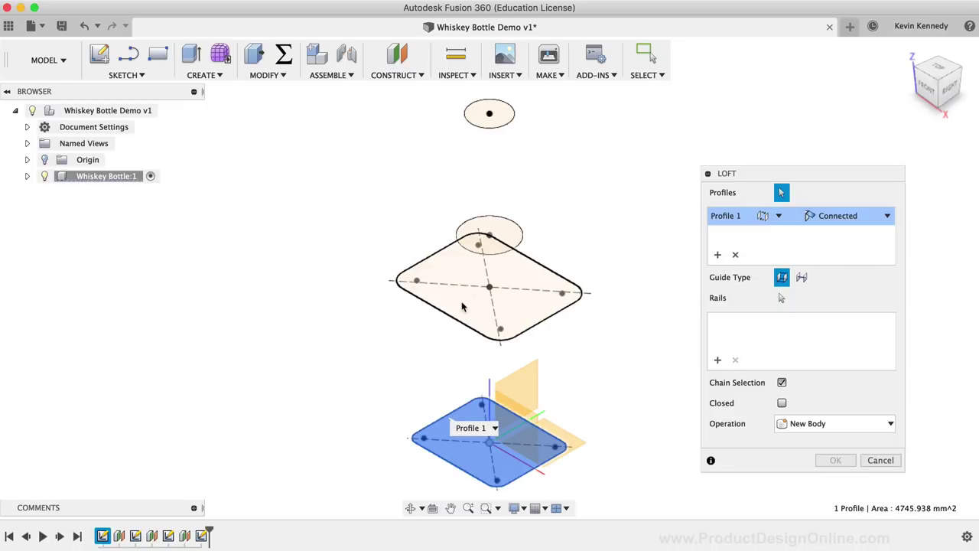
{"action": "left_click", "coordinate": [462, 306]}
{"action": "left_click", "coordinate": [472, 228]}
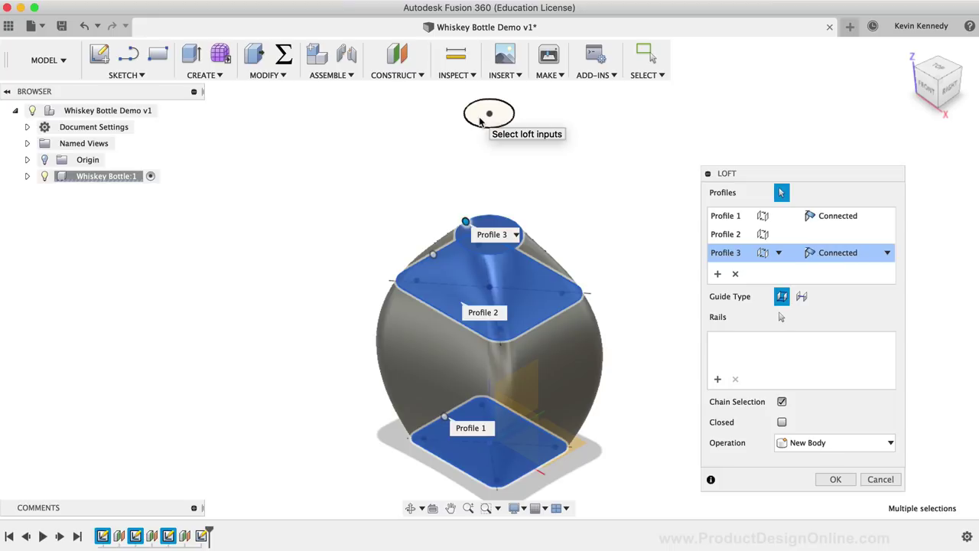
{"action": "left_click", "coordinate": [480, 121]}
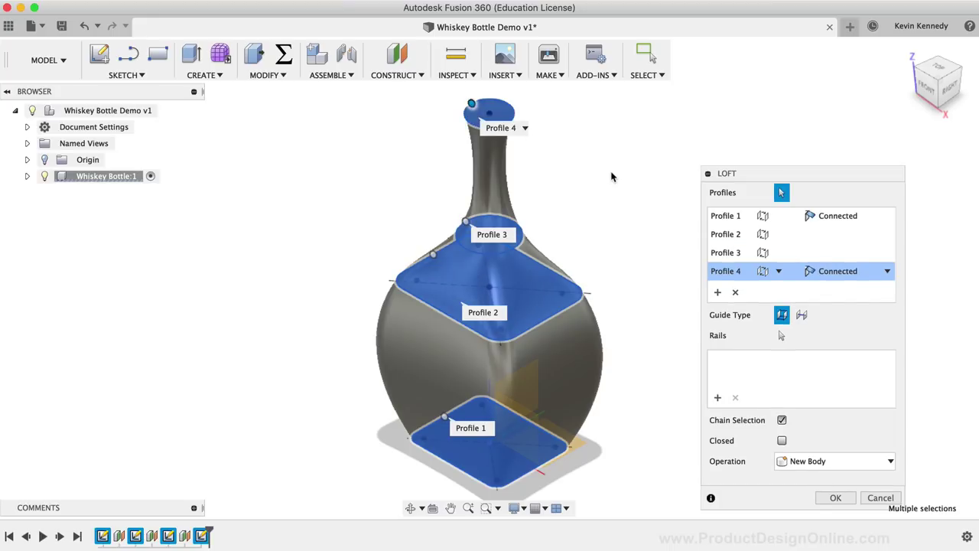
{"action": "left_click", "coordinate": [927, 85]}
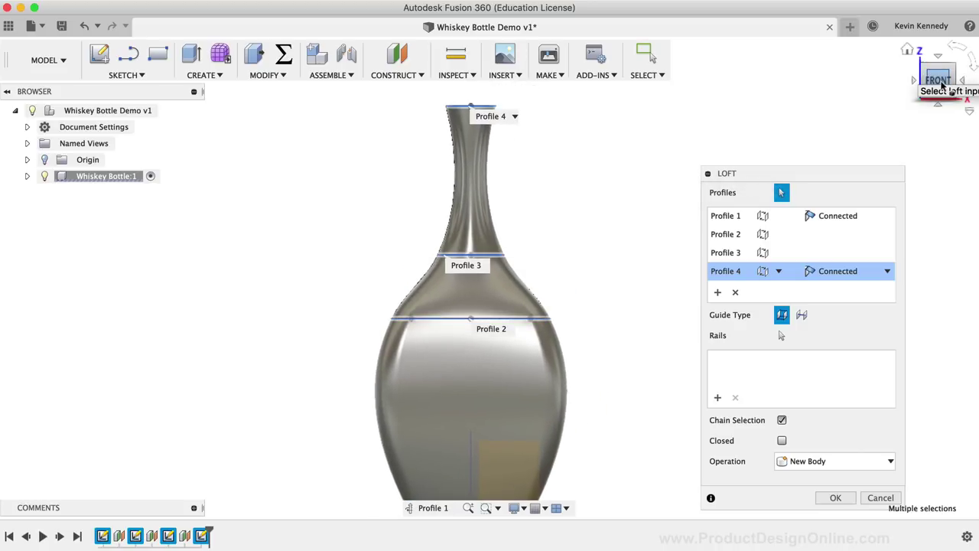
{"action": "left_click_drag", "start_coordinate": [937, 85], "coordinate": [912, 86]}
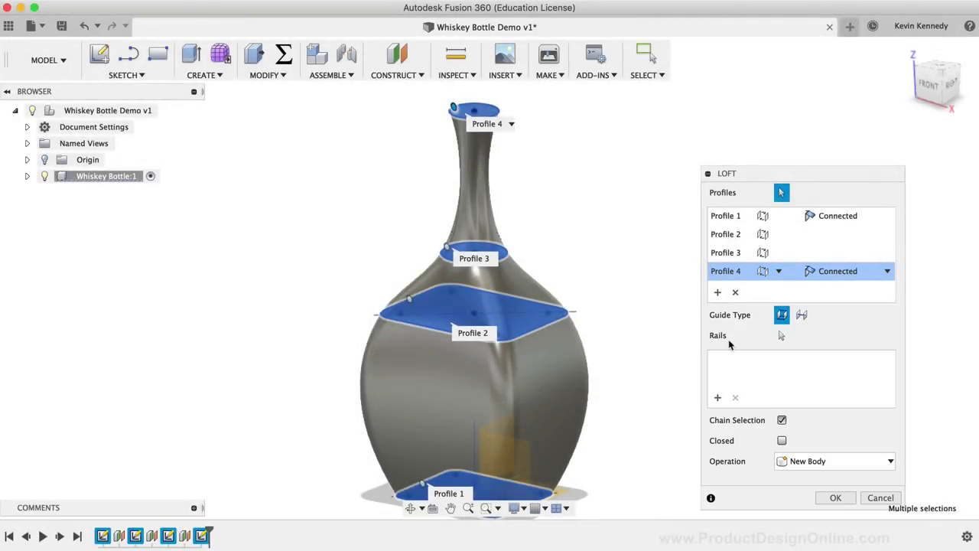
{"action": "left_click", "coordinate": [872, 500]}
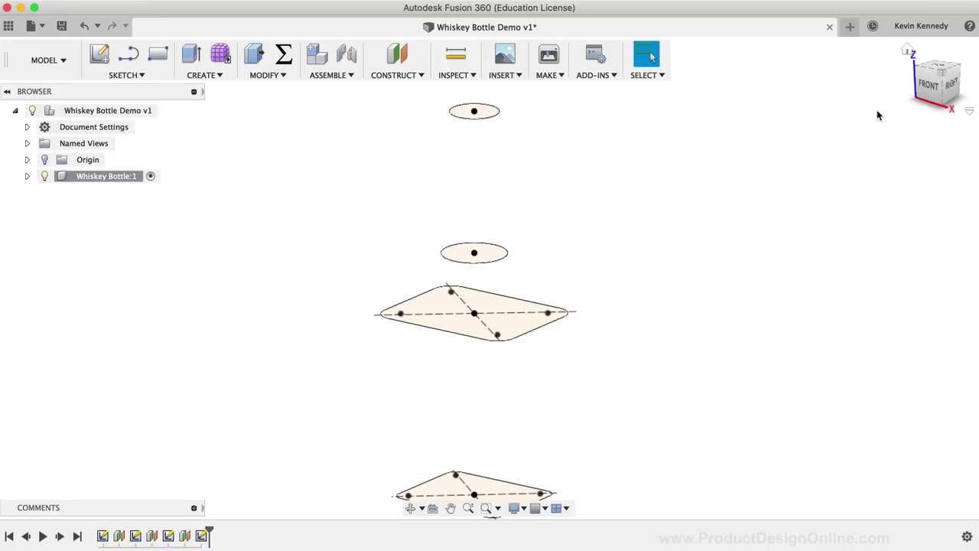
Add a horizontal construction line to the bottom rounded rectangle's sketch, joining the midpoints of its two vertical sides.
{"action": "left_click", "coordinate": [908, 51]}
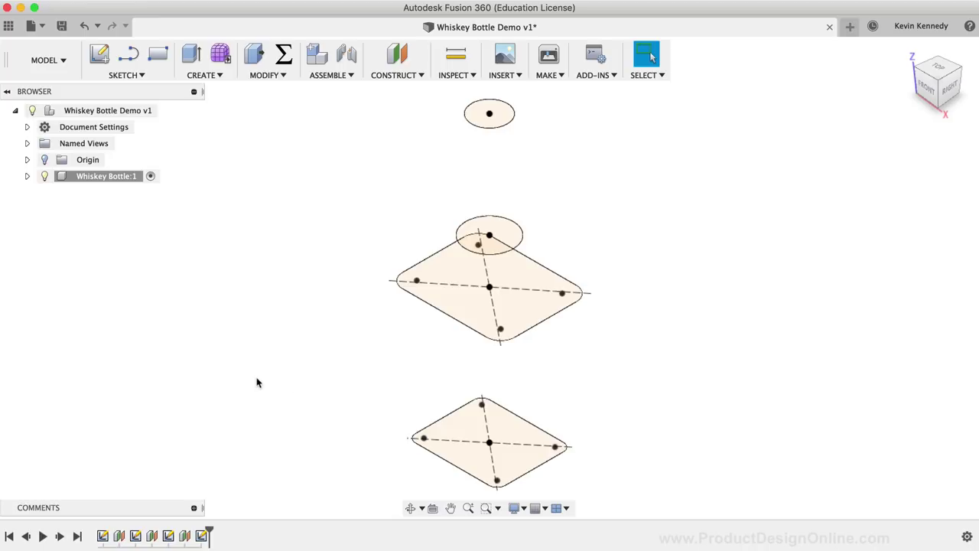
{"action": "double_click", "coordinate": [103, 536]}
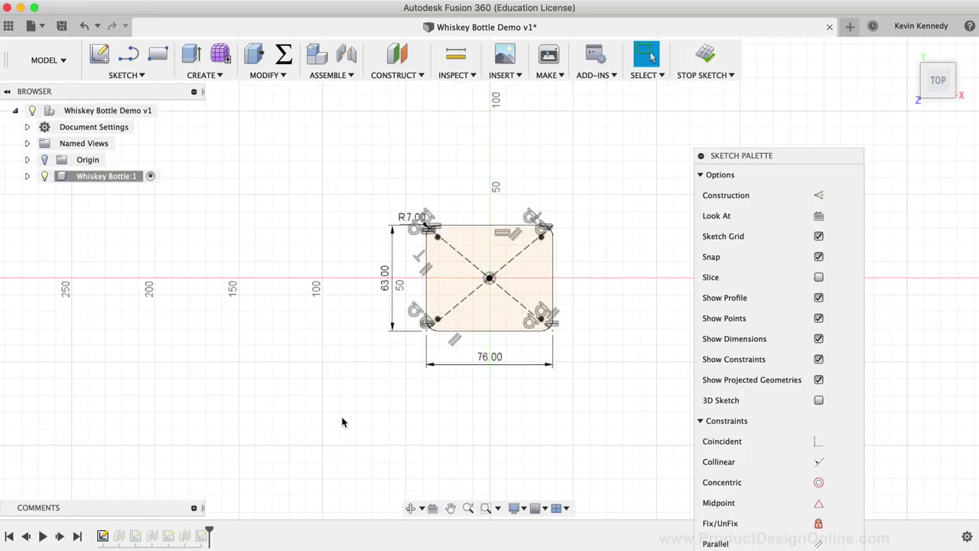
{"action": "left_click", "coordinate": [125, 55]}
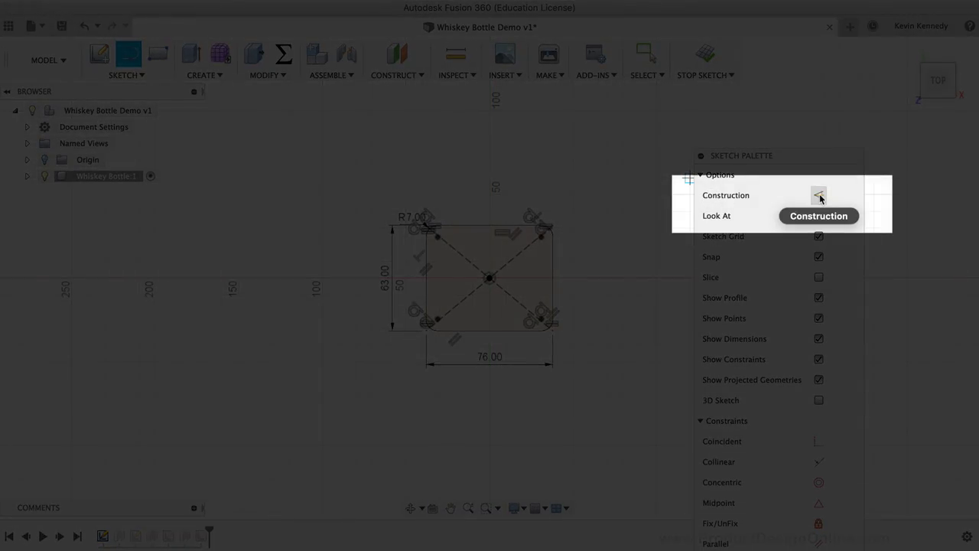
{"action": "left_click", "coordinate": [819, 196]}
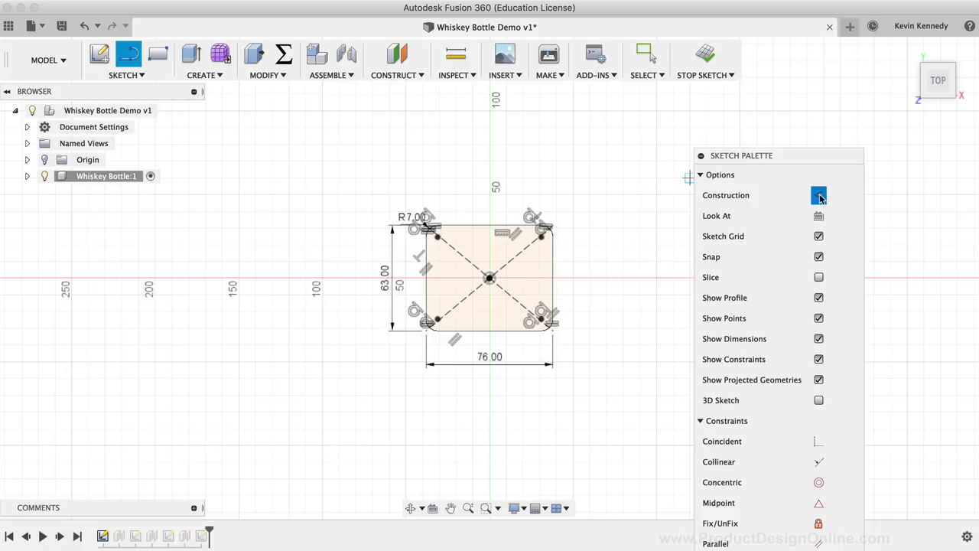
{"action": "left_click", "coordinate": [700, 421]}
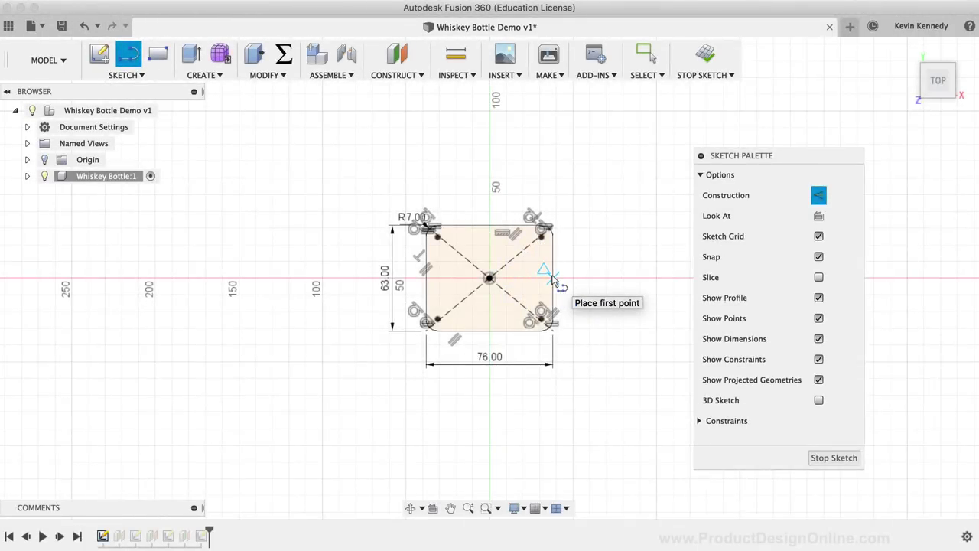
{"action": "left_click", "coordinate": [553, 278]}
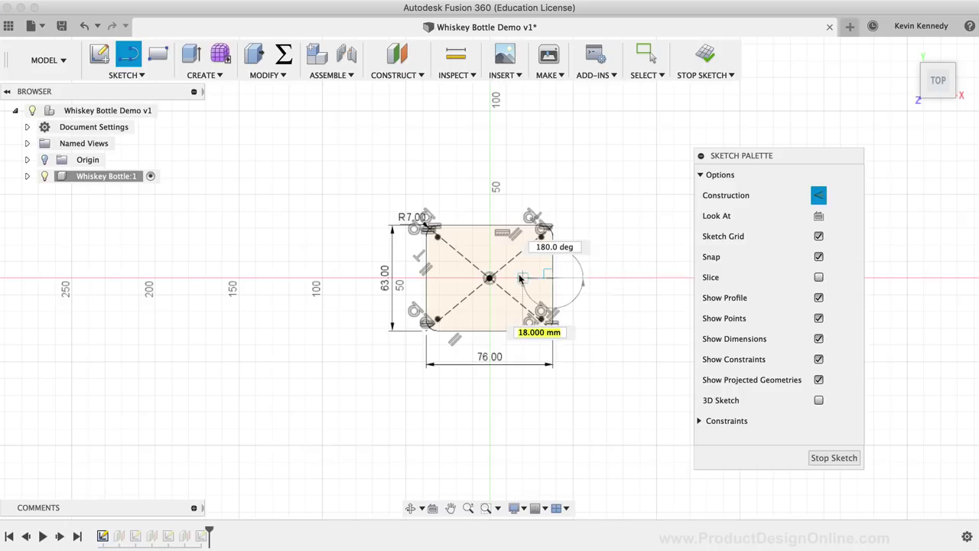
{"action": "double_click", "coordinate": [427, 279]}
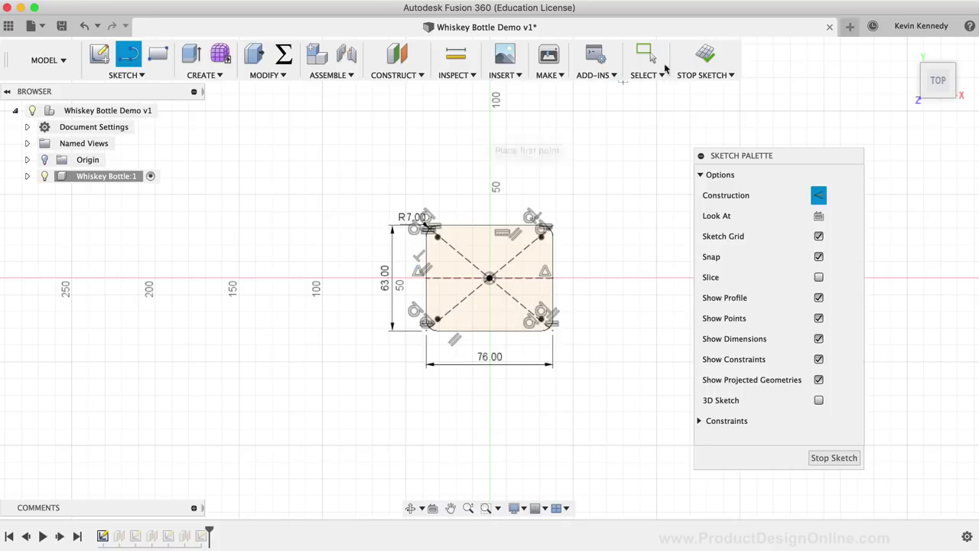
{"action": "left_click", "coordinate": [708, 55]}
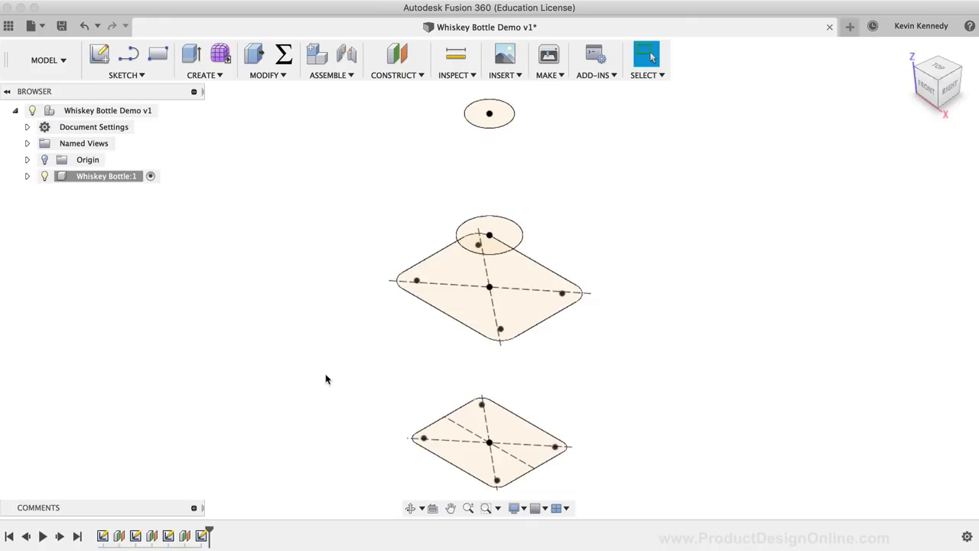
Add a horizontal construction line to the upper rounded rectangle's sketch, joining the midpoints of its vertical sides, and finish the sketch.
{"action": "double_click", "coordinate": [134, 536]}
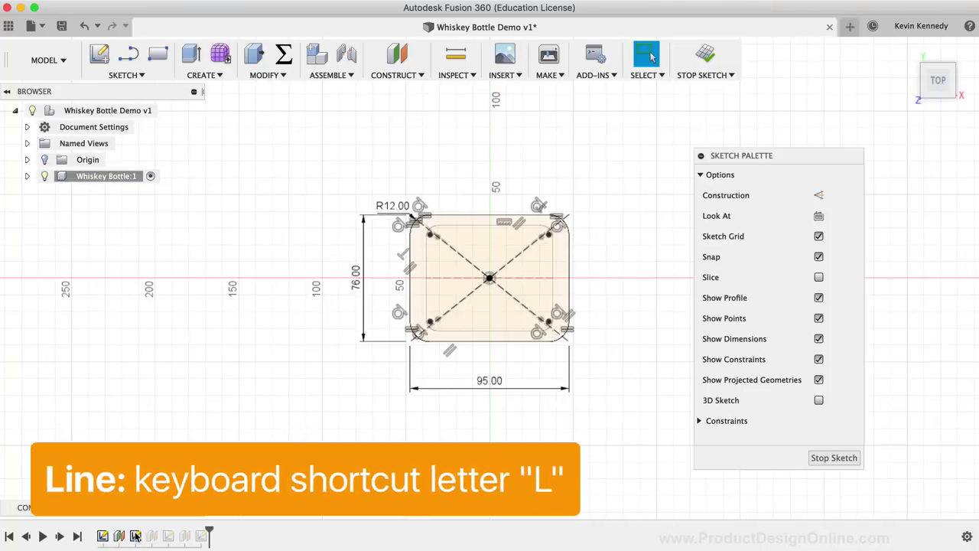
{"action": "key", "text": "l"}
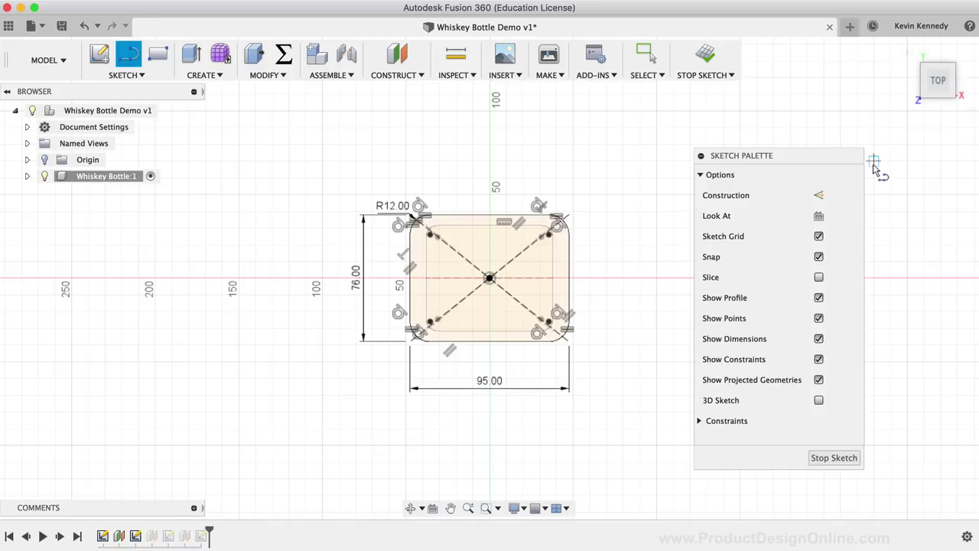
{"action": "left_click", "coordinate": [819, 196]}
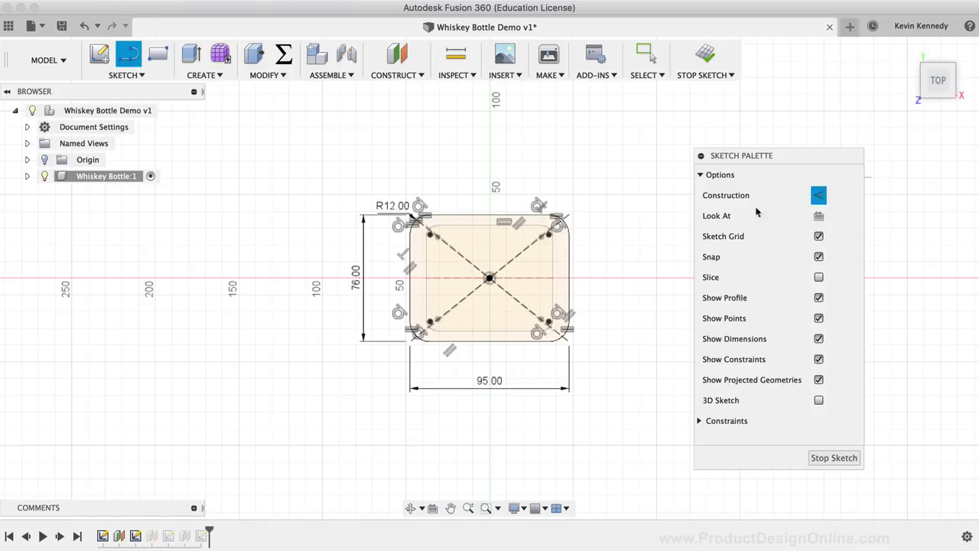
{"action": "left_click", "coordinate": [569, 277]}
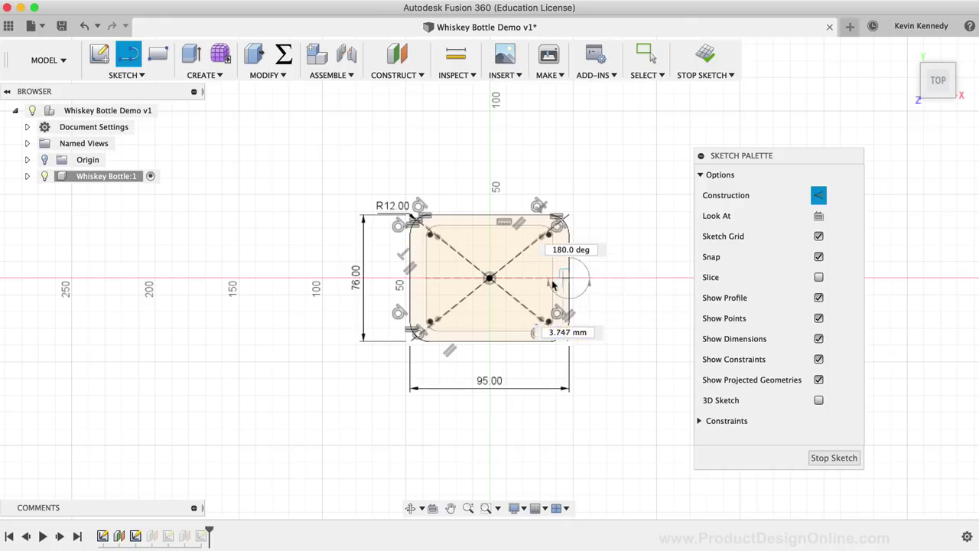
{"action": "left_click", "coordinate": [410, 278]}
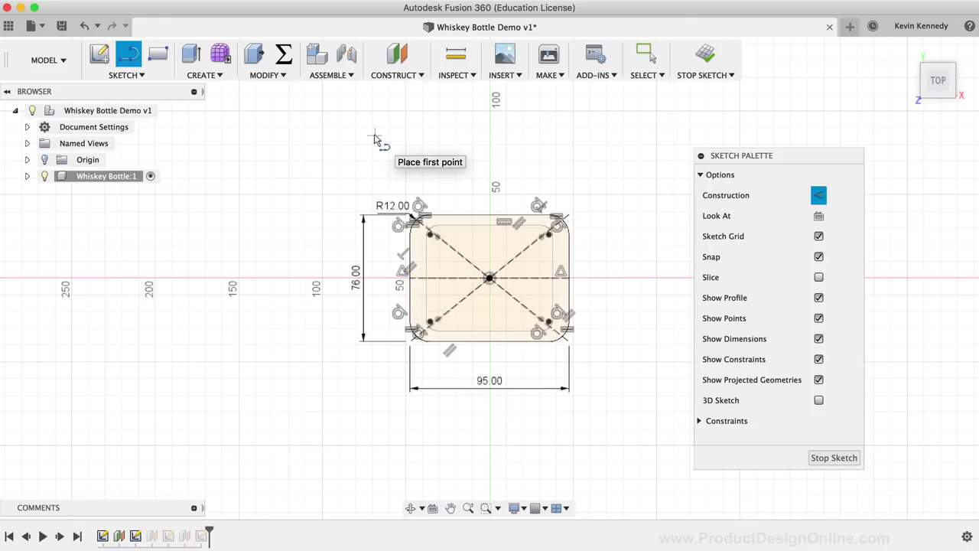
{"action": "left_click", "coordinate": [703, 55]}
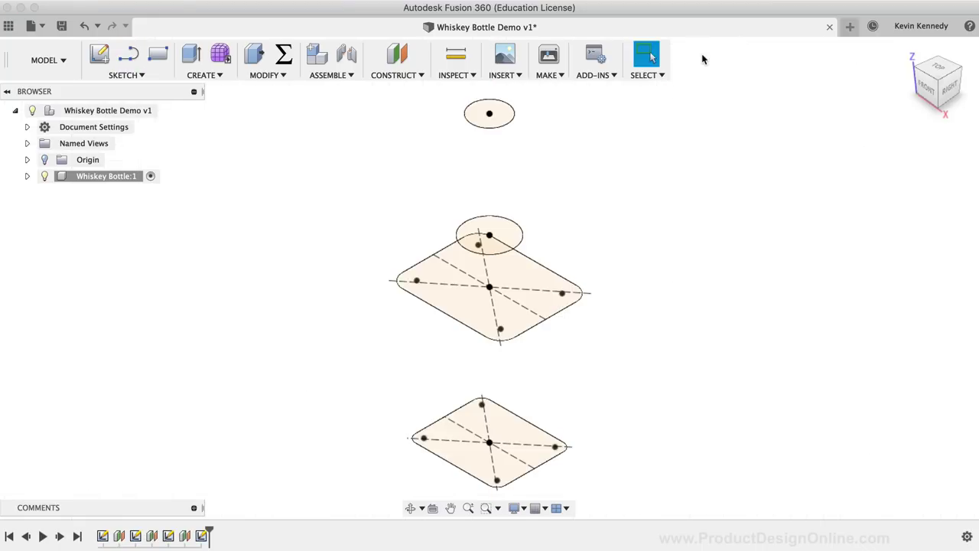
In the 40 mm circle's sketch, move the diameter dimension below the circle and add a 20 mm horizontal construction line from the centre to its left edge.
{"action": "double_click", "coordinate": [169, 535]}
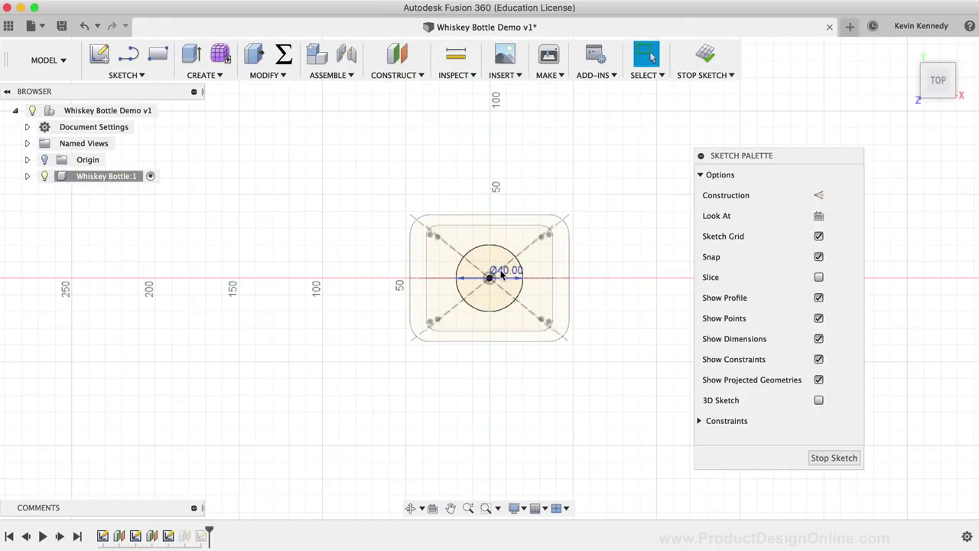
{"action": "left_click_drag", "start_coordinate": [501, 275], "coordinate": [501, 384]}
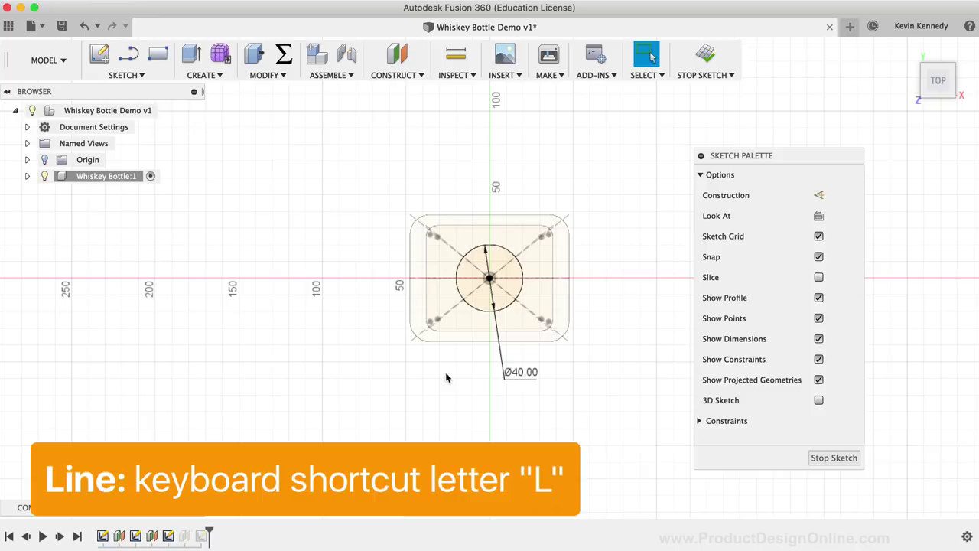
{"action": "key", "text": "l"}
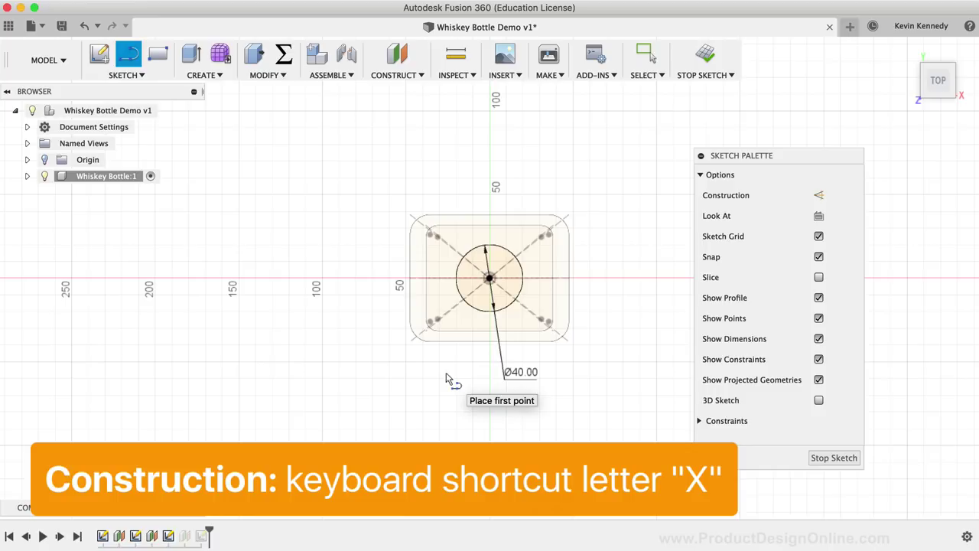
{"action": "key", "text": "x"}
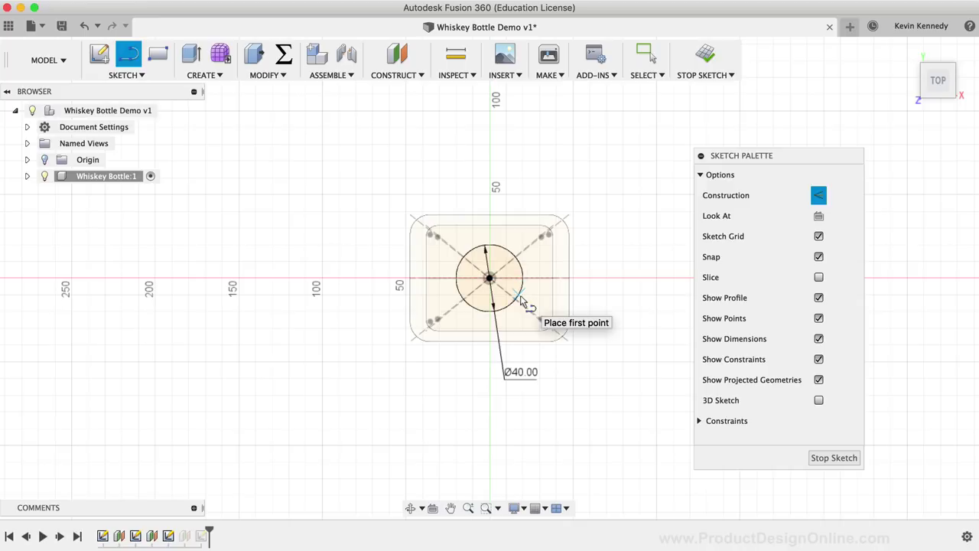
{"action": "left_click", "coordinate": [489, 279]}
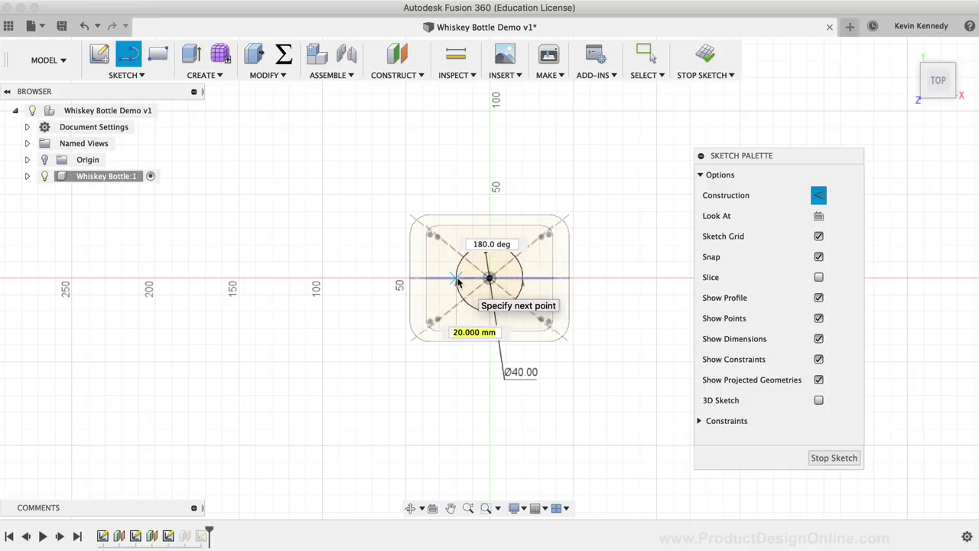
{"action": "double_click", "coordinate": [456, 278]}
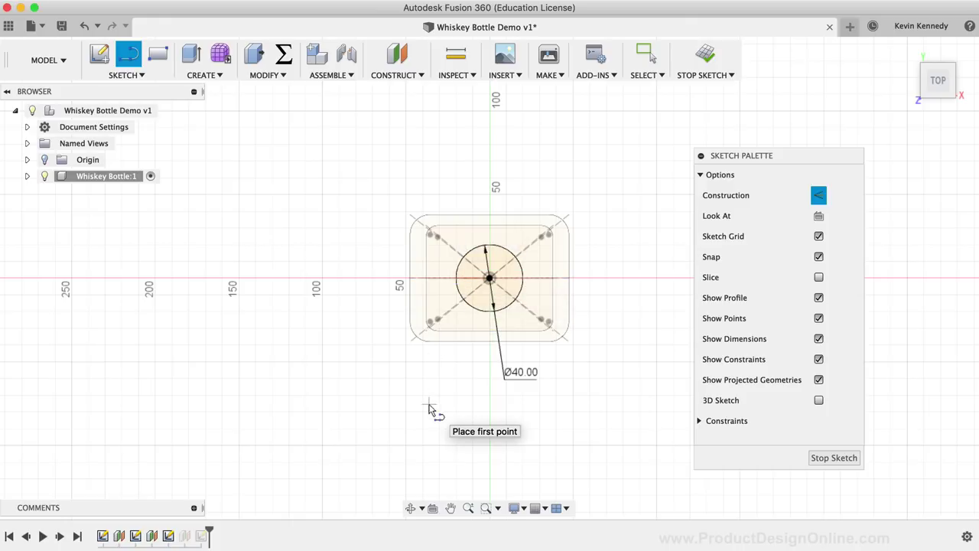
{"action": "left_click", "coordinate": [925, 66]}
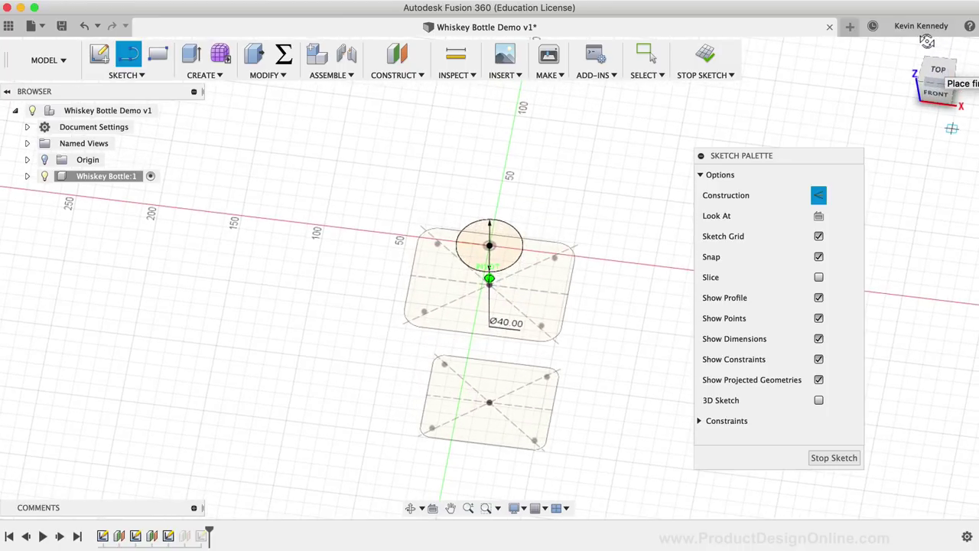
{"action": "left_click_drag", "start_coordinate": [924, 51], "coordinate": [917, 39]}
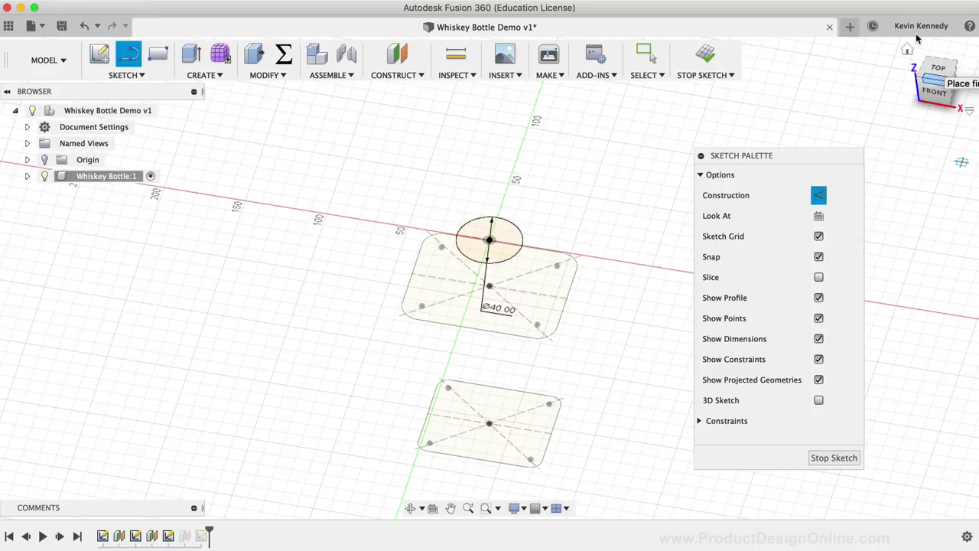
{"action": "left_click", "coordinate": [706, 55]}
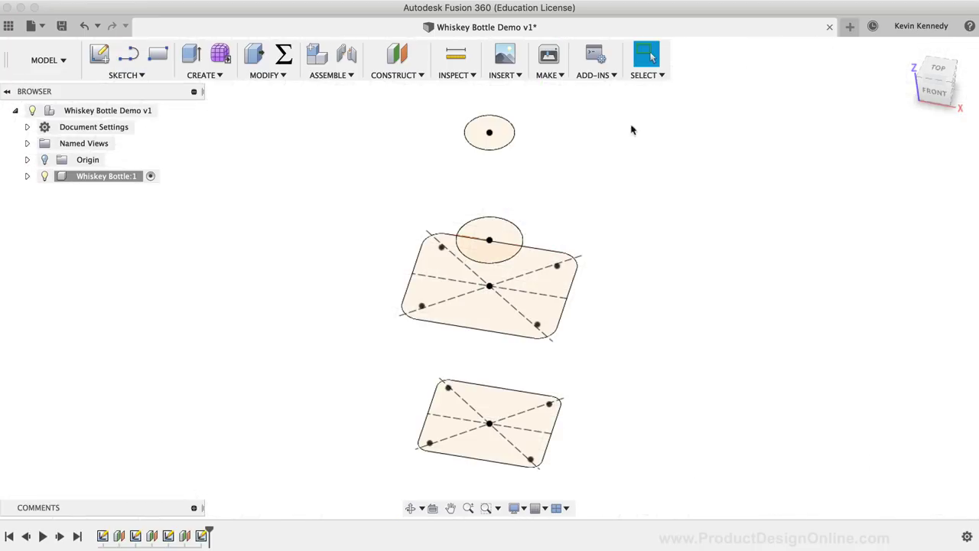
In the 30 mm circle's sketch, move the diameter dimension below the circle and add a 15 mm horizontal construction line from the centre to its left edge.
{"action": "double_click", "coordinate": [202, 536]}
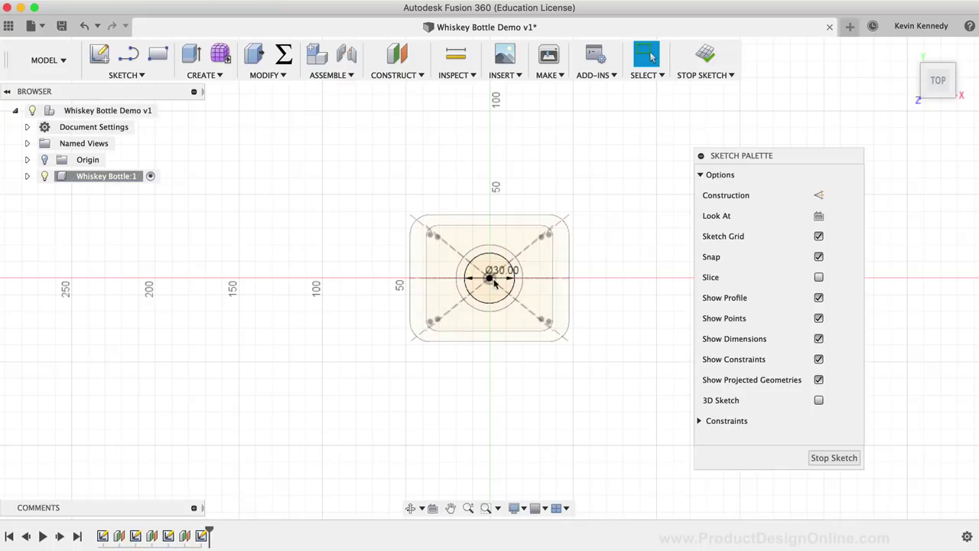
{"action": "left_click_drag", "start_coordinate": [501, 275], "coordinate": [501, 372]}
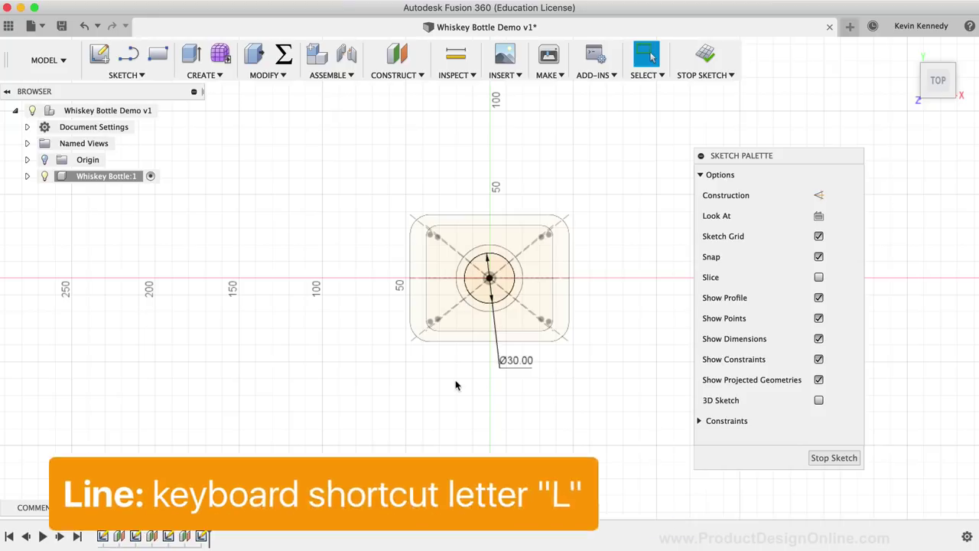
{"action": "key", "text": "l"}
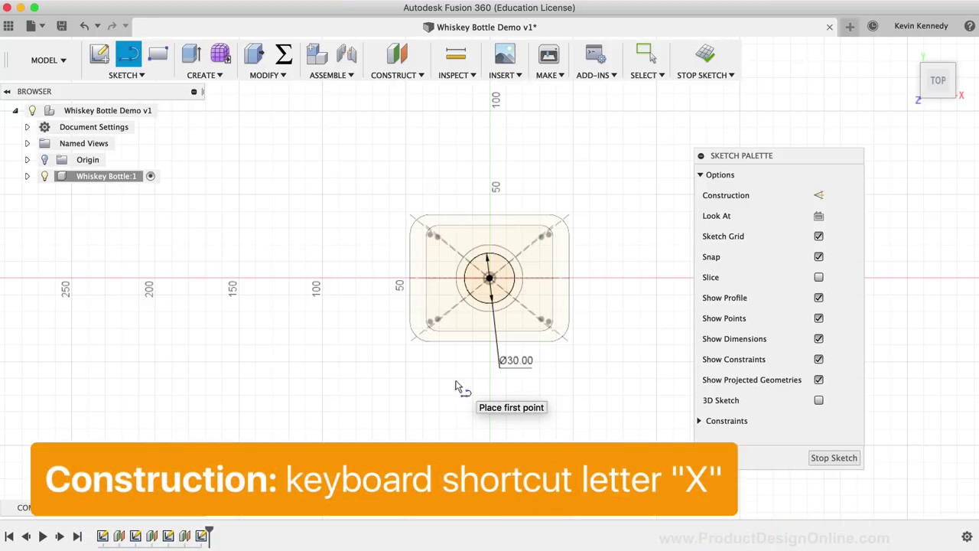
{"action": "key", "text": "x"}
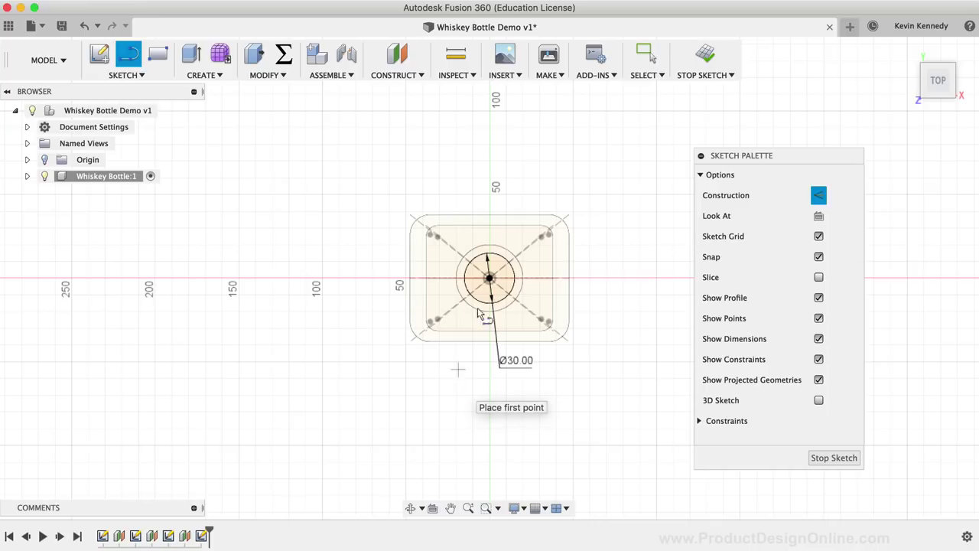
{"action": "left_click", "coordinate": [490, 278]}
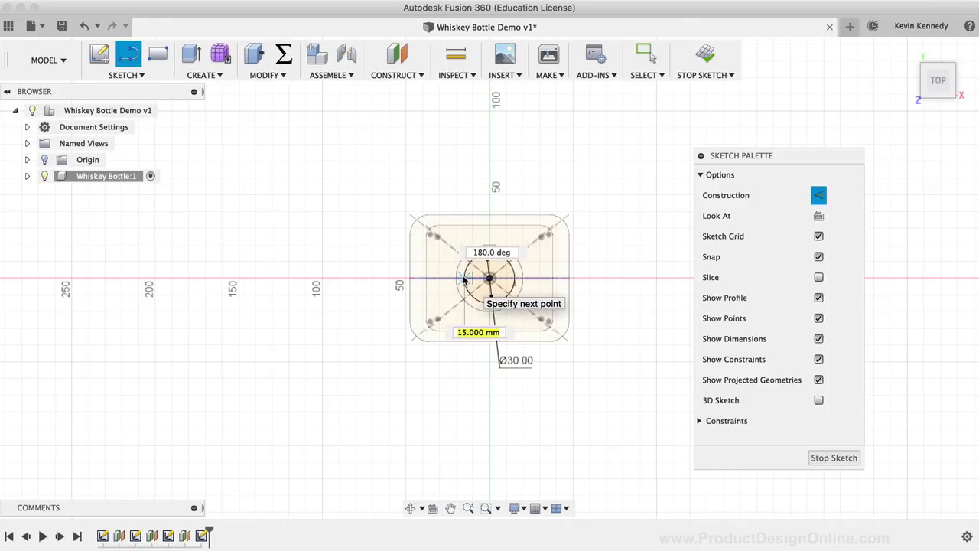
{"action": "key", "text": "Escape"}
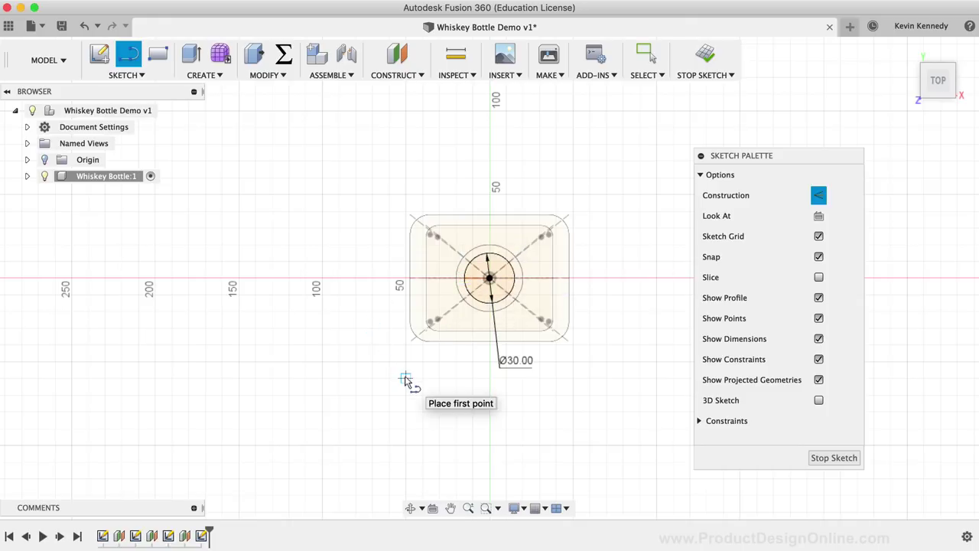
{"action": "left_click", "coordinate": [706, 56]}
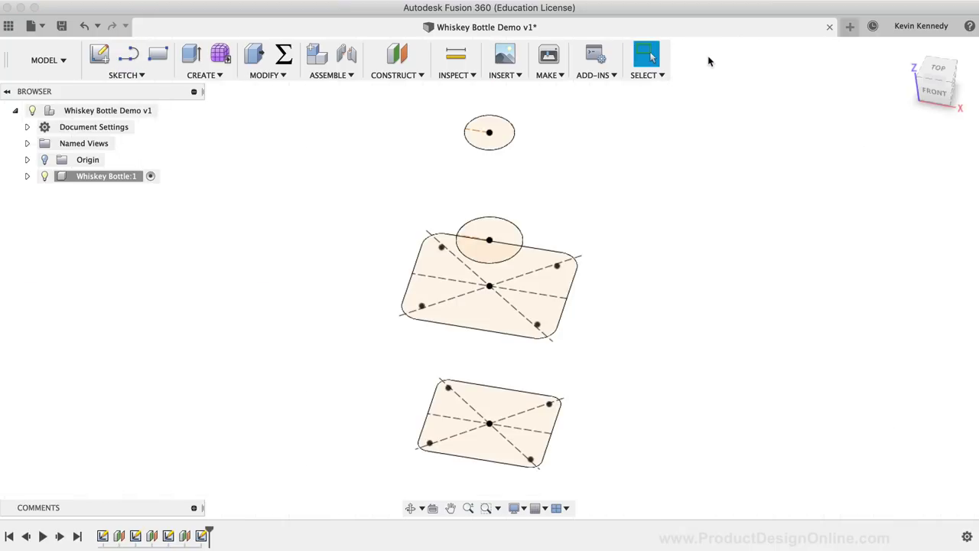
Sketch a fit point spline on the front origin plane through the left construction-line ends of both rectangles and the 40 mm circle.
{"action": "left_click", "coordinate": [907, 48]}
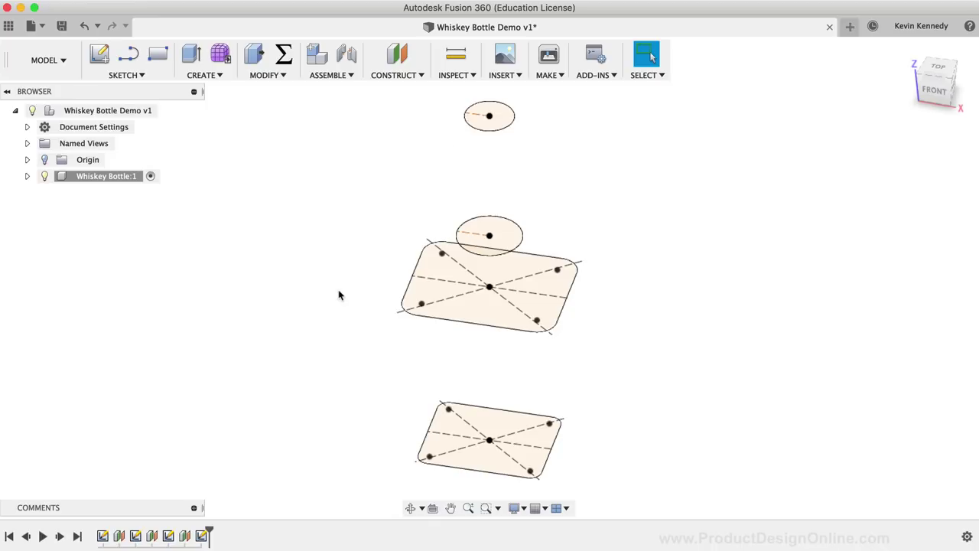
{"action": "left_click", "coordinate": [144, 74]}
{"action": "mouse_move", "coordinate": [151, 208]}
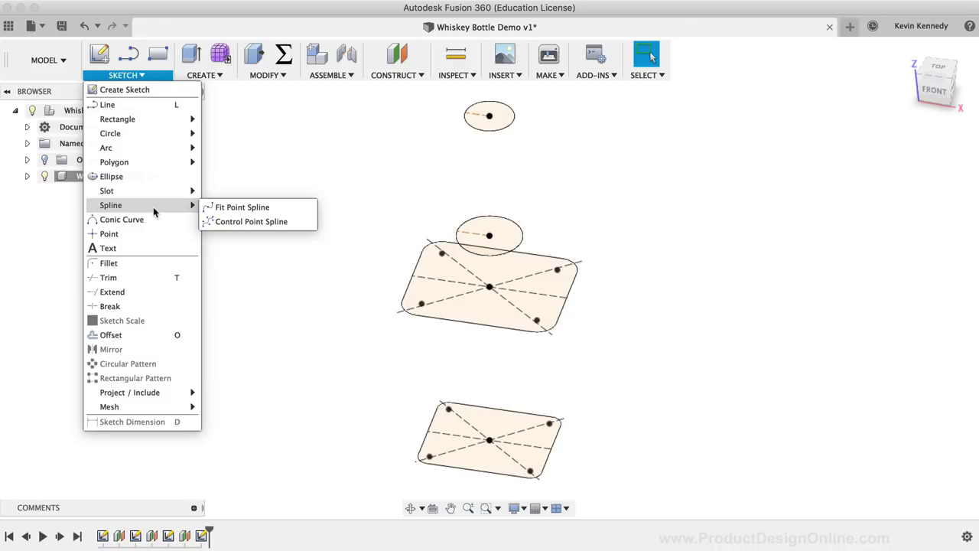
{"action": "left_click", "coordinate": [298, 208]}
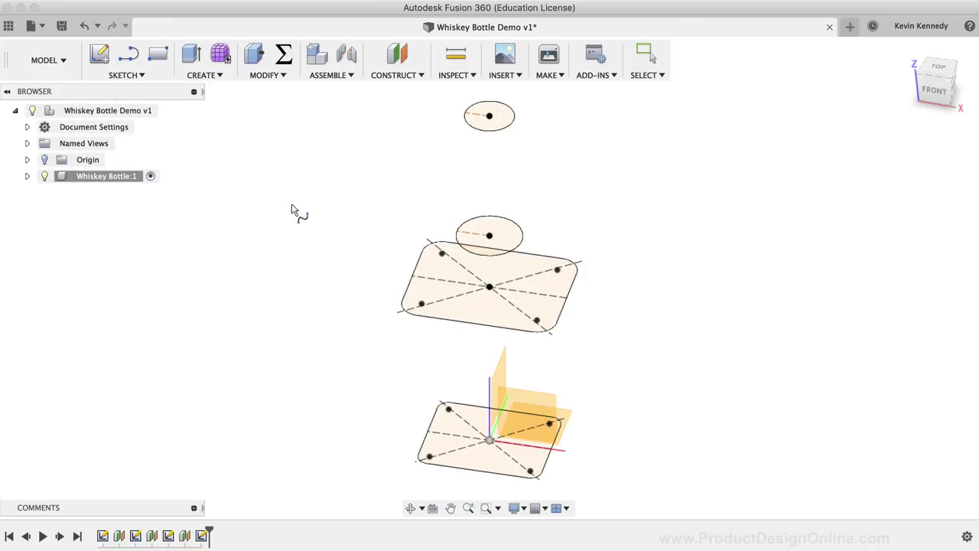
{"action": "left_click", "coordinate": [527, 411]}
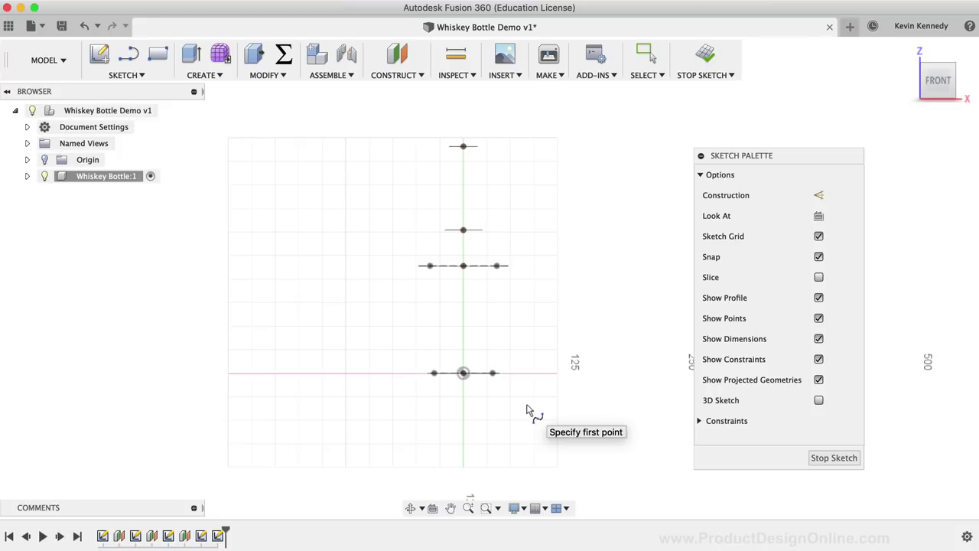
{"action": "left_click", "coordinate": [428, 373]}
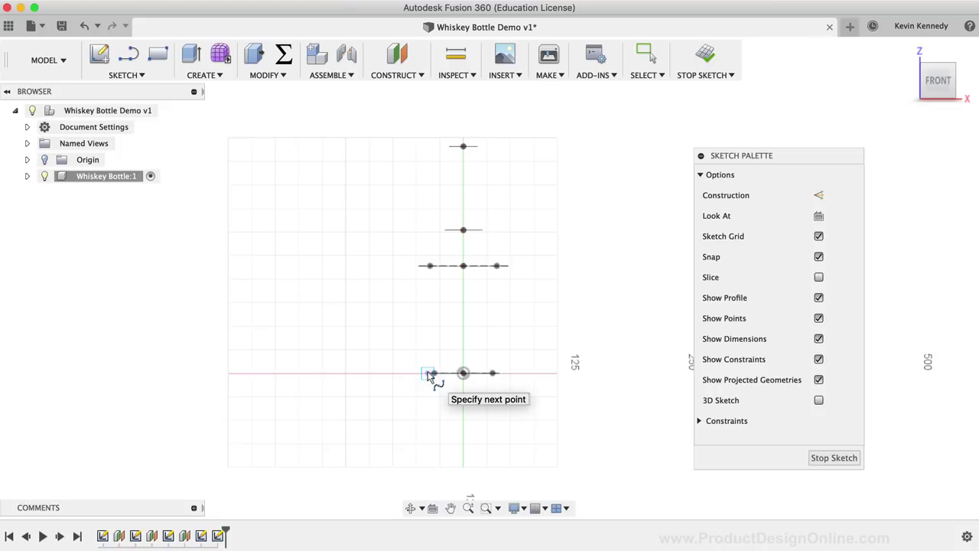
{"action": "left_click", "coordinate": [419, 267]}
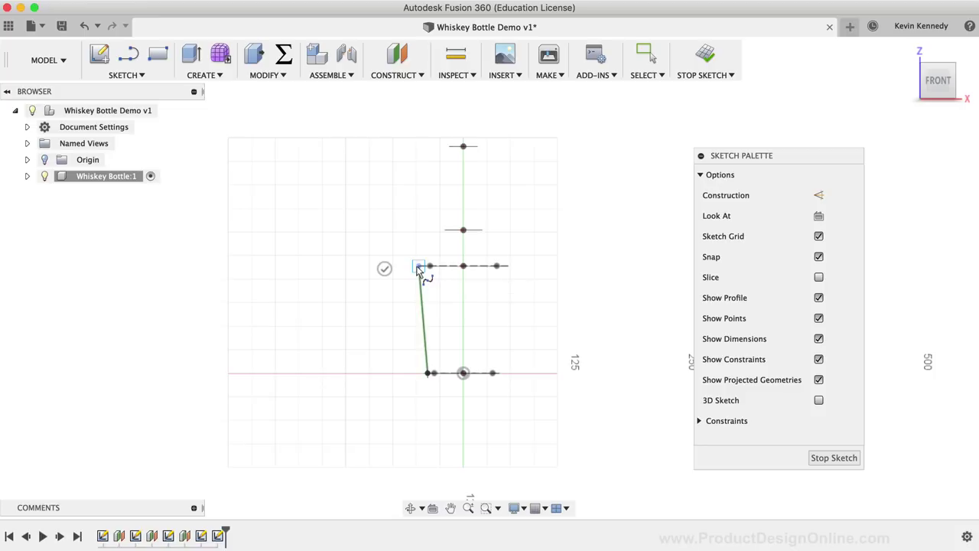
{"action": "left_click_drag", "start_coordinate": [419, 266], "coordinate": [924, 67]}
{"action": "left_click", "coordinate": [923, 68]}
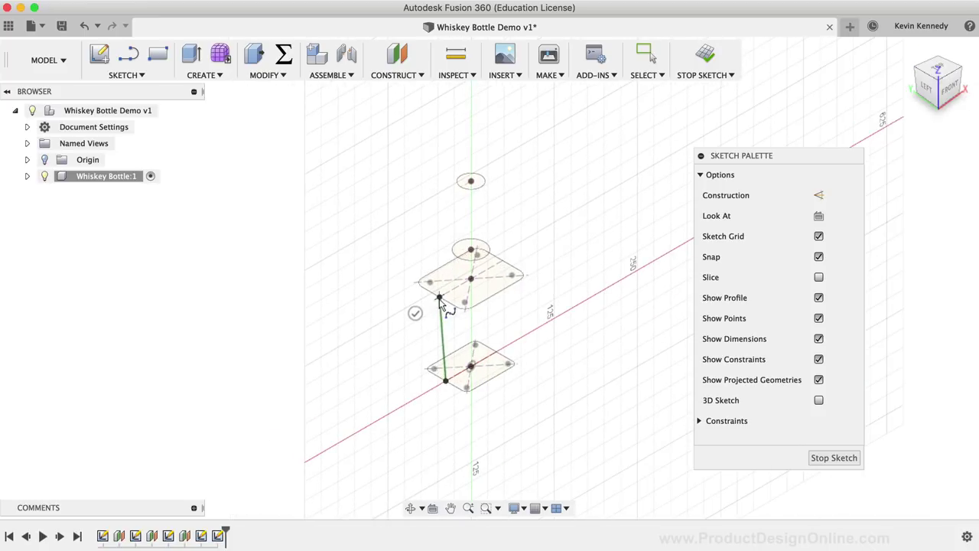
{"action": "left_click_drag", "start_coordinate": [439, 298], "coordinate": [947, 89]}
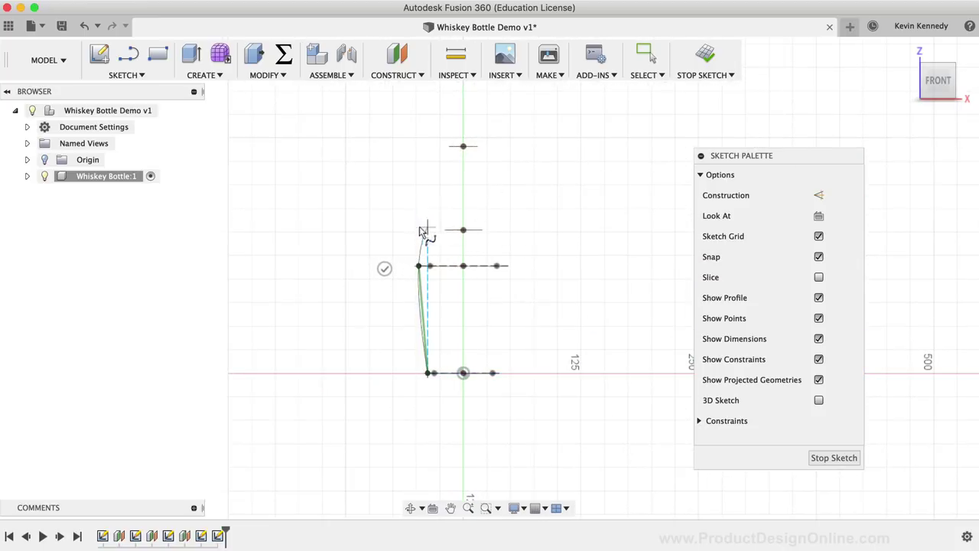
{"action": "mouse_move", "coordinate": [419, 231]}
{"action": "left_mouse_down"}
{"action": "mouse_move", "coordinate": [424, 246]}
{"action": "mouse_move", "coordinate": [435, 200]}
{"action": "mouse_move", "coordinate": [432, 236]}
{"action": "left_mouse_up"}
{"action": "scroll", "coordinate": [433, 199], "scroll_direction": "up", "scroll_amount": 2}
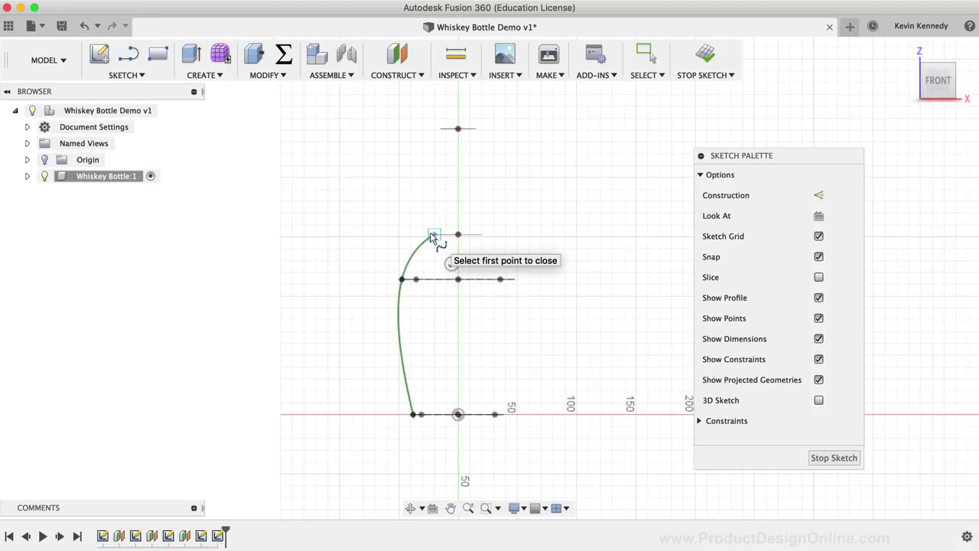
{"action": "key", "text": "Return"}
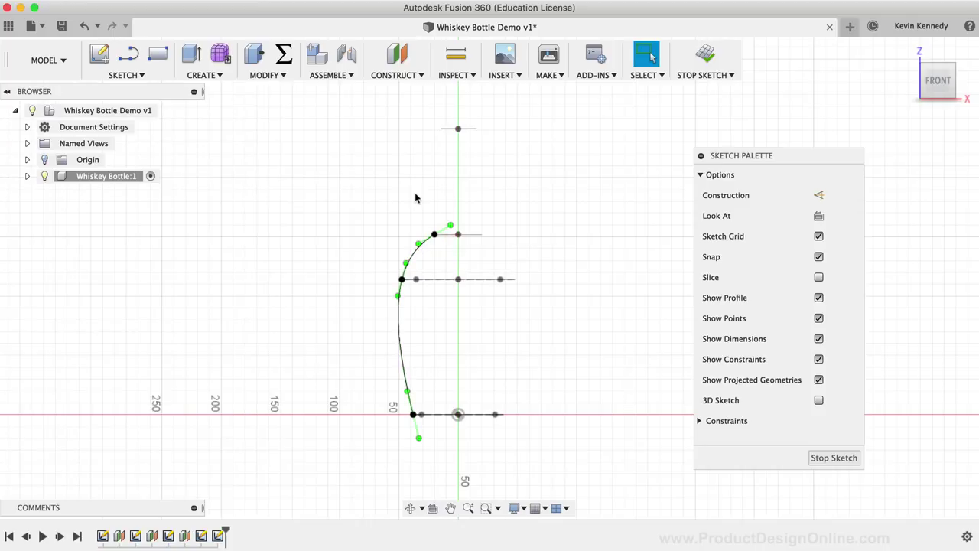
Reshape the spline by adjusting the tangent handle at the upper rectangle's point so the lower stretch curves inward.
{"action": "scroll", "coordinate": [415, 198], "scroll_direction": "up", "scroll_amount": 2}
{"action": "scroll", "coordinate": [430, 257], "scroll_direction": "up", "scroll_amount": 3}
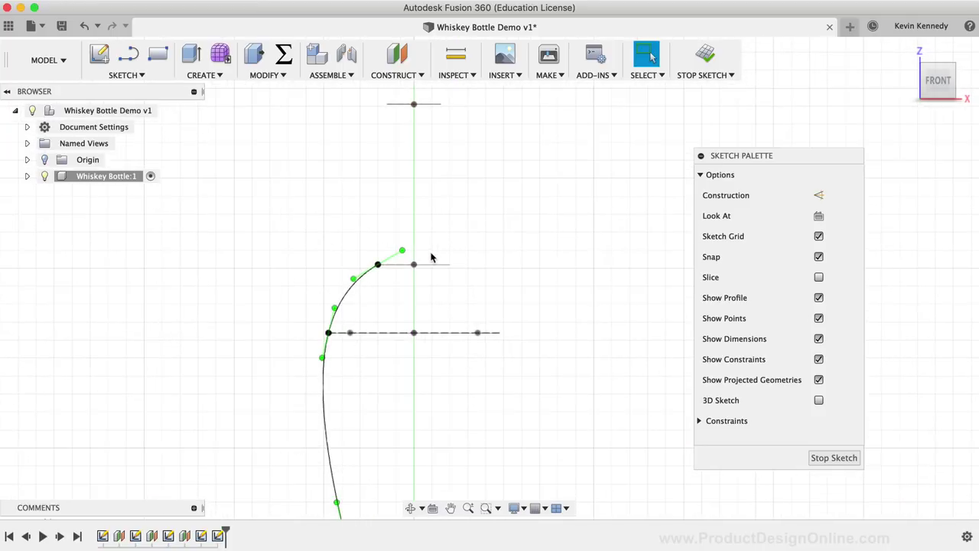
{"action": "scroll", "coordinate": [431, 258], "scroll_direction": "down", "scroll_amount": 3}
{"action": "left_click_drag", "start_coordinate": [414, 289], "coordinate": [407, 287]}
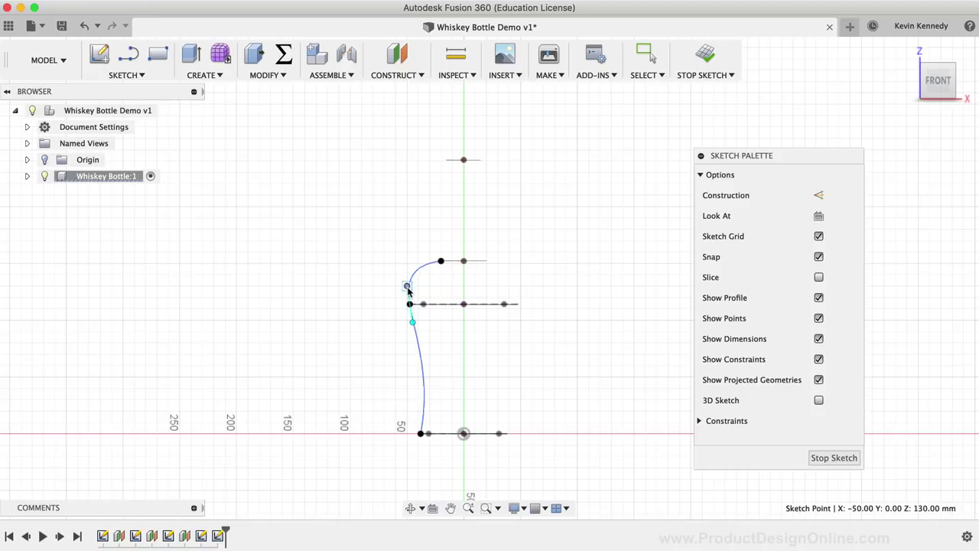
{"action": "key", "text": "Escape"}
{"action": "left_click_drag", "start_coordinate": [411, 324], "coordinate": [412, 320]}
{"action": "left_click", "coordinate": [411, 322]}
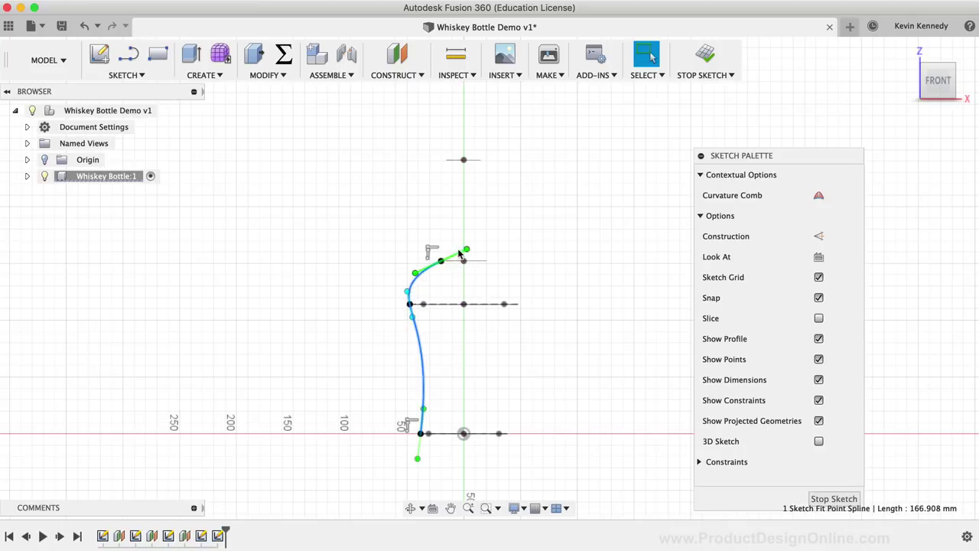
Make the spline's tangent handle vertical at the 40 mm circle and tilt the upper rectangle's handle so the lower body bows outward.
{"action": "left_click_drag", "start_coordinate": [465, 249], "coordinate": [442, 241]}
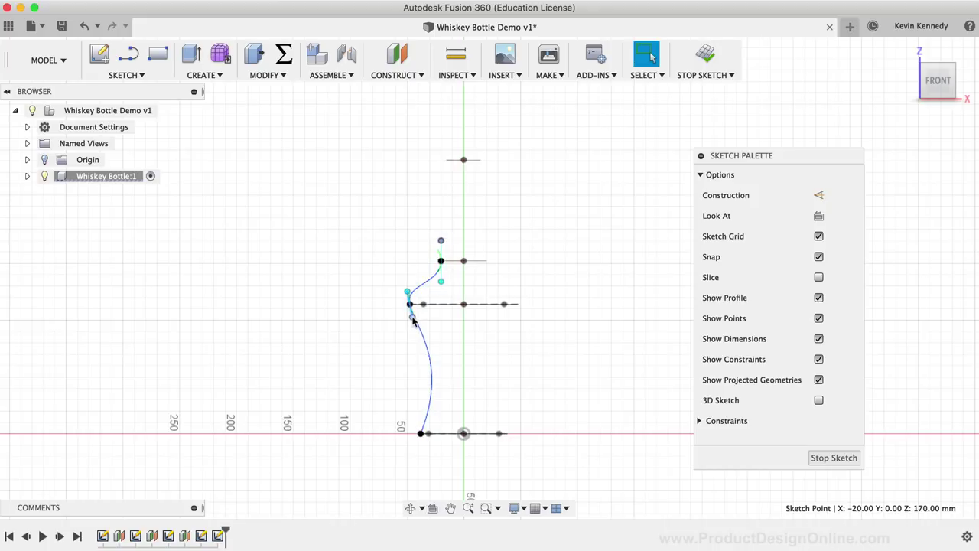
{"action": "mouse_move", "coordinate": [413, 316]}
{"action": "left_mouse_down"}
{"action": "mouse_move", "coordinate": [413, 329]}
{"action": "mouse_move", "coordinate": [406, 323]}
{"action": "left_mouse_up"}
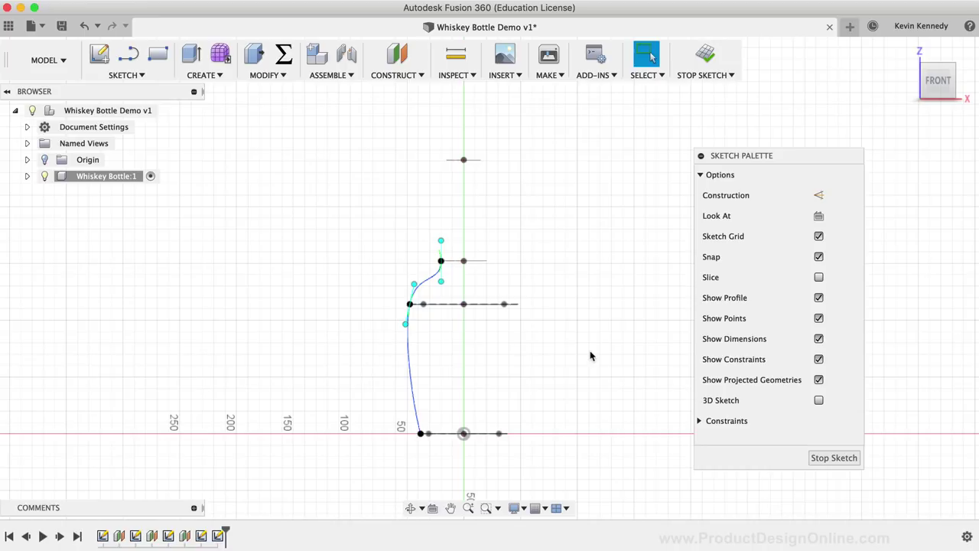
Sketch a straight neck line from the spline's upper end to the left end of the 30 mm circle's construction line.
{"action": "scroll", "coordinate": [545, 270], "scroll_direction": "up", "scroll_amount": 2}
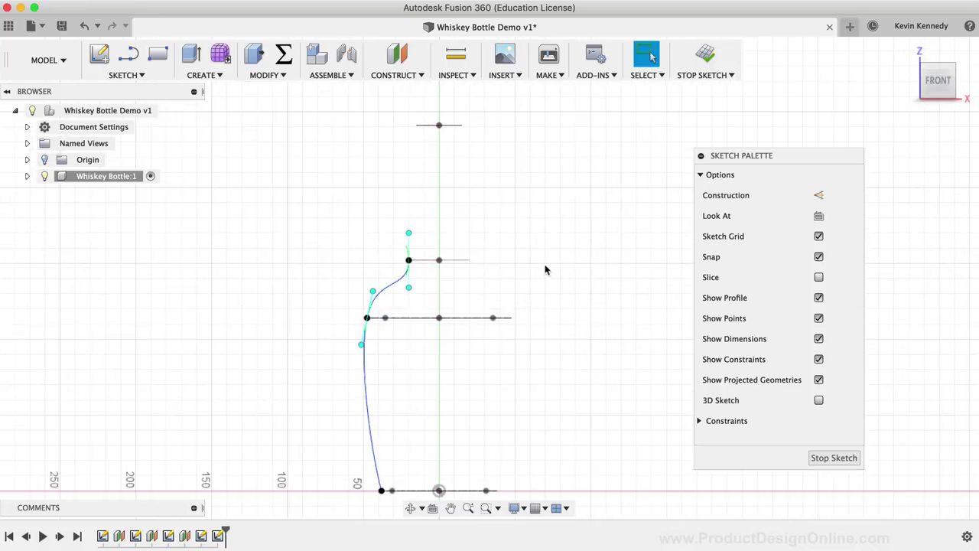
{"action": "key", "text": "l"}
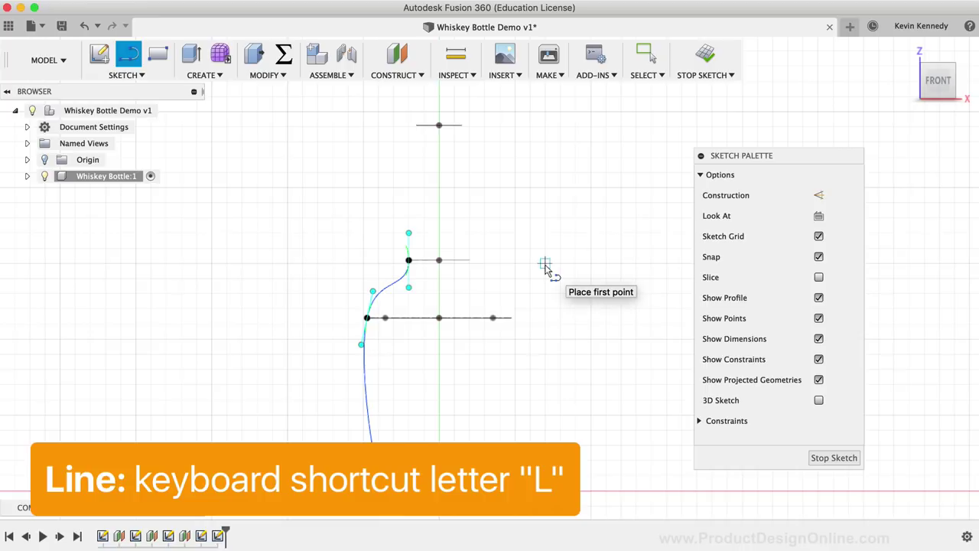
{"action": "left_click", "coordinate": [409, 260]}
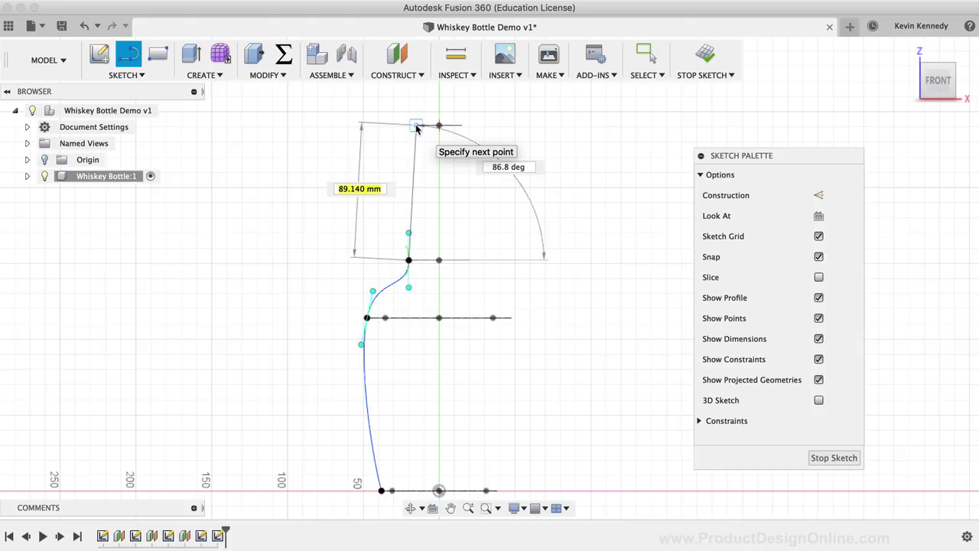
{"action": "left_click", "coordinate": [416, 126]}
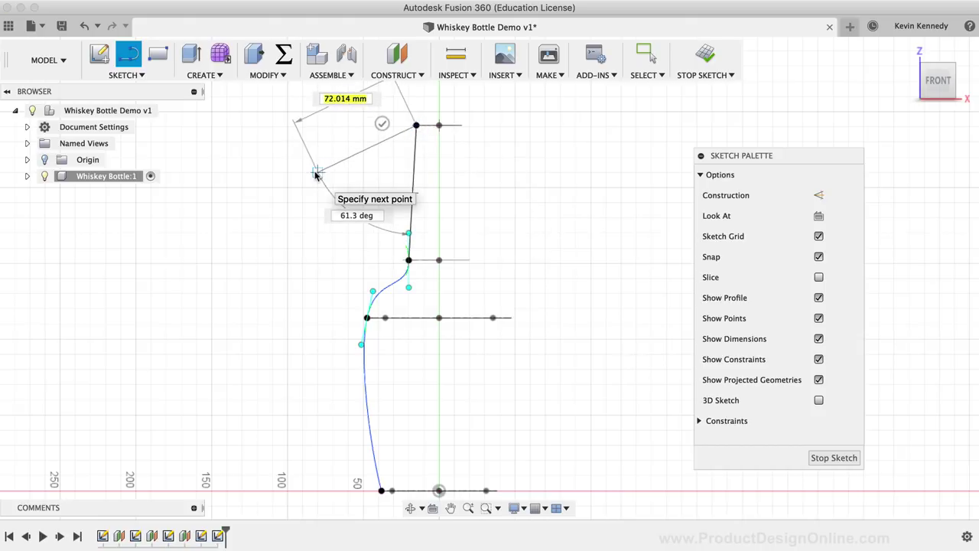
{"action": "key", "text": "Escape"}
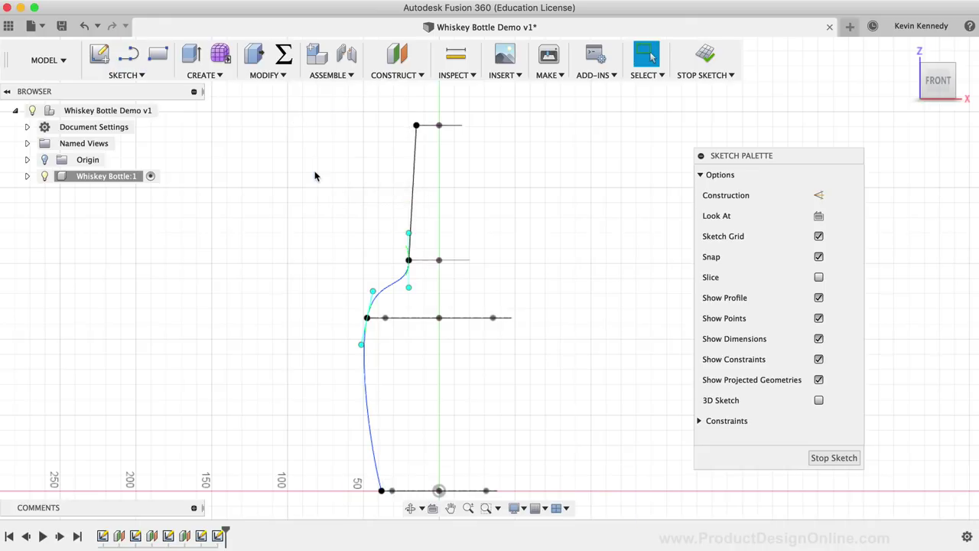
Try tilting the spline's tangent handle at the 40 mm circle inward toward the bottle's centre axis.
{"action": "left_click", "coordinate": [409, 234]}
{"action": "mouse_move", "coordinate": [409, 234]}
{"action": "left_mouse_down"}
{"action": "mouse_move", "coordinate": [441, 236]}
{"action": "mouse_move", "coordinate": [425, 237]}
{"action": "left_mouse_up"}
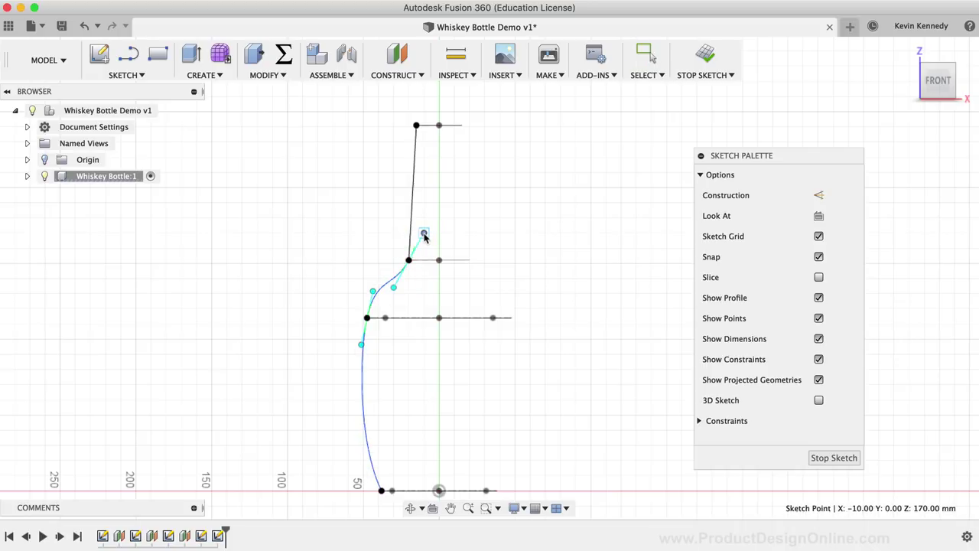
{"action": "key", "text": "Escape"}
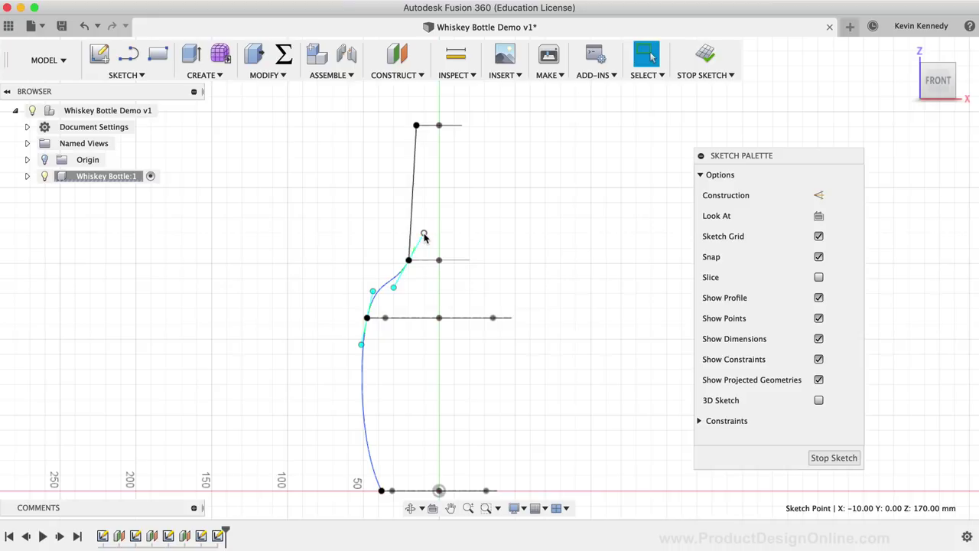
Align the spline's tangent handle at the 40 mm circle with the straight neck line for a smooth transition.
{"action": "scroll", "coordinate": [425, 237], "scroll_direction": "up", "scroll_amount": 5}
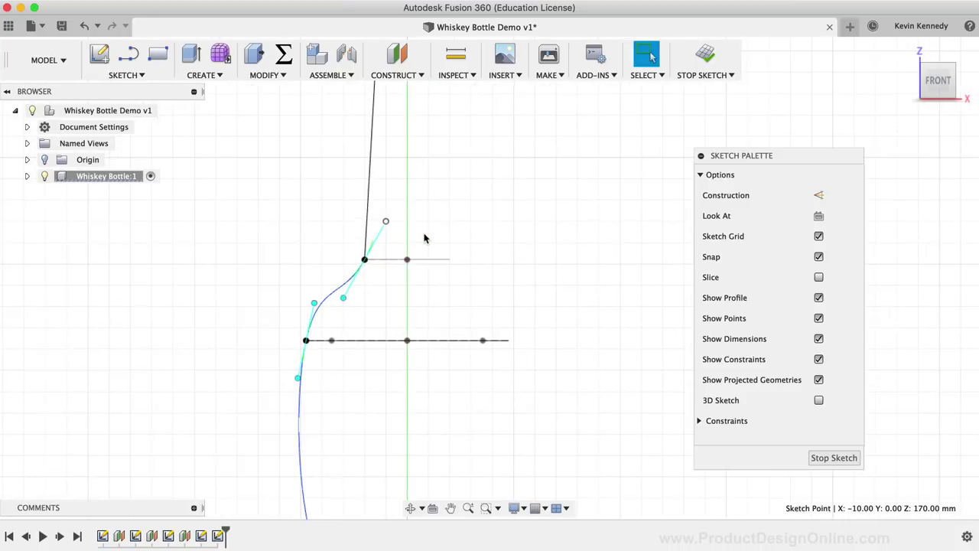
{"action": "scroll", "coordinate": [425, 238], "scroll_direction": "up", "scroll_amount": 4}
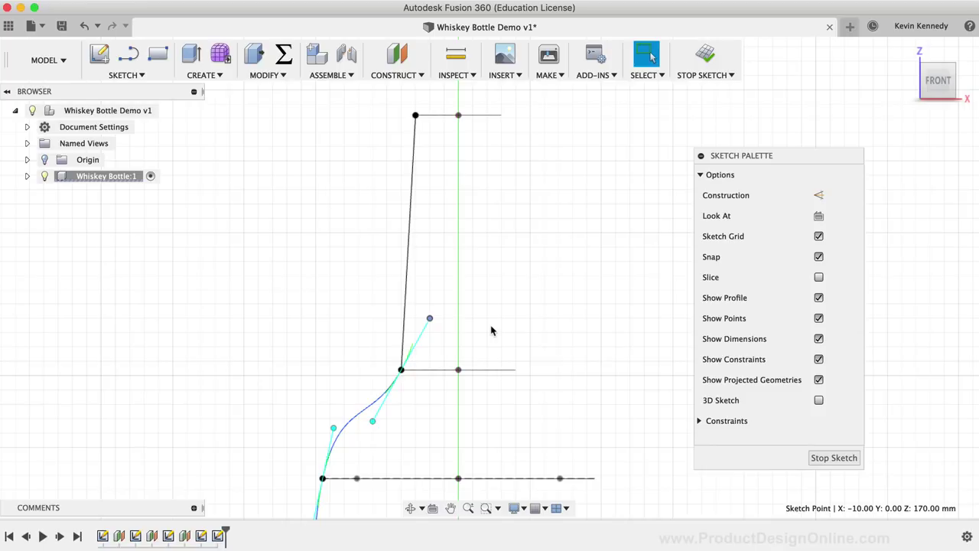
{"action": "left_click", "coordinate": [350, 425]}
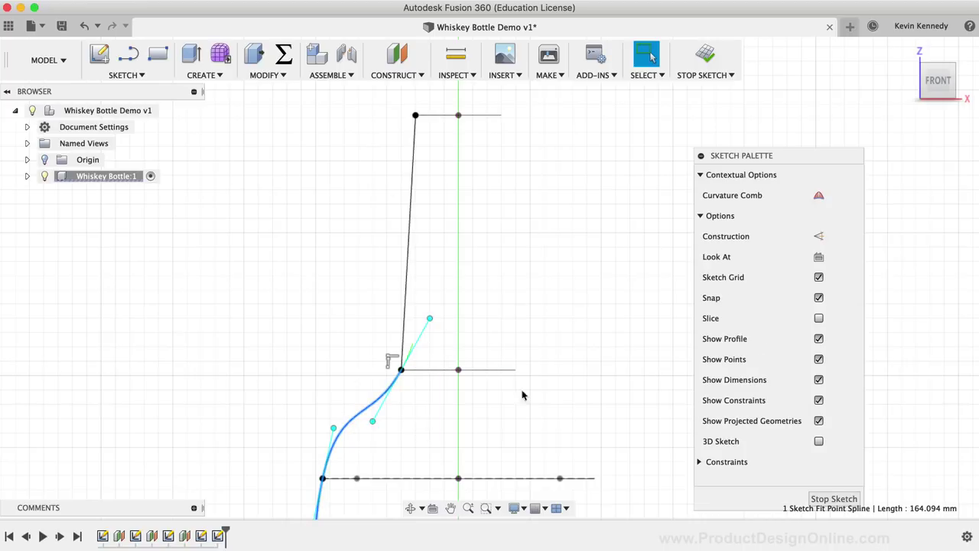
{"action": "left_click", "coordinate": [430, 320]}
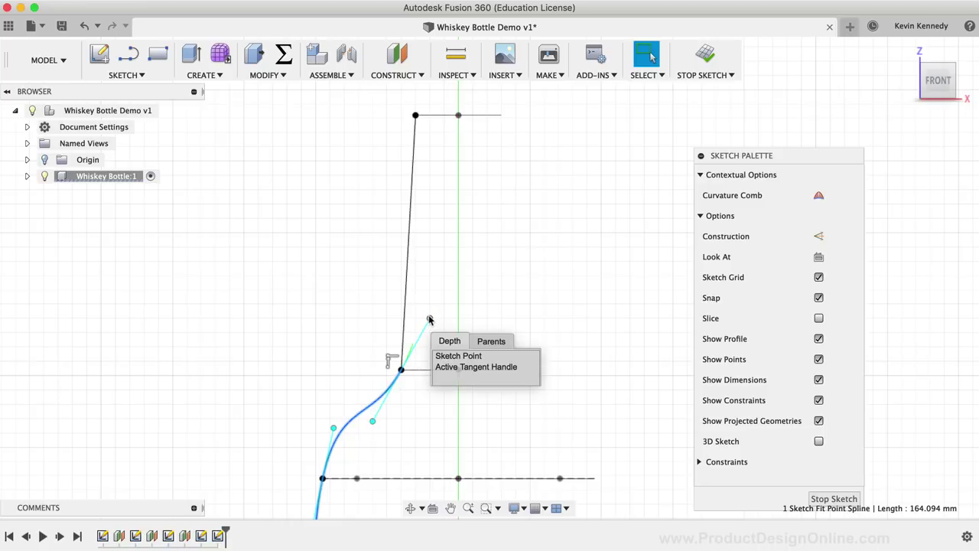
{"action": "left_click", "coordinate": [441, 289]}
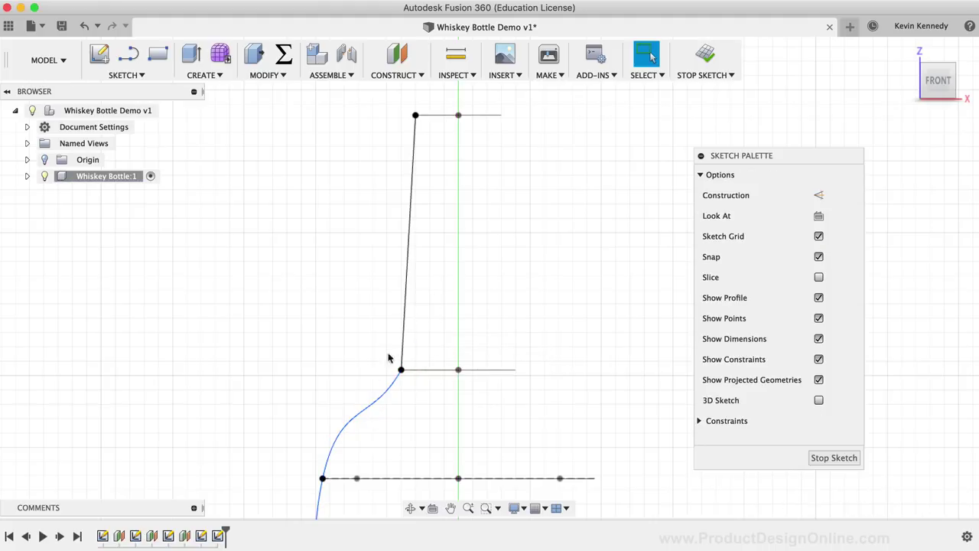
{"action": "left_click", "coordinate": [379, 399]}
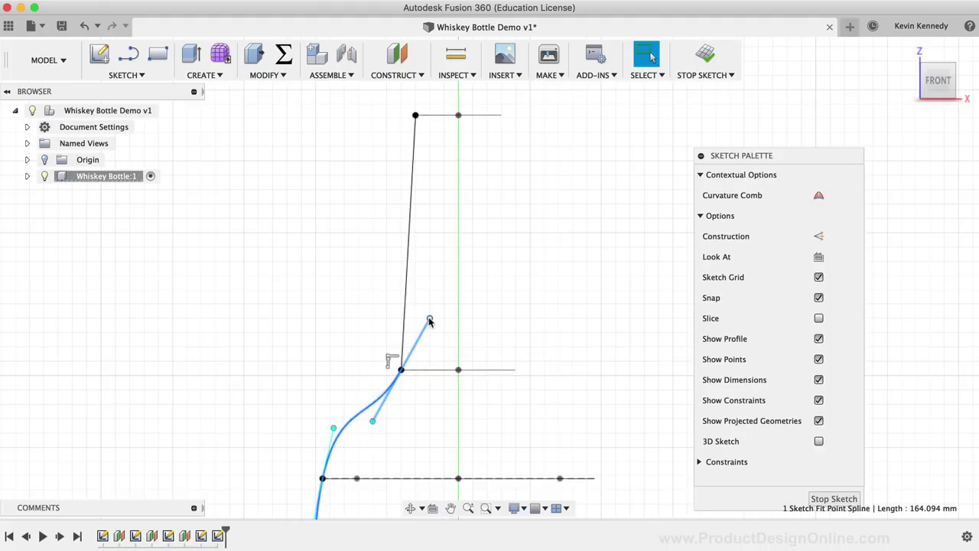
{"action": "mouse_move", "coordinate": [429, 321]}
{"action": "left_mouse_down"}
{"action": "mouse_move", "coordinate": [401, 314]}
{"action": "mouse_move", "coordinate": [421, 327]}
{"action": "mouse_move", "coordinate": [406, 325]}
{"action": "left_mouse_up"}
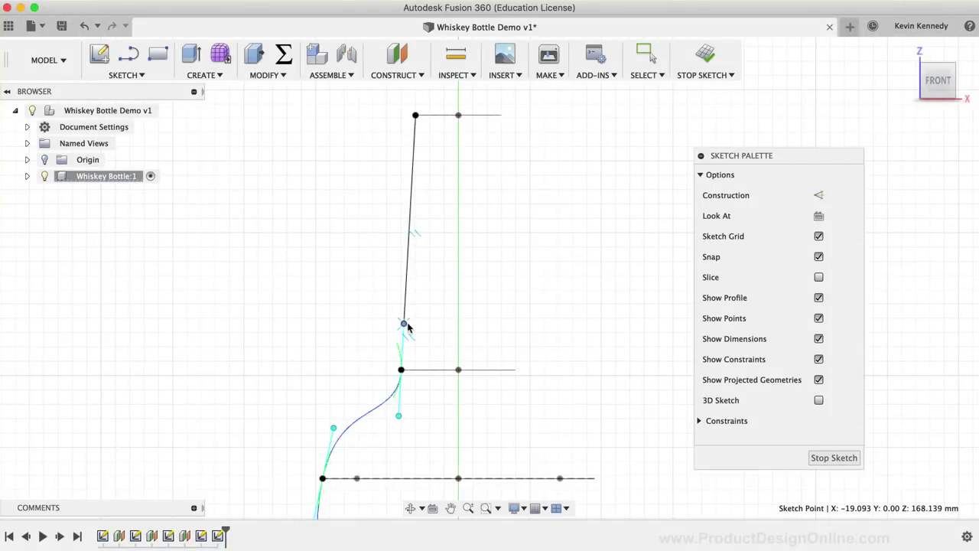
{"action": "mouse_move", "coordinate": [408, 327]}
{"action": "left_mouse_down"}
{"action": "mouse_move", "coordinate": [402, 339]}
{"action": "mouse_move", "coordinate": [400, 278]}
{"action": "mouse_move", "coordinate": [407, 328]}
{"action": "left_mouse_up"}
Draw a vertical construction line from the origin up to the centre of the 30 mm circle.
{"action": "scroll", "coordinate": [437, 310], "scroll_direction": "down", "scroll_amount": 3}
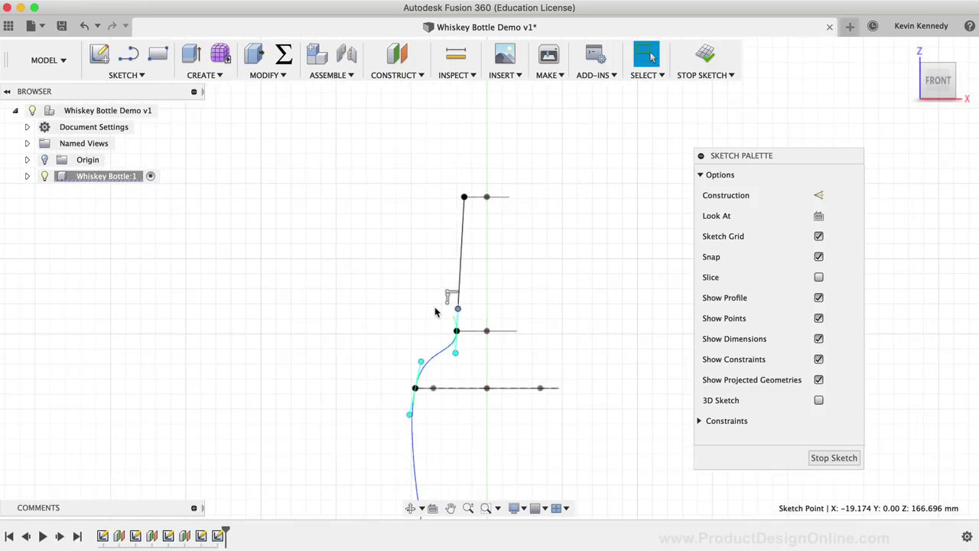
{"action": "scroll", "coordinate": [434, 311], "scroll_direction": "down", "scroll_amount": 4}
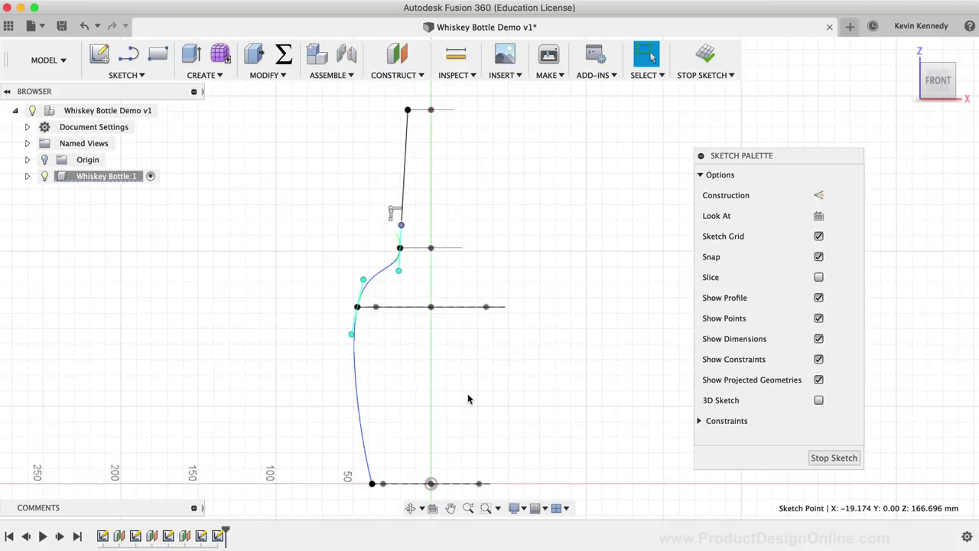
{"action": "left_click", "coordinate": [128, 54]}
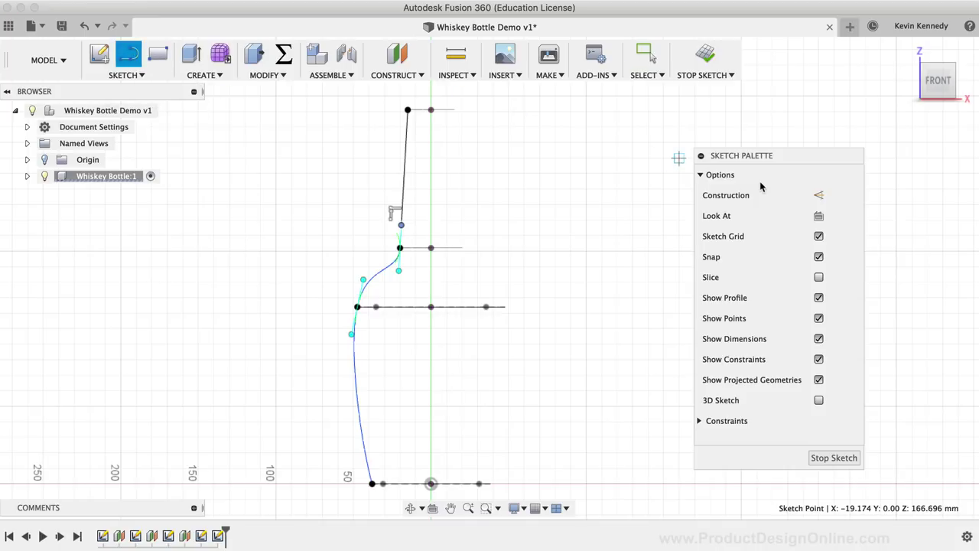
{"action": "left_click", "coordinate": [818, 198]}
{"action": "left_click", "coordinate": [431, 483]}
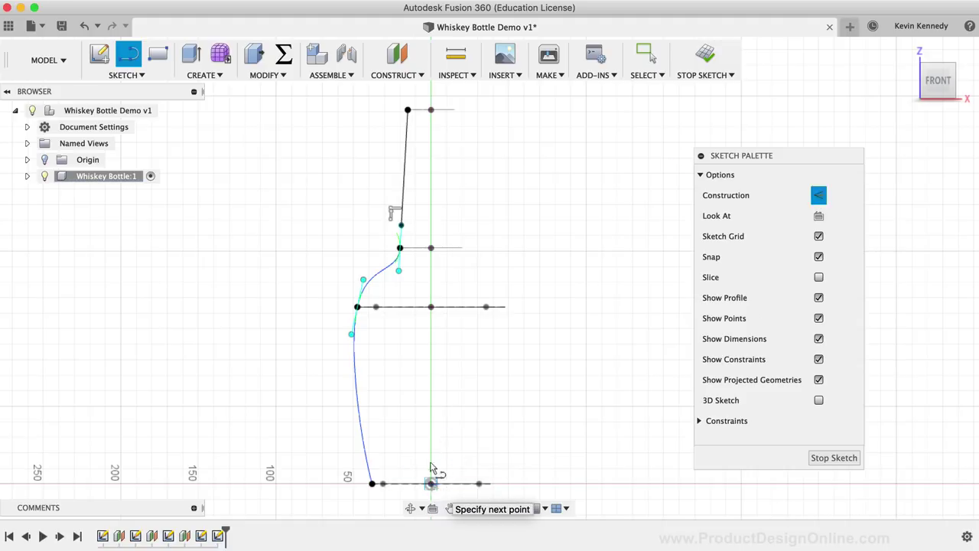
{"action": "double_click", "coordinate": [432, 110]}
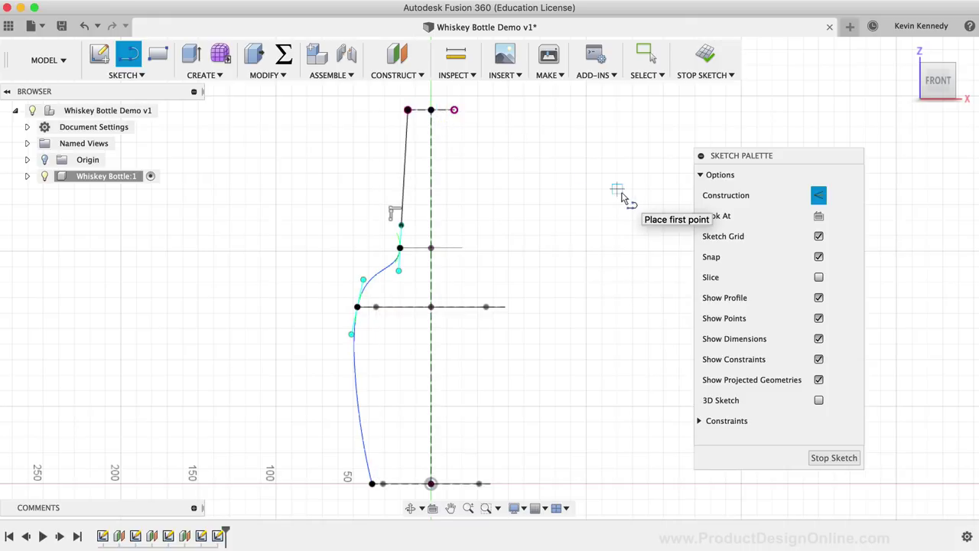
Mirror the spline and the neck line about the vertical centre construction line.
{"action": "left_click", "coordinate": [125, 75]}
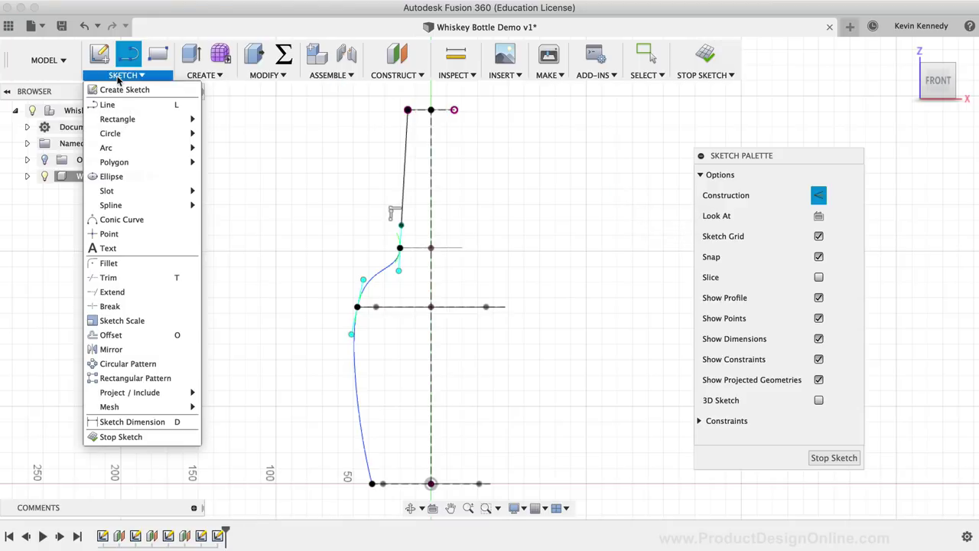
{"action": "left_click", "coordinate": [163, 350]}
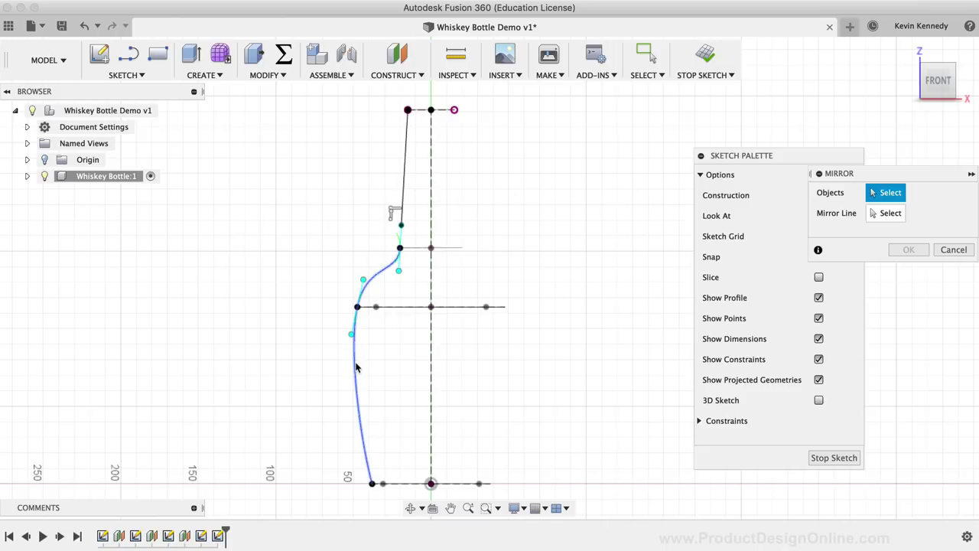
{"action": "left_click", "coordinate": [352, 349]}
{"action": "left_click", "coordinate": [407, 155]}
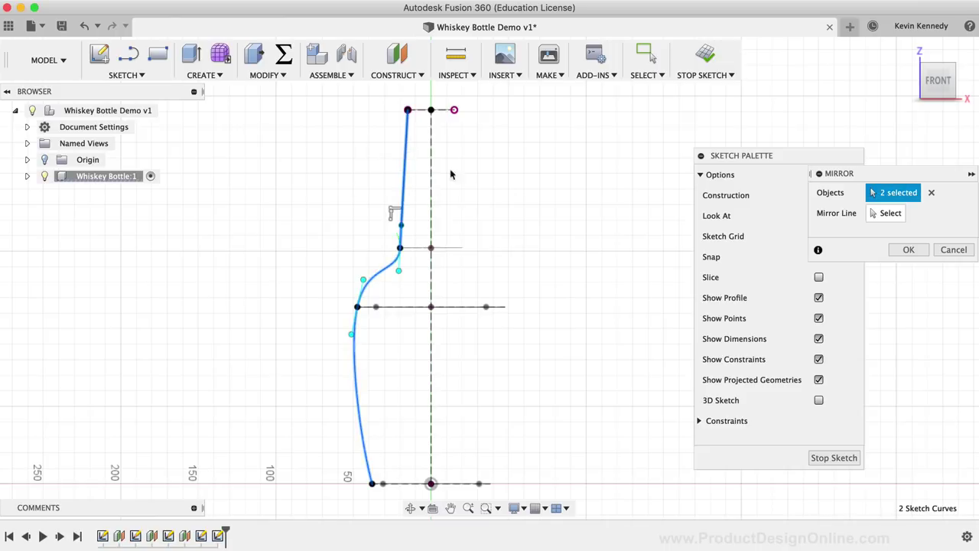
{"action": "mouse_move", "coordinate": [851, 175]}
{"action": "left_mouse_down"}
{"action": "mouse_move", "coordinate": [574, 220]}
{"action": "mouse_move", "coordinate": [583, 202]}
{"action": "mouse_move", "coordinate": [633, 227]}
{"action": "left_mouse_up"}
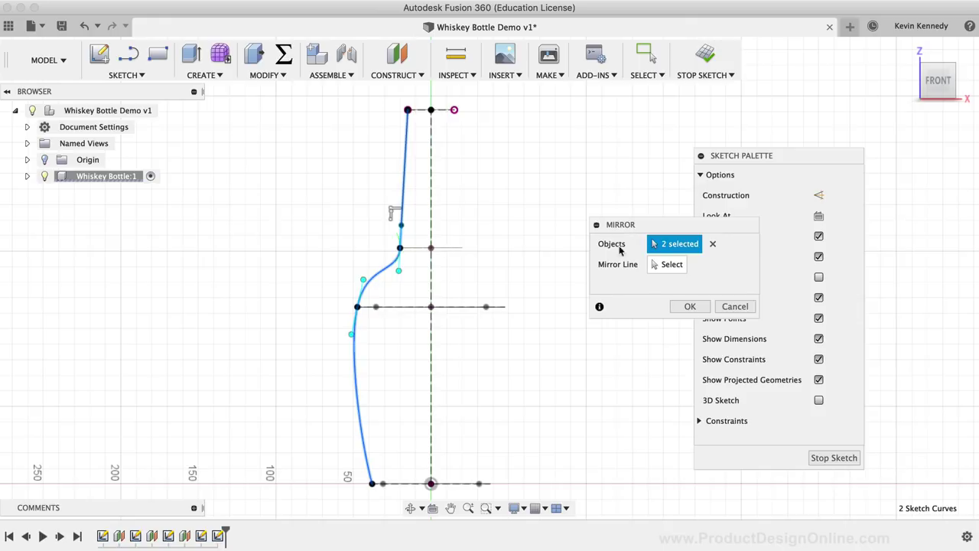
{"action": "left_click", "coordinate": [659, 268]}
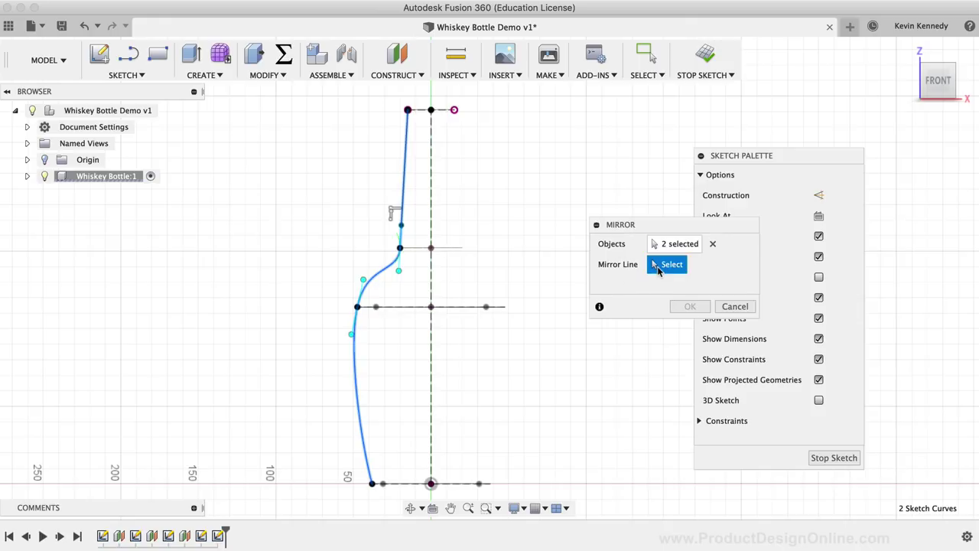
{"action": "left_click", "coordinate": [430, 387]}
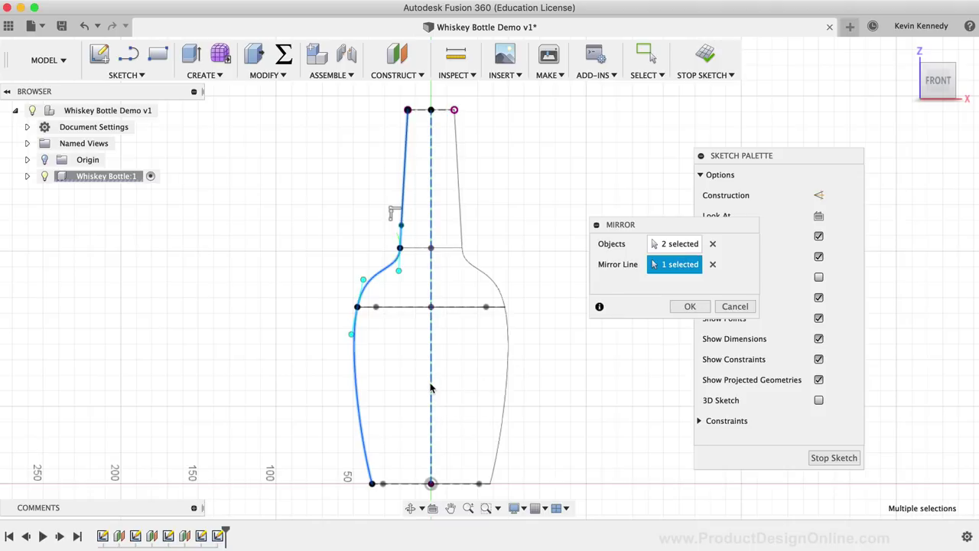
{"action": "left_click", "coordinate": [677, 306]}
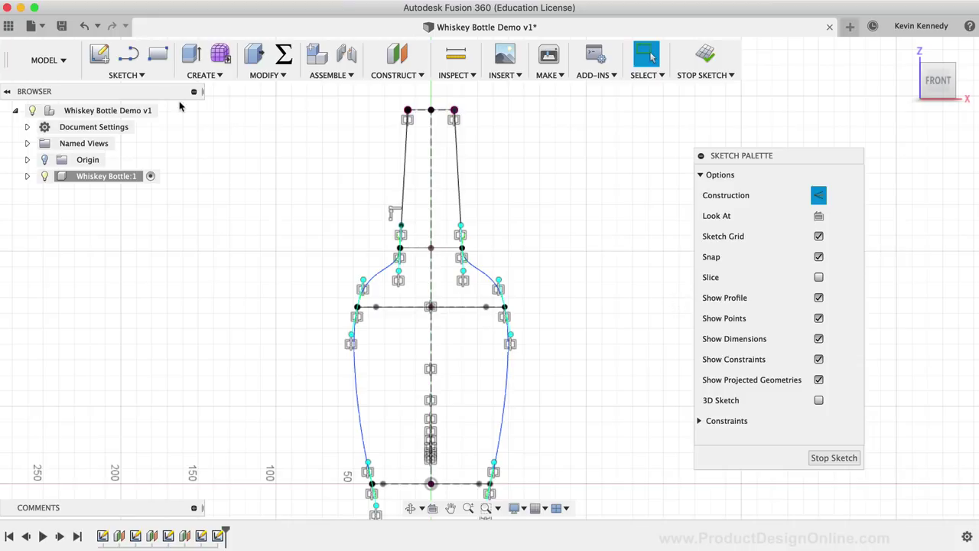
Start a new-body loft through the base rectangle, upper rectangle, 40 mm circle and 30 mm circle, in that order.
{"action": "left_click", "coordinate": [203, 76]}
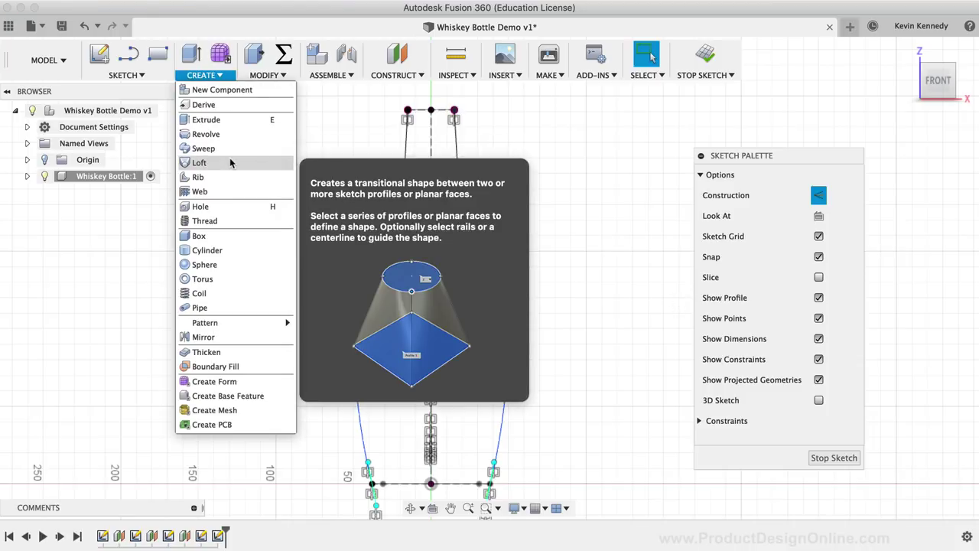
{"action": "left_click", "coordinate": [230, 161]}
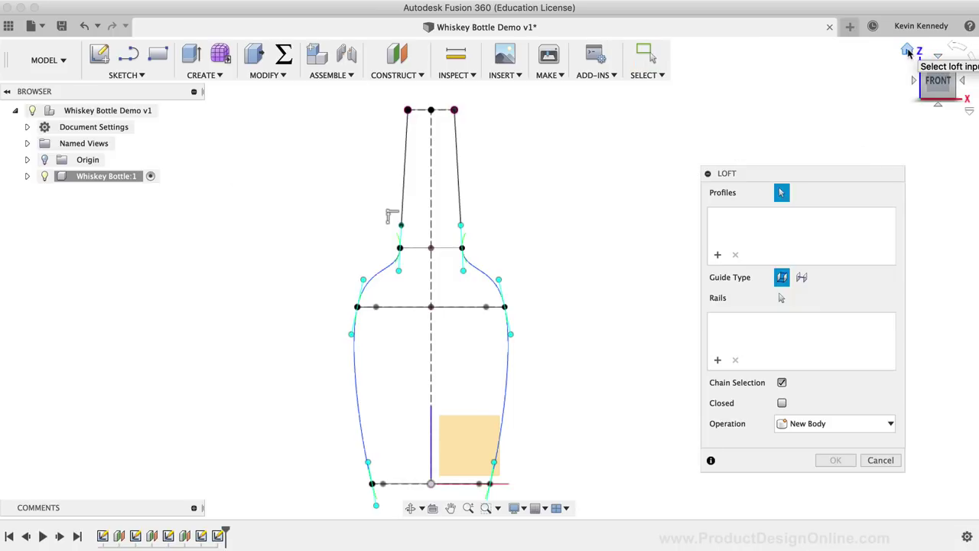
{"action": "left_click", "coordinate": [908, 50]}
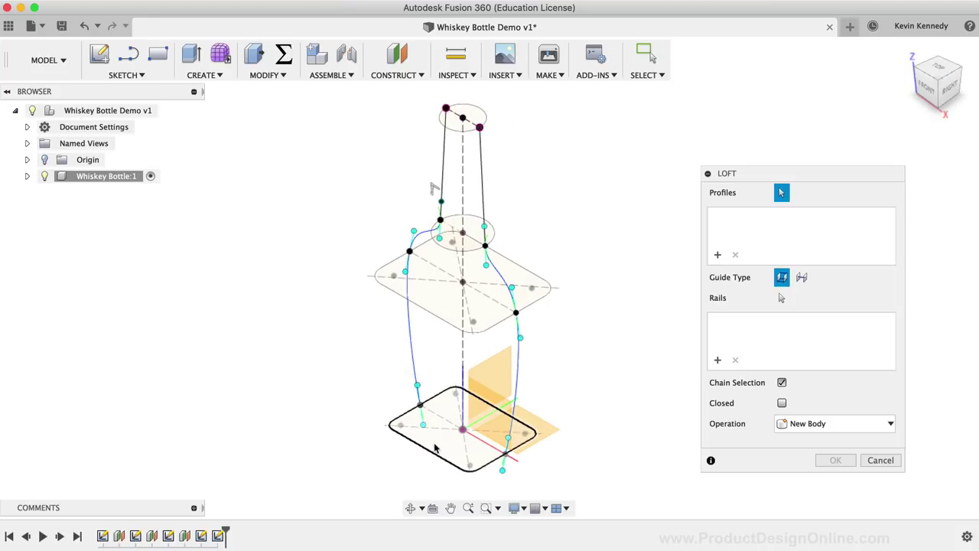
{"action": "left_click", "coordinate": [434, 447]}
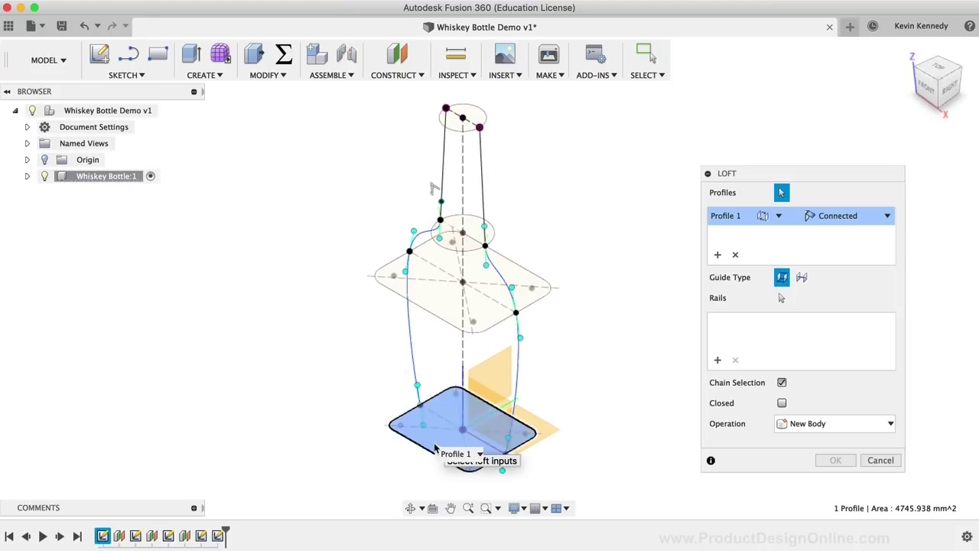
{"action": "left_click", "coordinate": [435, 312]}
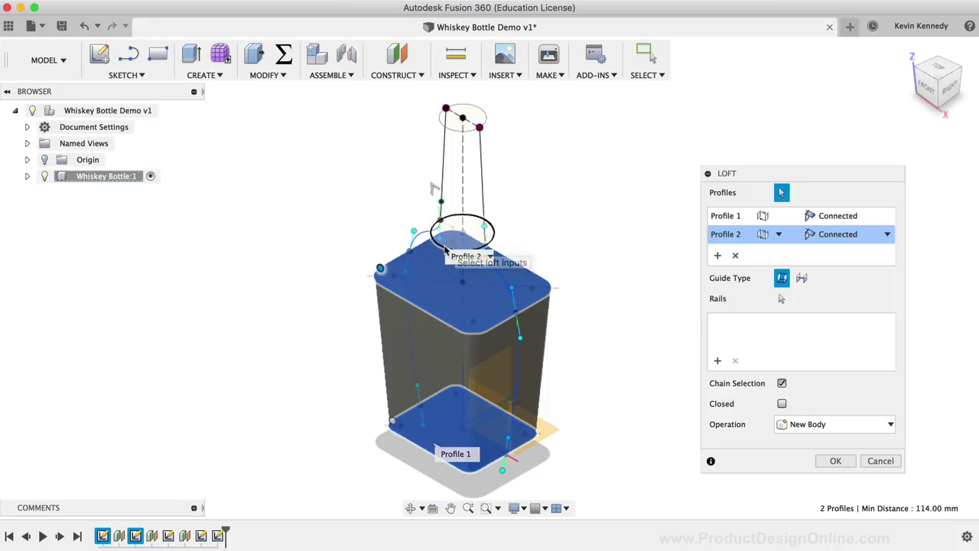
{"action": "left_click", "coordinate": [446, 249]}
{"action": "left_click", "coordinate": [453, 127]}
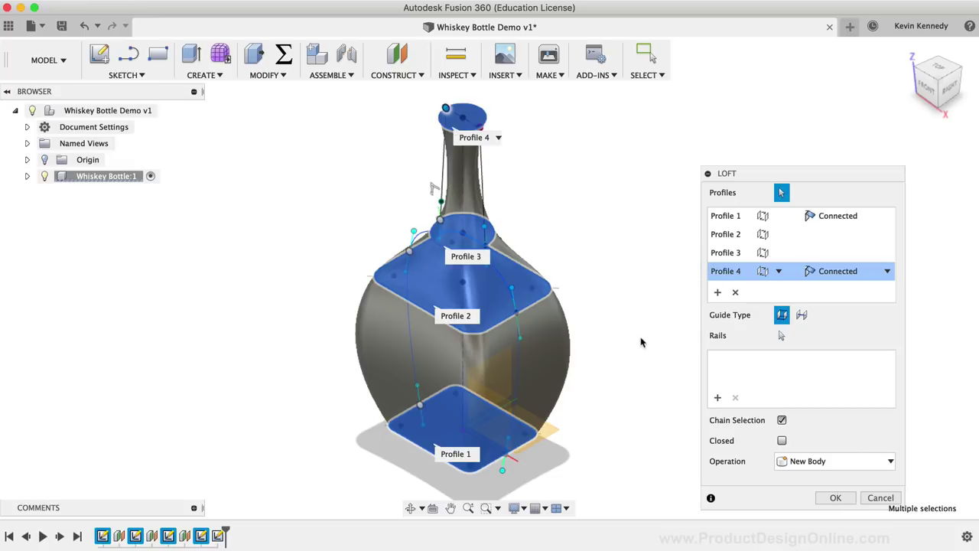
Guide the loft with the original and mirrored side curves as two rails and create the bottle body.
{"action": "left_click", "coordinate": [718, 398]}
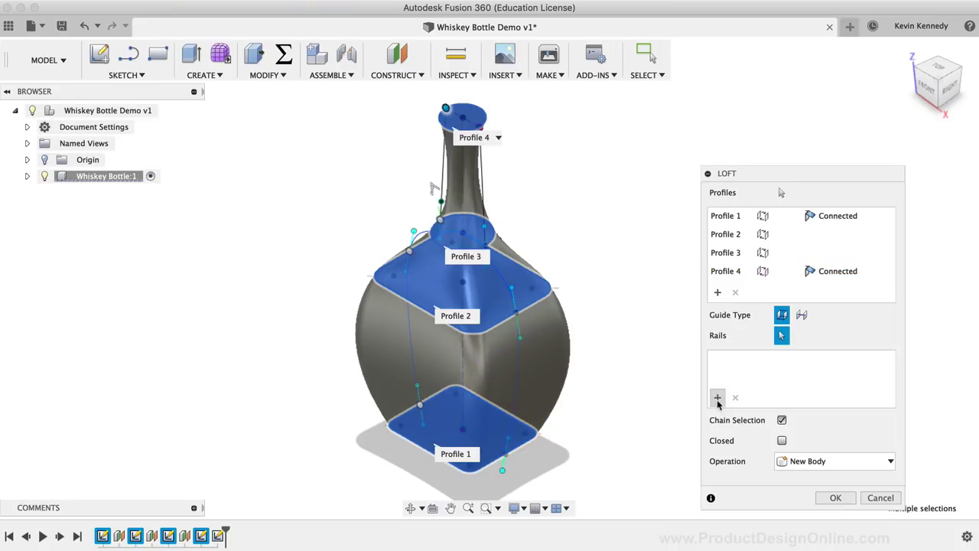
{"action": "left_click", "coordinate": [407, 313]}
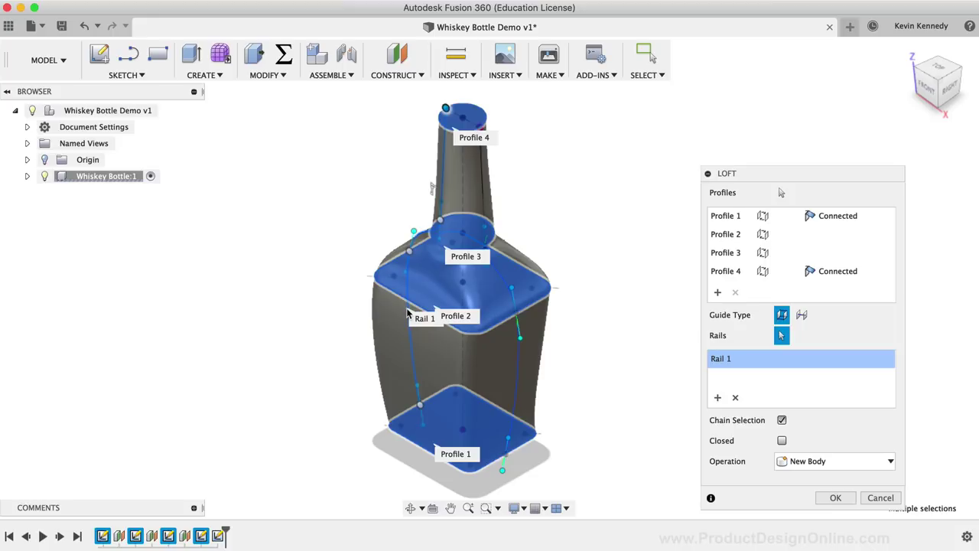
{"action": "left_click", "coordinate": [518, 387]}
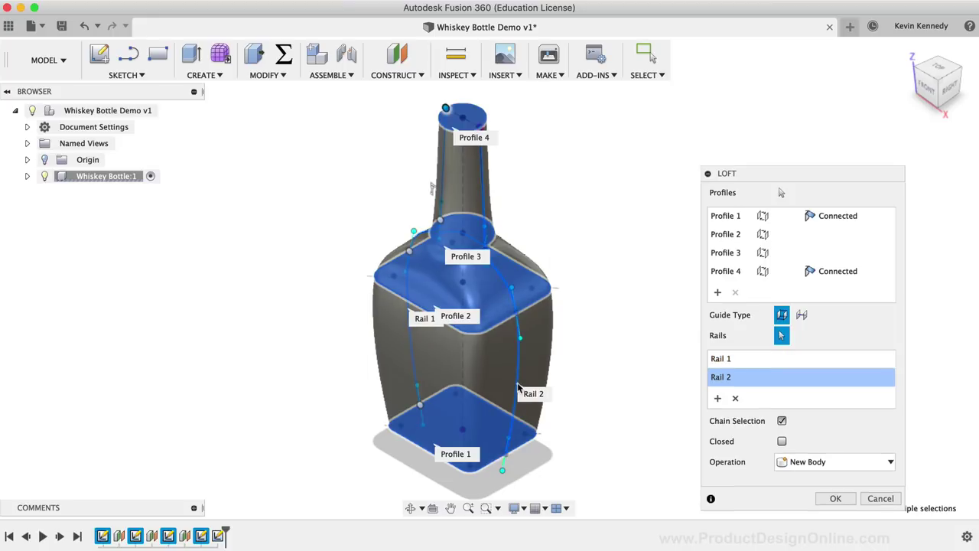
{"action": "left_click", "coordinate": [927, 89]}
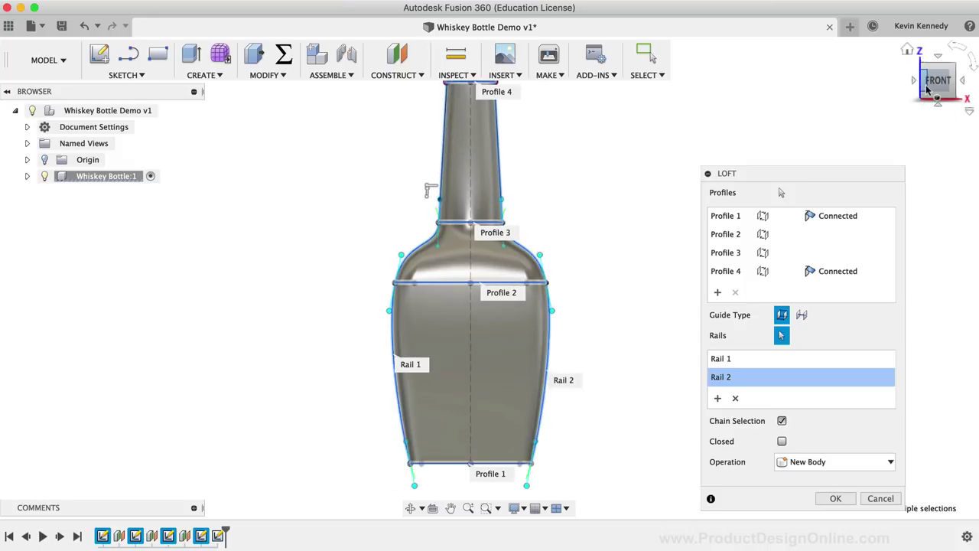
{"action": "middle_click_drag", "start_coordinate": [488, 276], "coordinate": [505, 295], "text": "shift"}
{"action": "middle_click_drag", "start_coordinate": [781, 192], "coordinate": [781, 192], "text": "shift"}
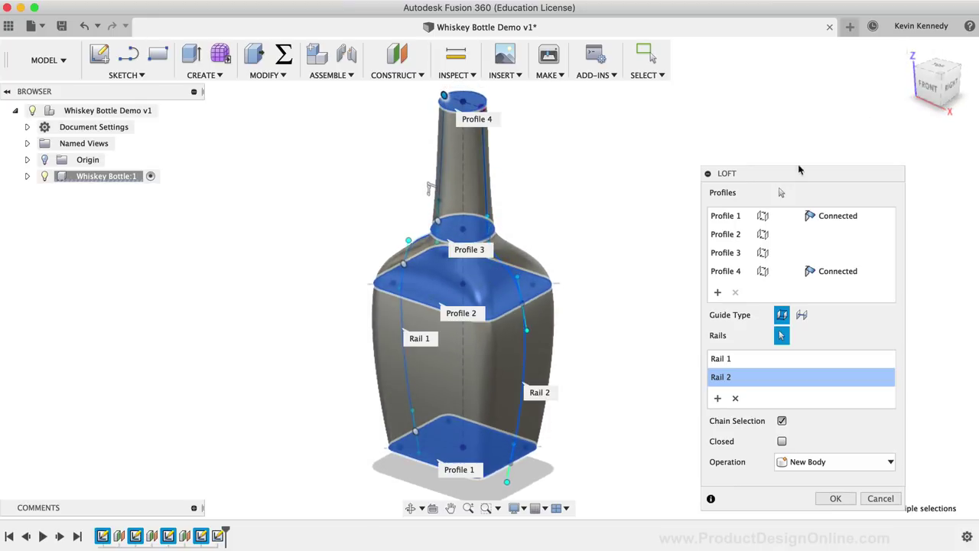
{"action": "left_click", "coordinate": [838, 498]}
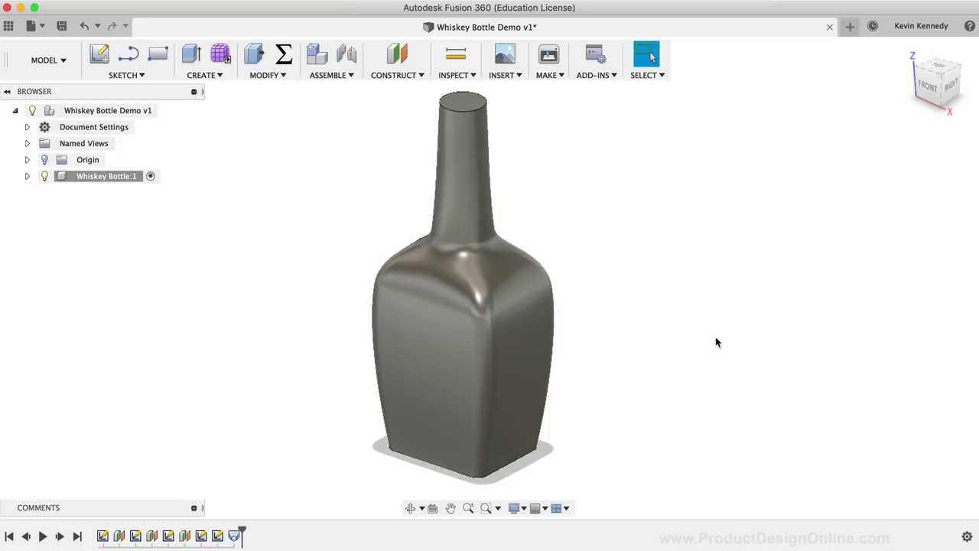
Fillet the bottom edge loop of the bottle with a 5 mm constant radius.
{"action": "left_click", "coordinate": [929, 89]}
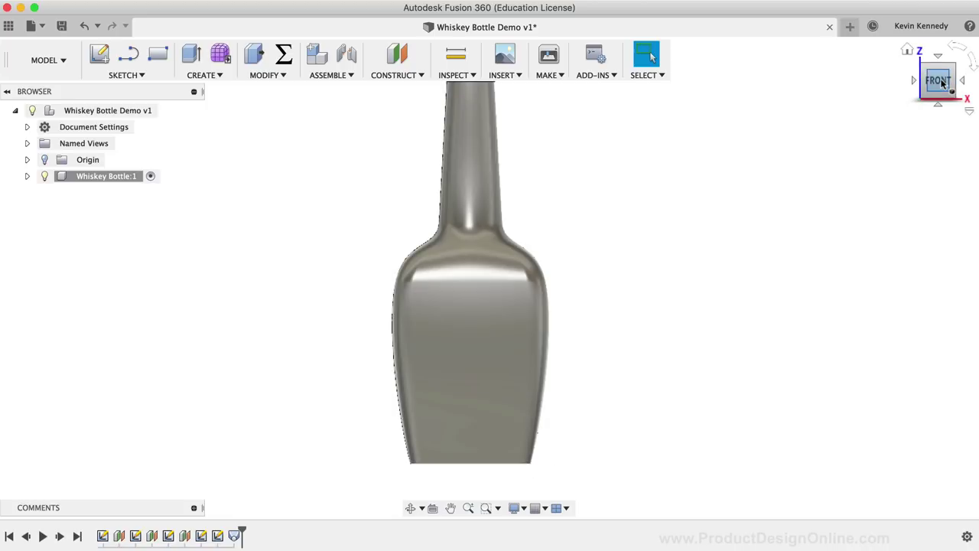
{"action": "left_click_drag", "start_coordinate": [934, 73], "coordinate": [915, 88]}
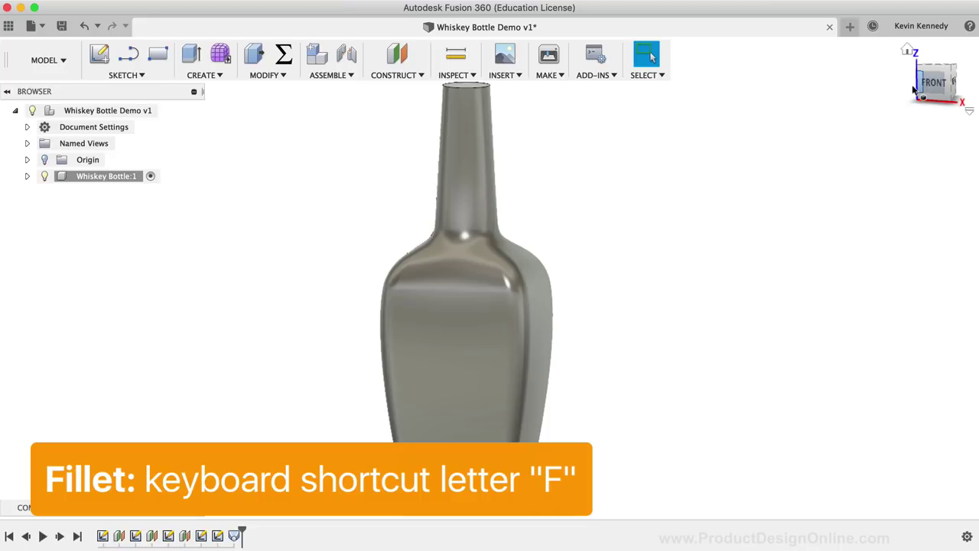
{"action": "key", "text": "f"}
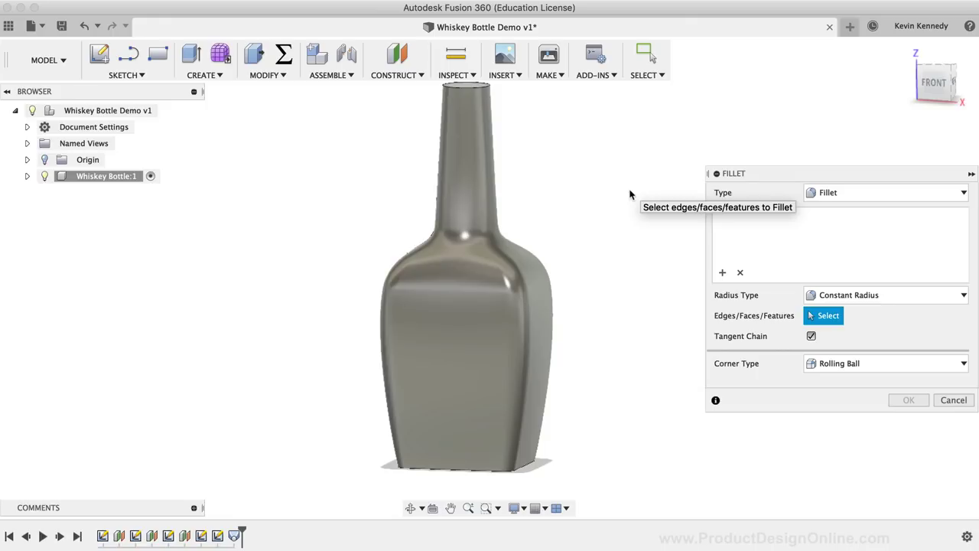
{"action": "left_click", "coordinate": [482, 474]}
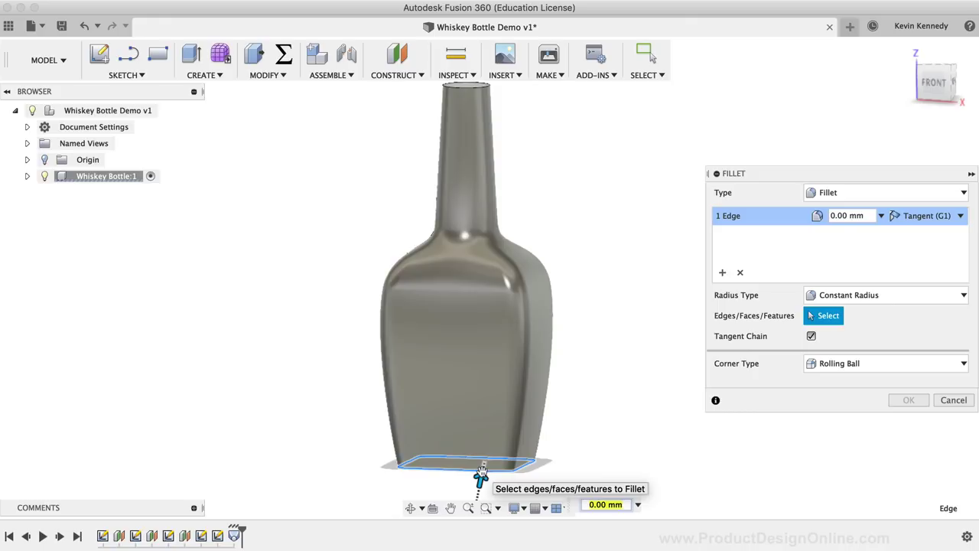
{"action": "type", "text": "5"}
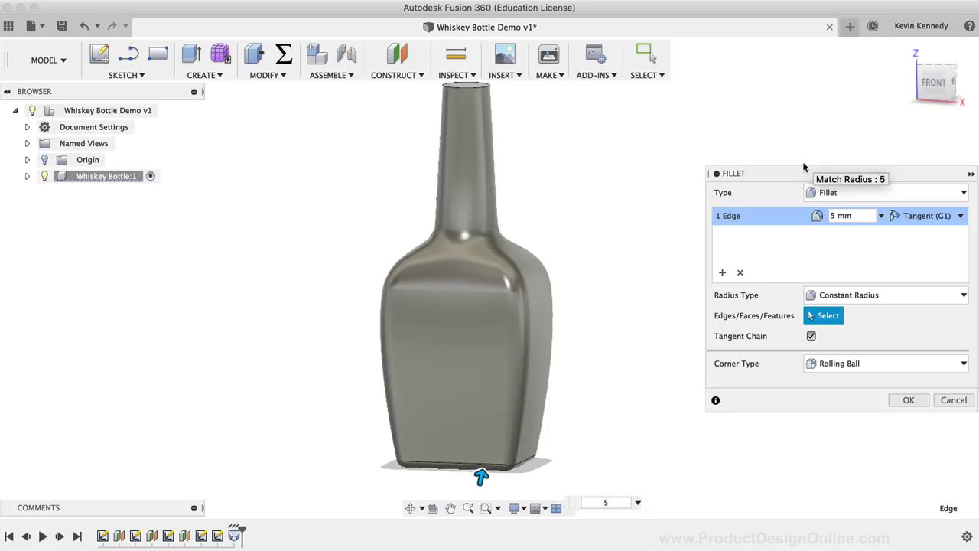
{"action": "left_click", "coordinate": [920, 404]}
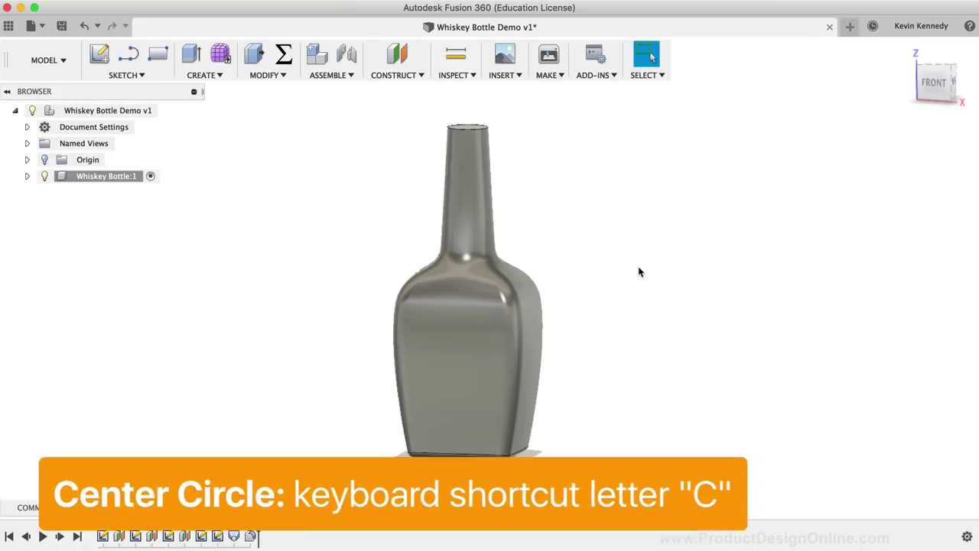
Sketch a 27 mm diameter centre circle on the top face of the neck, centred on the origin.
{"action": "key", "text": "c"}
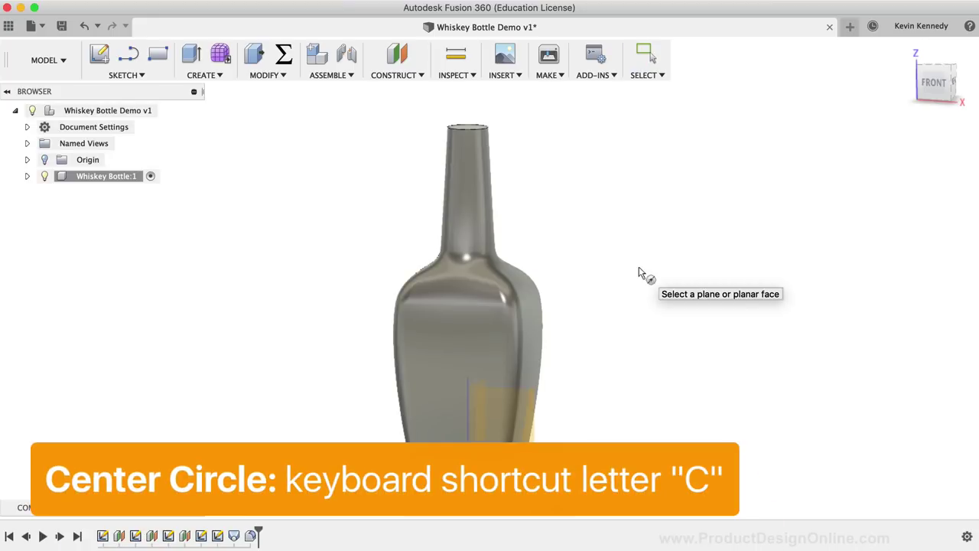
{"action": "left_click", "coordinate": [925, 89]}
{"action": "middle_click_drag", "start_coordinate": [543, 125], "coordinate": [467, 158], "text": "shift"}
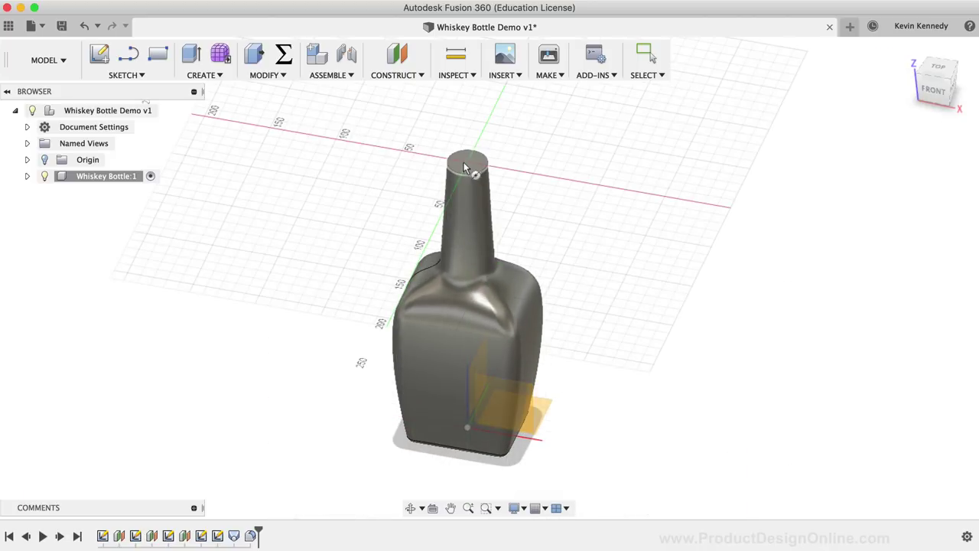
{"action": "left_click", "coordinate": [467, 167]}
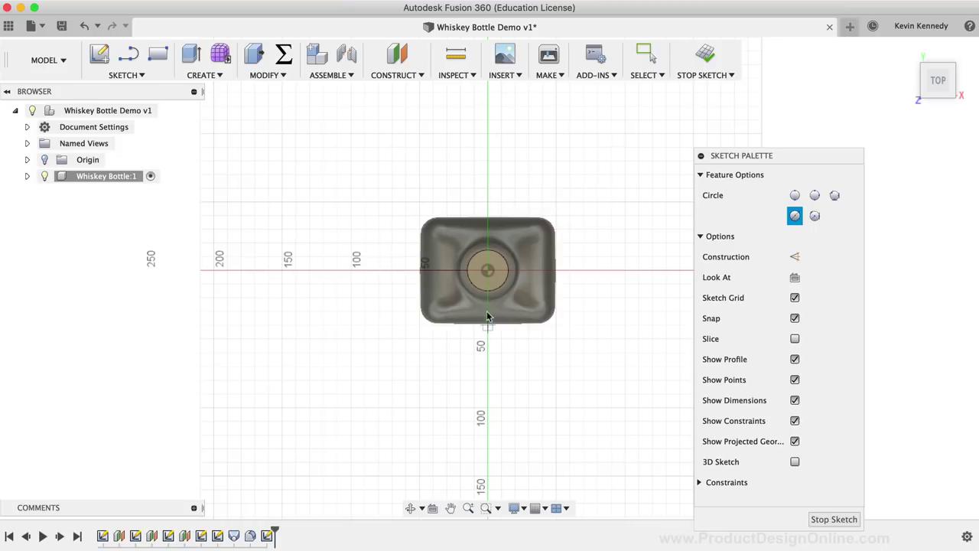
{"action": "left_click", "coordinate": [489, 272]}
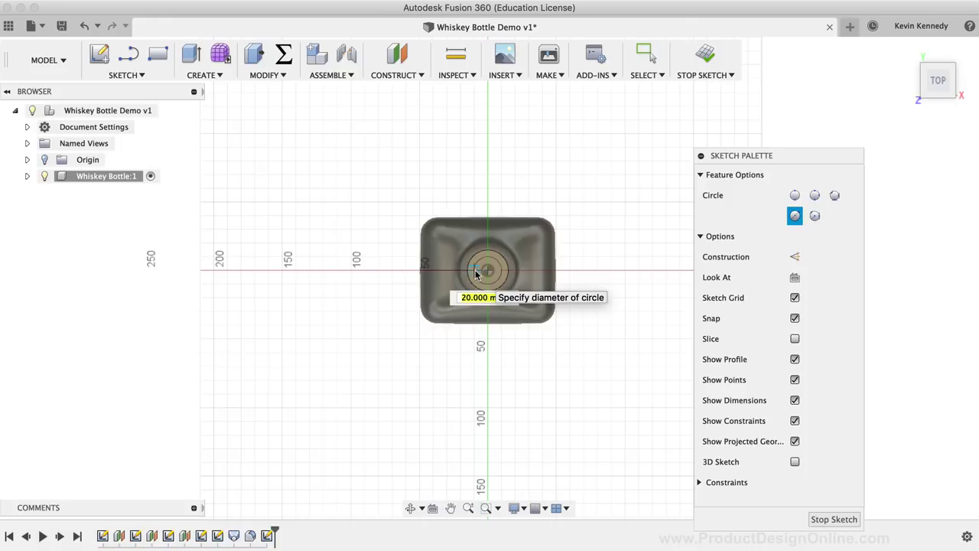
{"action": "type", "text": "27"}
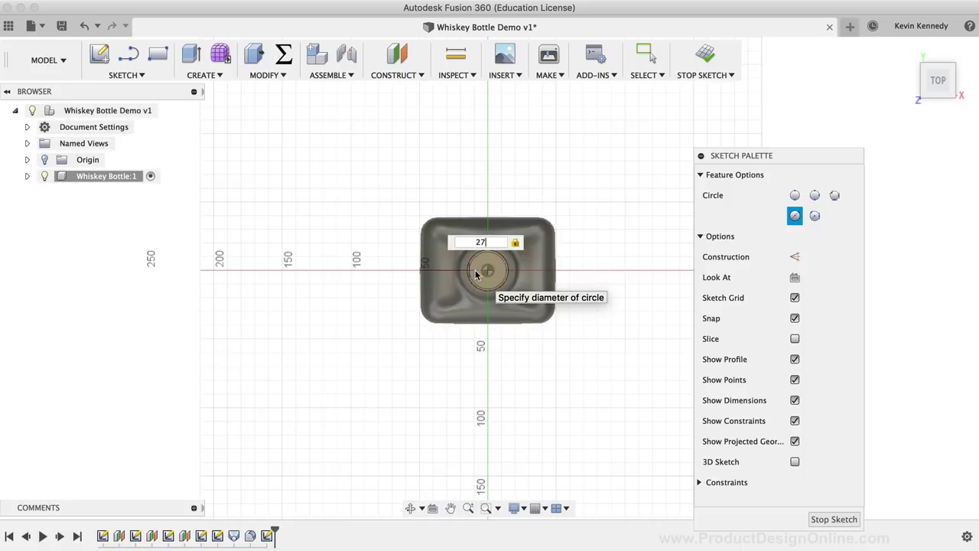
{"action": "key", "text": "Tab"}
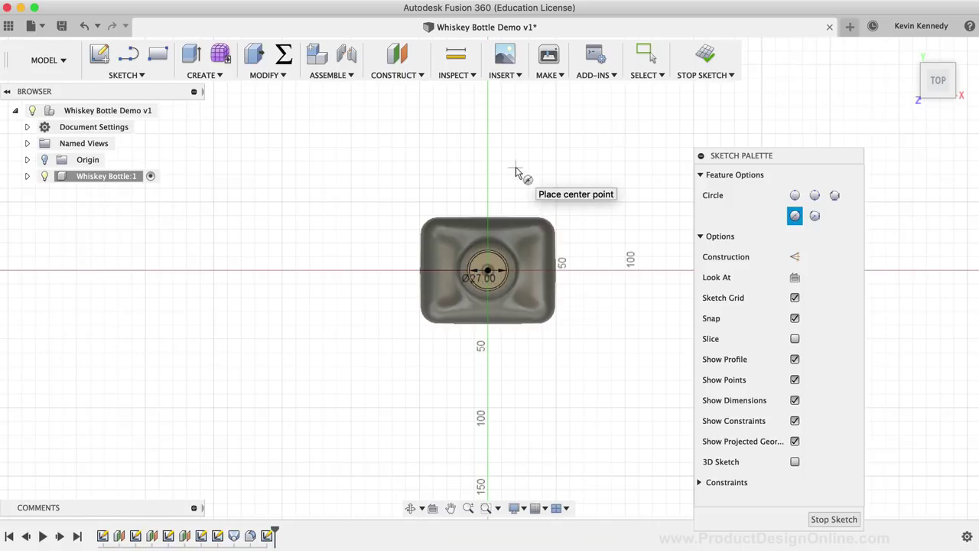
Extrude the 27 mm circle 12 mm upward from the neck and join it to the bottle body.
{"action": "key", "text": "e"}
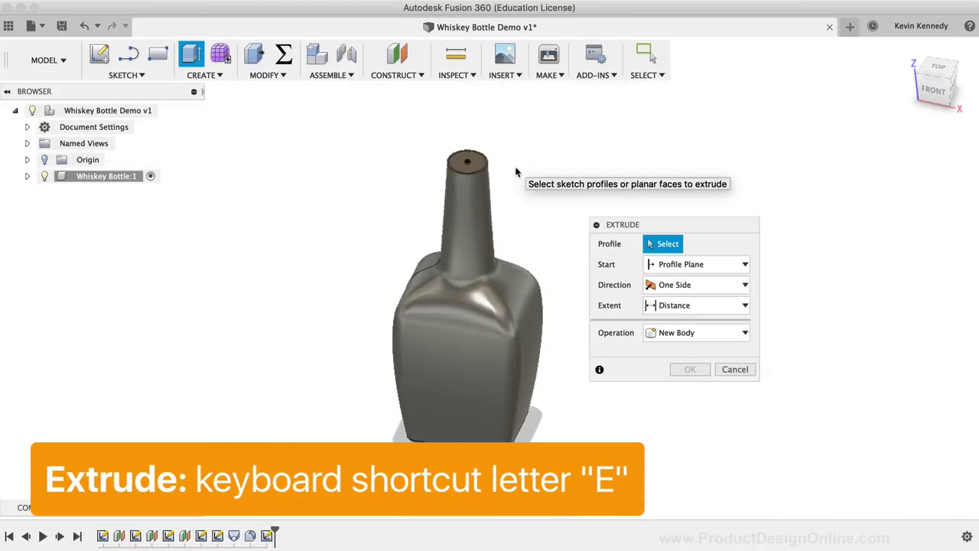
{"action": "left_click", "coordinate": [475, 165]}
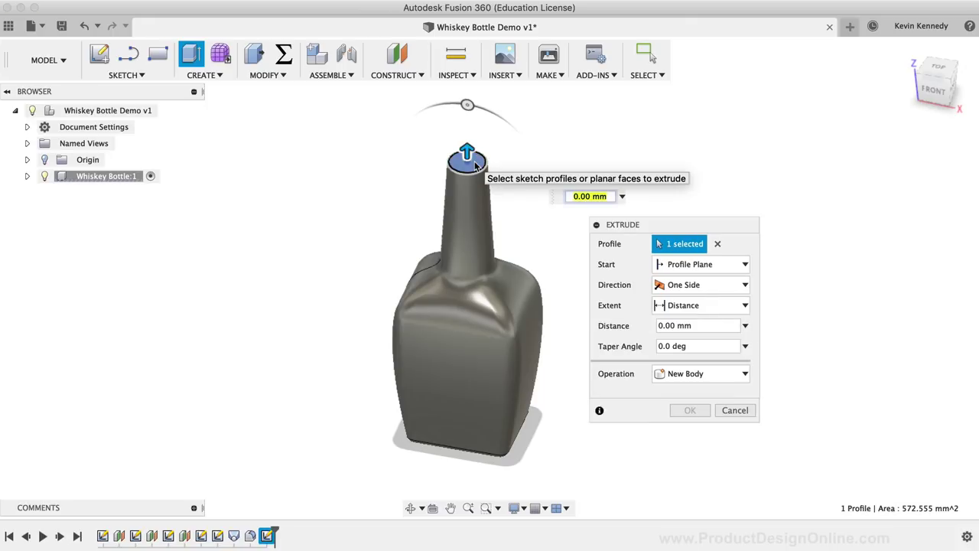
{"action": "type", "text": "21"}
{"action": "key", "text": "BackSpace"}
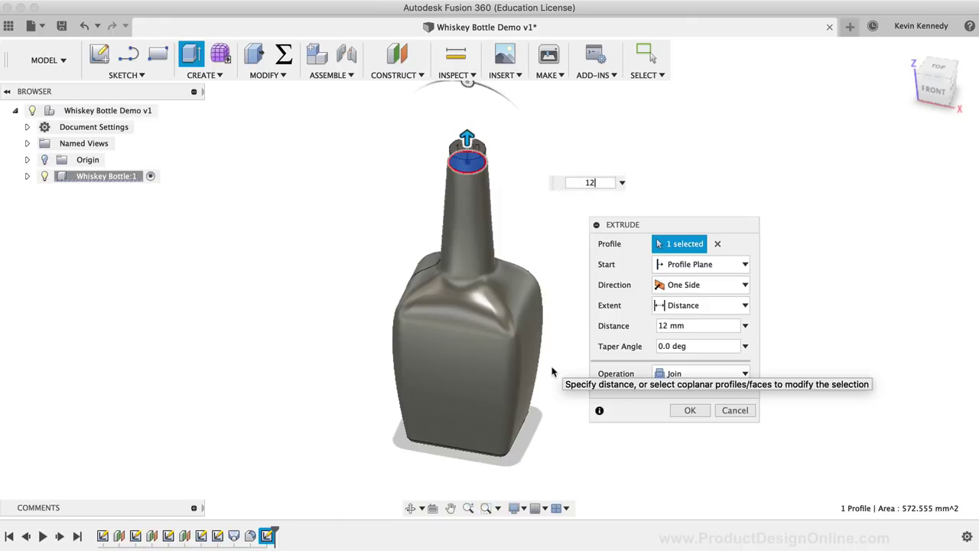
{"action": "left_click", "coordinate": [684, 371]}
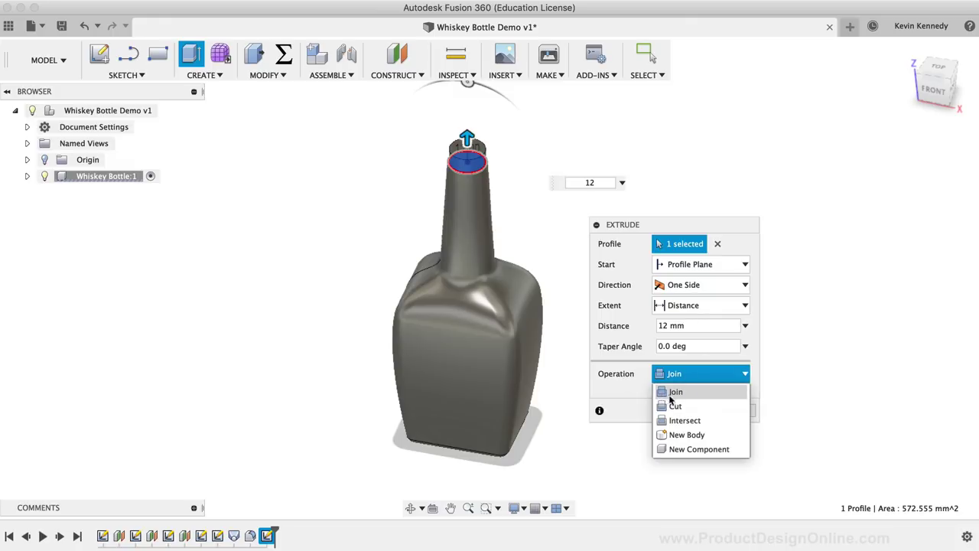
{"action": "left_click", "coordinate": [681, 393]}
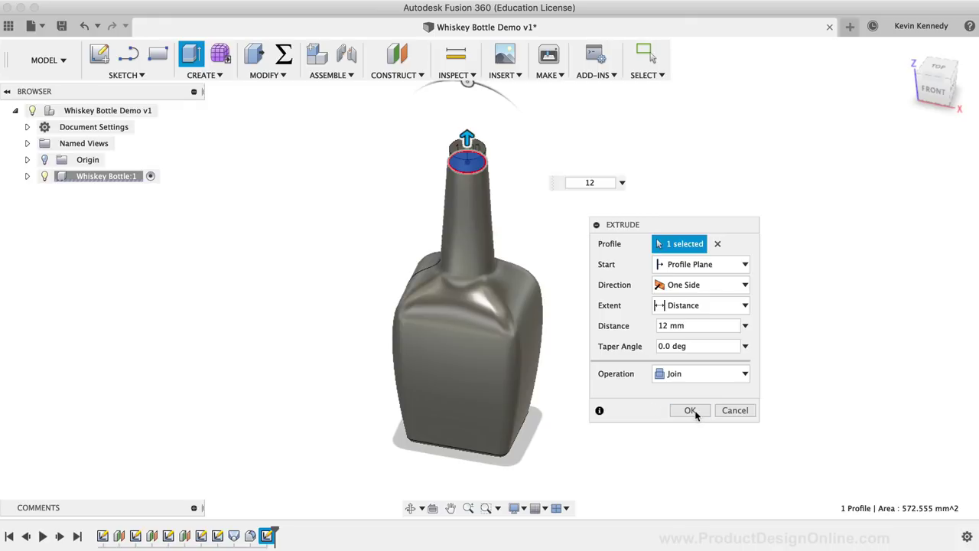
{"action": "left_click", "coordinate": [691, 411]}
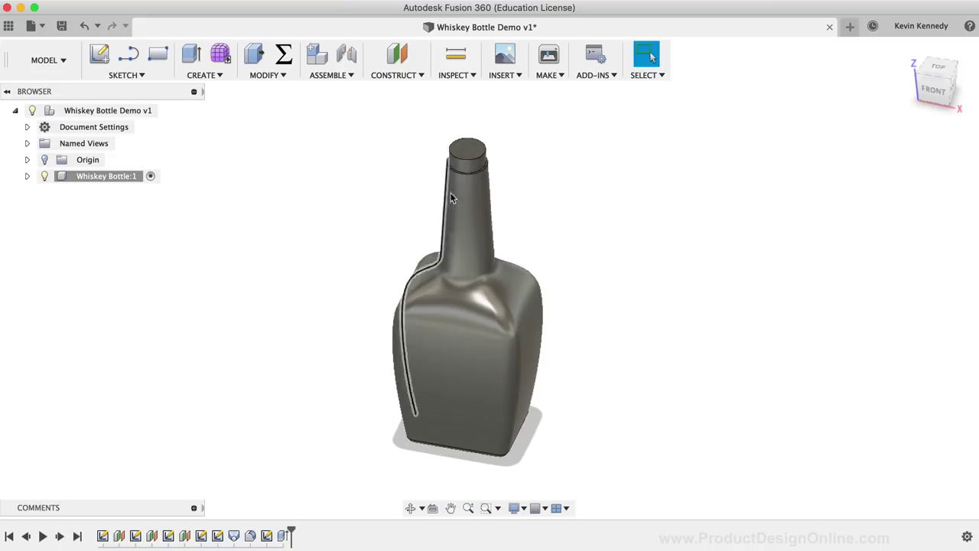
Shell the bottle with a 3 mm inside thickness, removing the top face of the neck extension.
{"action": "left_click", "coordinate": [467, 161]}
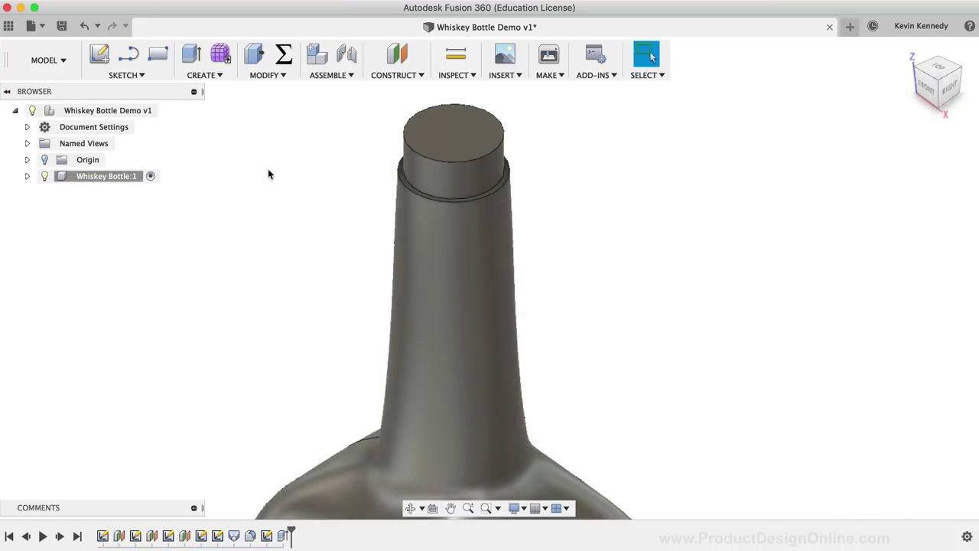
{"action": "left_click", "coordinate": [264, 75]}
{"action": "left_click", "coordinate": [305, 135]}
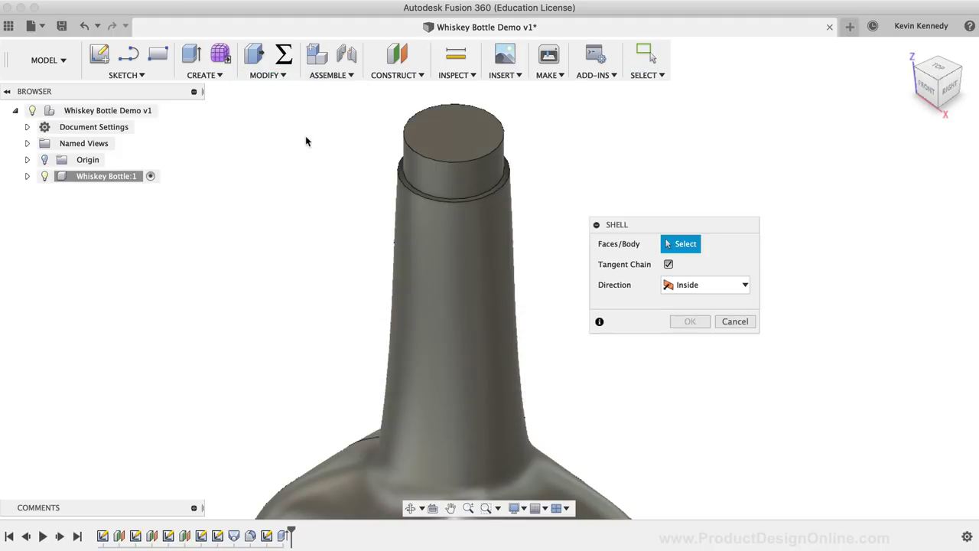
{"action": "left_click", "coordinate": [447, 138]}
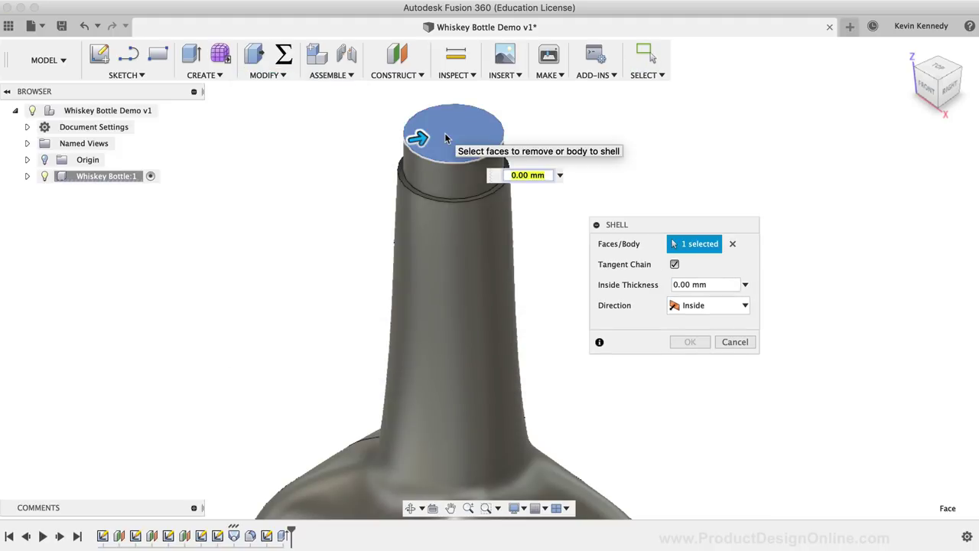
{"action": "type", "text": "3"}
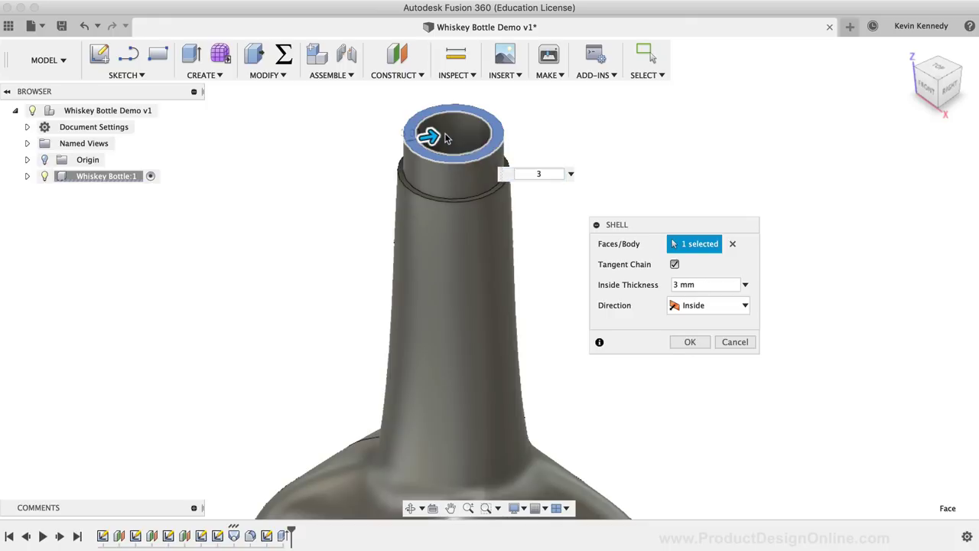
{"action": "left_click", "coordinate": [690, 342]}
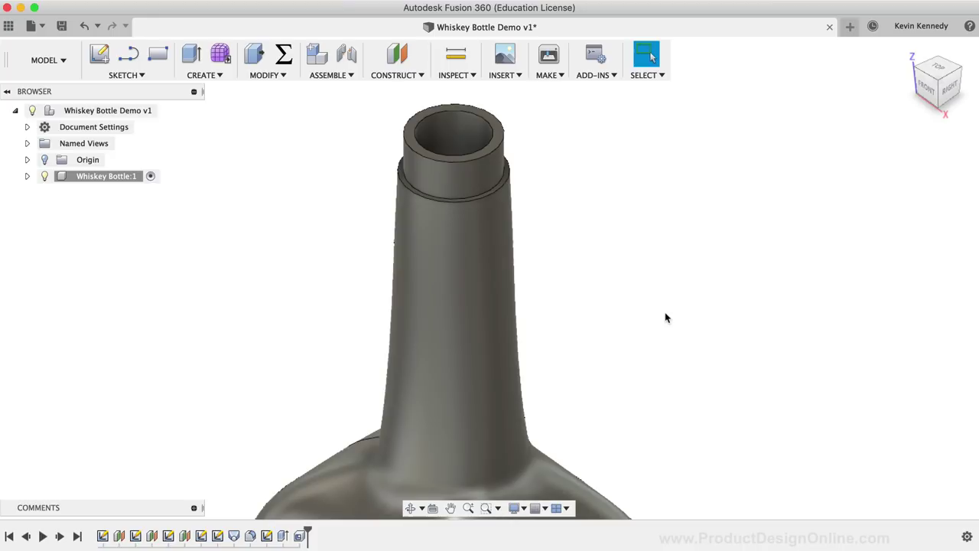
Fillet the outer edge of the neck's shoulder, just below the narrower mouth, with a 2 mm radius.
{"action": "key", "text": "f"}
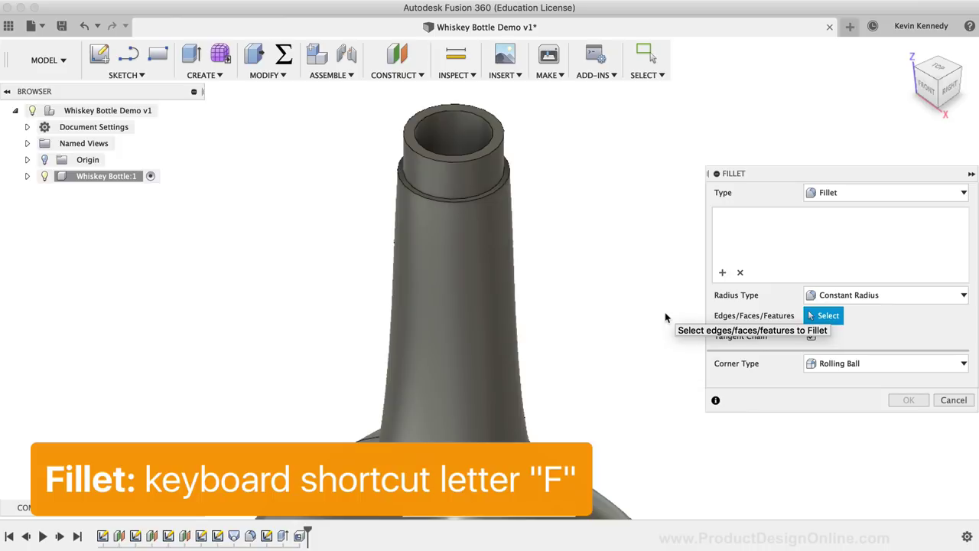
{"action": "left_click", "coordinate": [506, 184]}
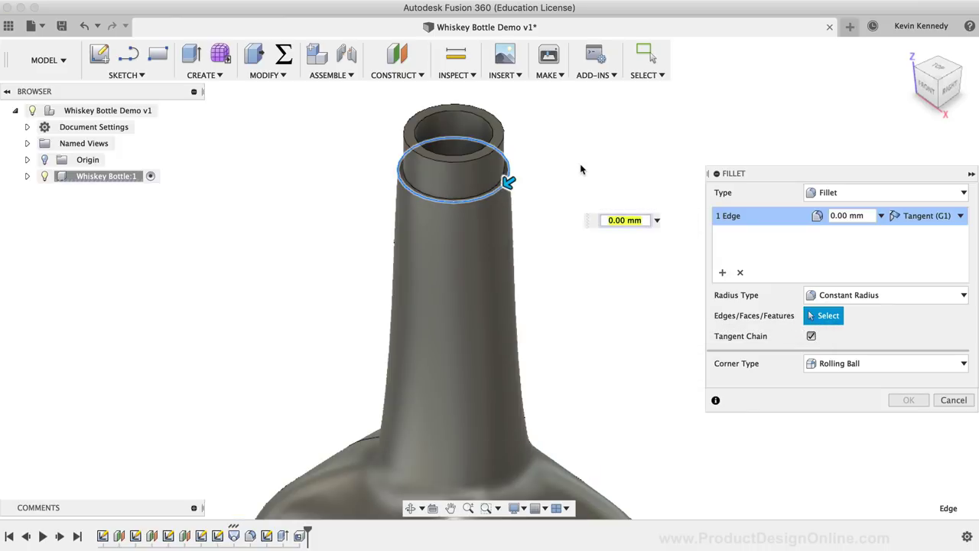
{"action": "type", "text": "2"}
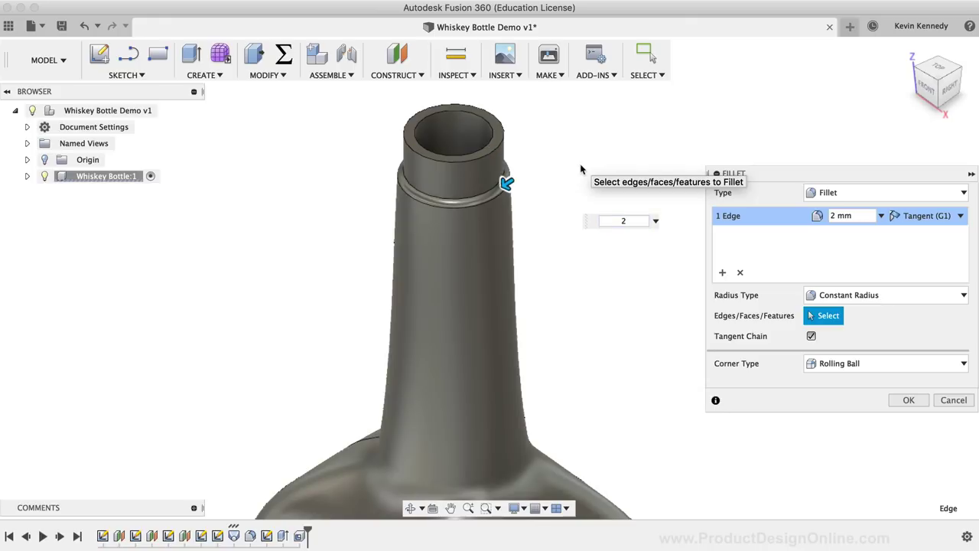
{"action": "left_click", "coordinate": [909, 399]}
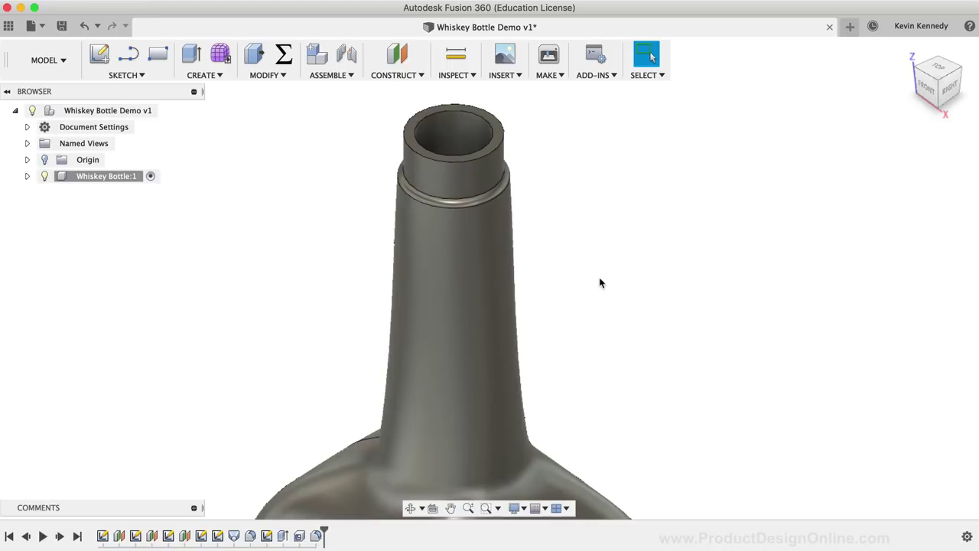
Add a modeled right-hand ISO Metric M27x3 thread, class 6g, 10 mm long with 0 mm offset, to the mouth's outer face.
{"action": "left_click", "coordinate": [207, 75]}
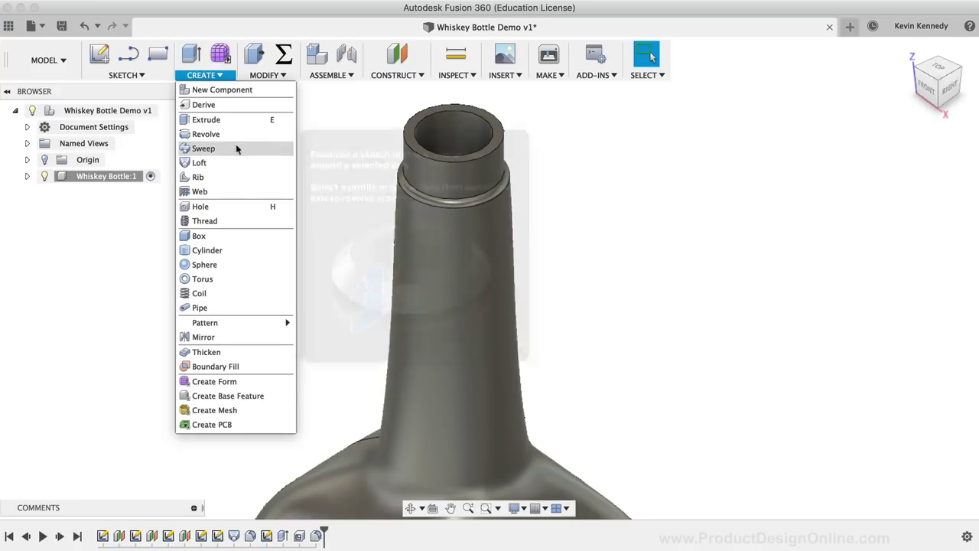
{"action": "left_click", "coordinate": [245, 221]}
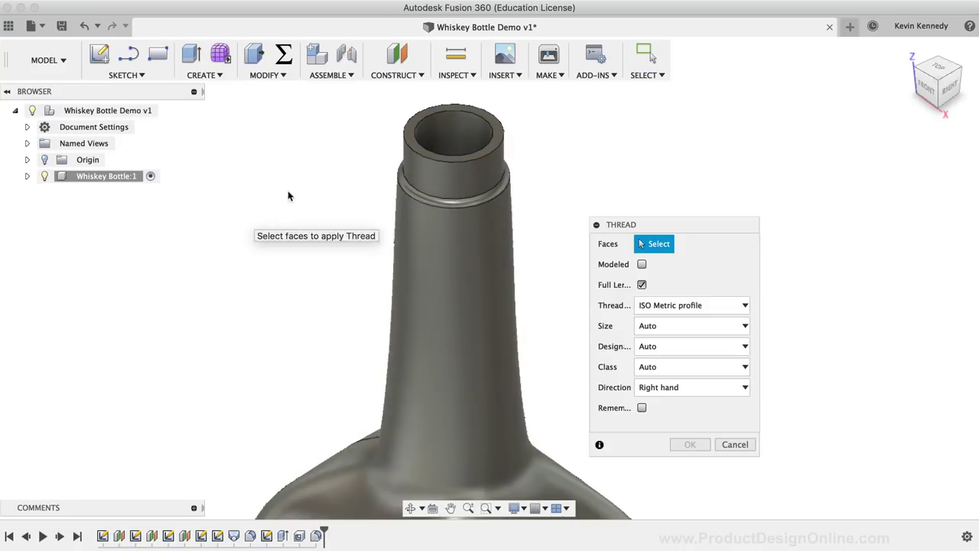
{"action": "left_click", "coordinate": [426, 164]}
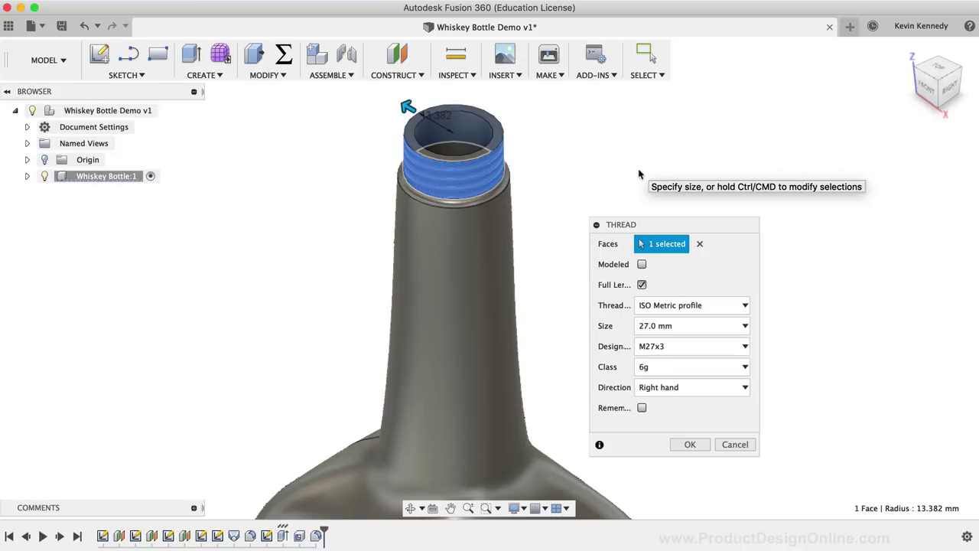
{"action": "left_click", "coordinate": [641, 265]}
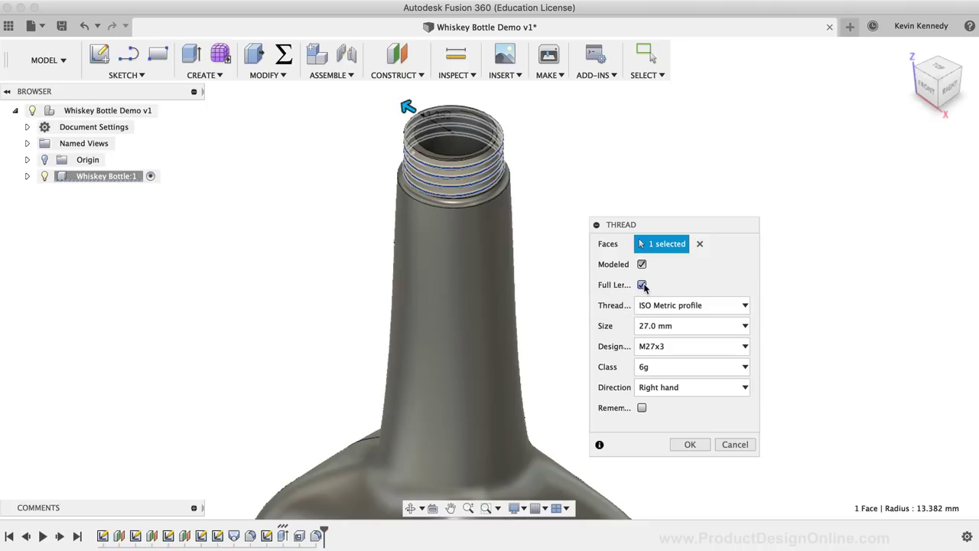
{"action": "left_click", "coordinate": [643, 285]}
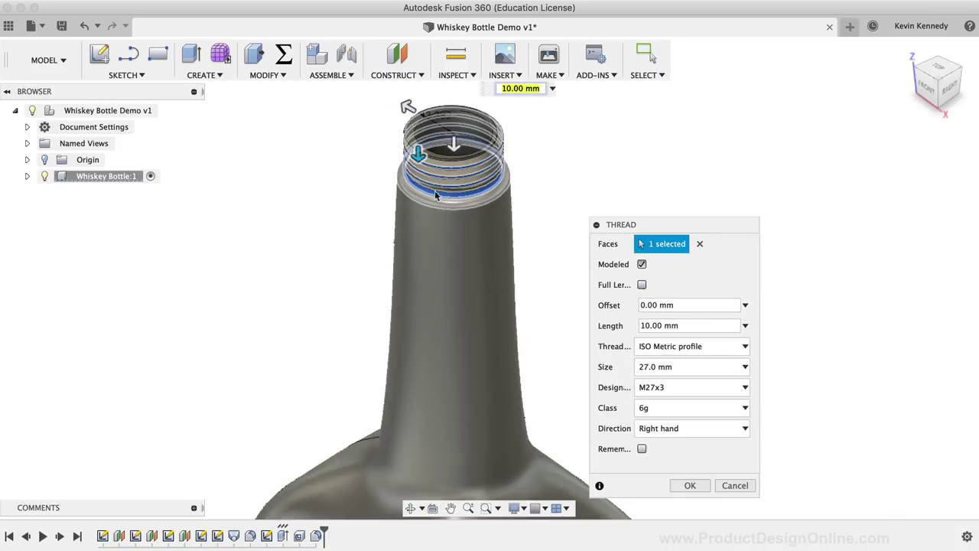
{"action": "mouse_move", "coordinate": [418, 153]}
{"action": "left_mouse_down"}
{"action": "mouse_move", "coordinate": [415, 146]}
{"action": "mouse_move", "coordinate": [415, 155]}
{"action": "left_mouse_up"}
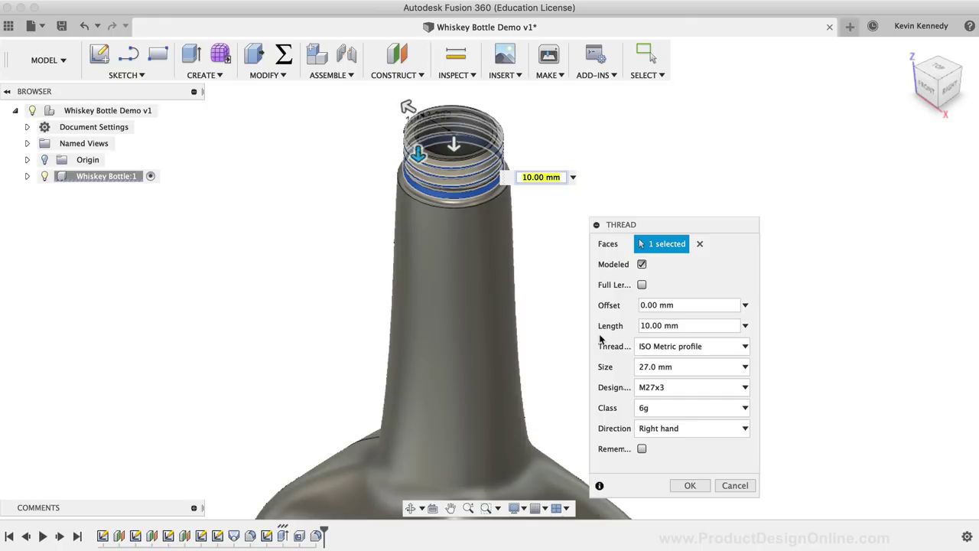
{"action": "left_click", "coordinate": [651, 348]}
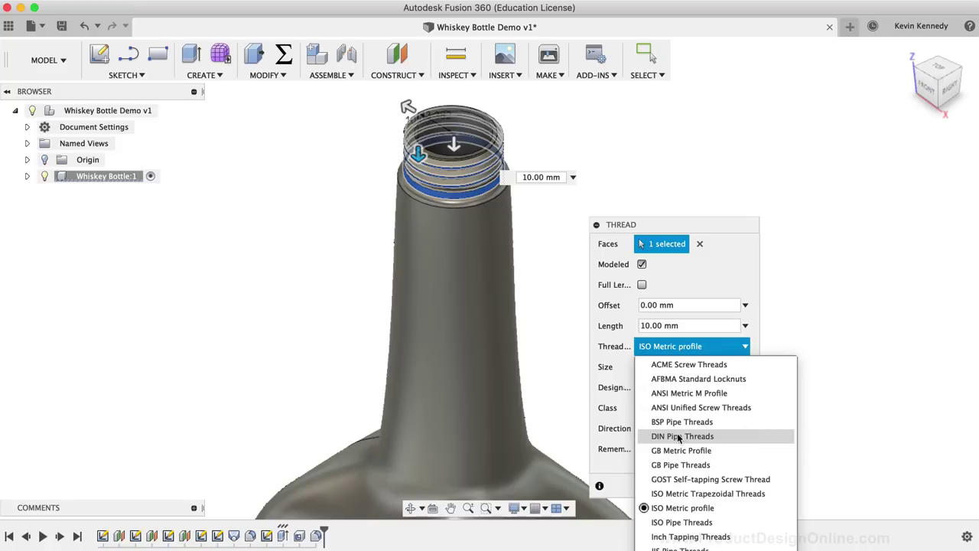
{"action": "left_click", "coordinate": [607, 351]}
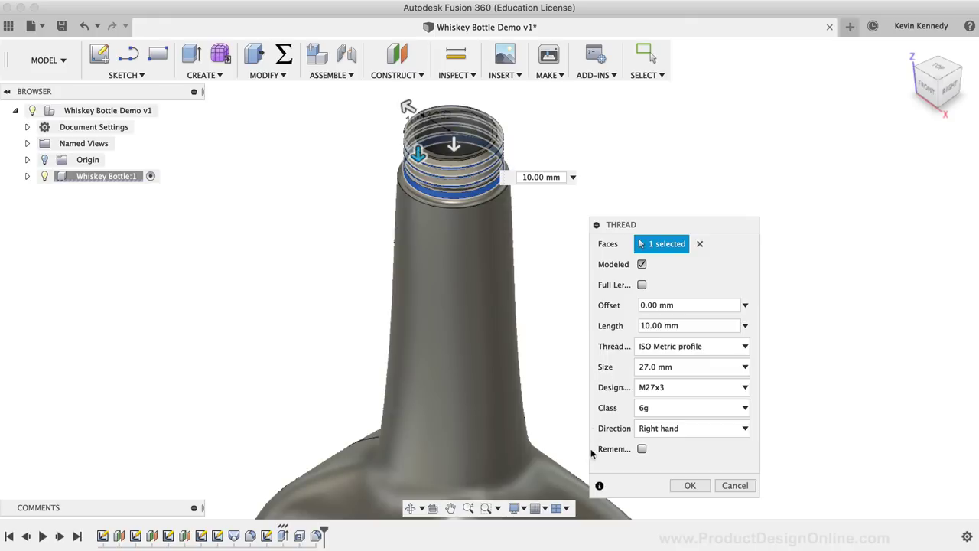
{"action": "left_click", "coordinate": [690, 487]}
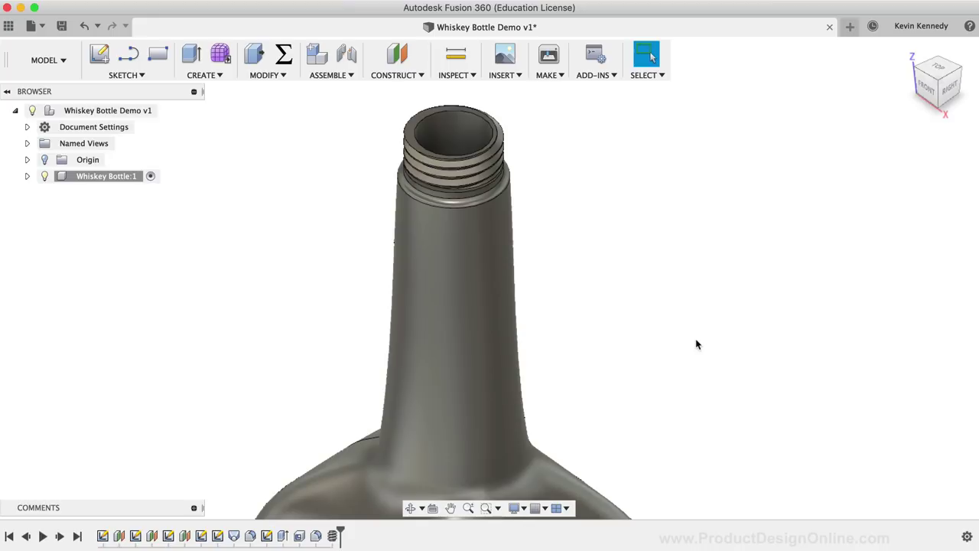
Search the appearance library for glass, download Glass (Bronze) and apply it to the bottle body.
{"action": "right_click", "coordinate": [604, 291]}
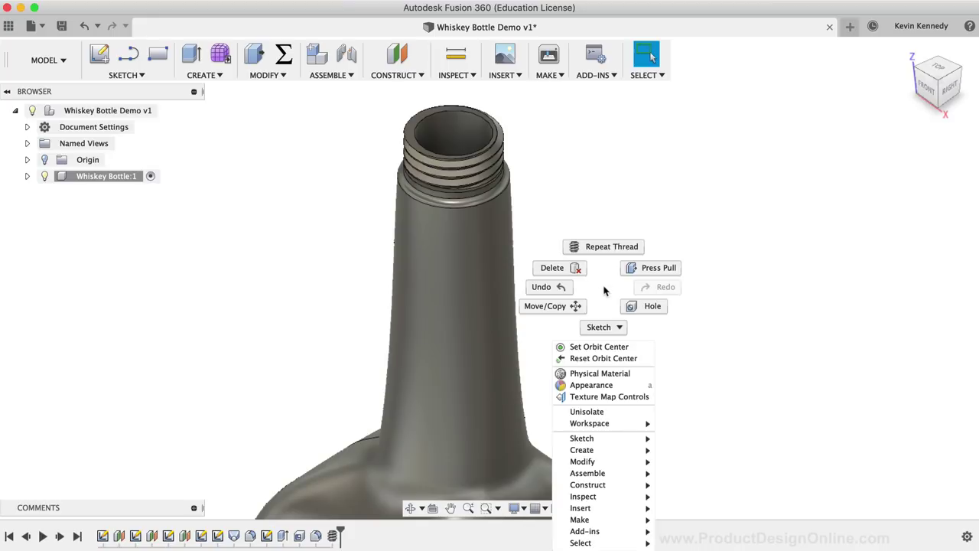
{"action": "left_click", "coordinate": [610, 386]}
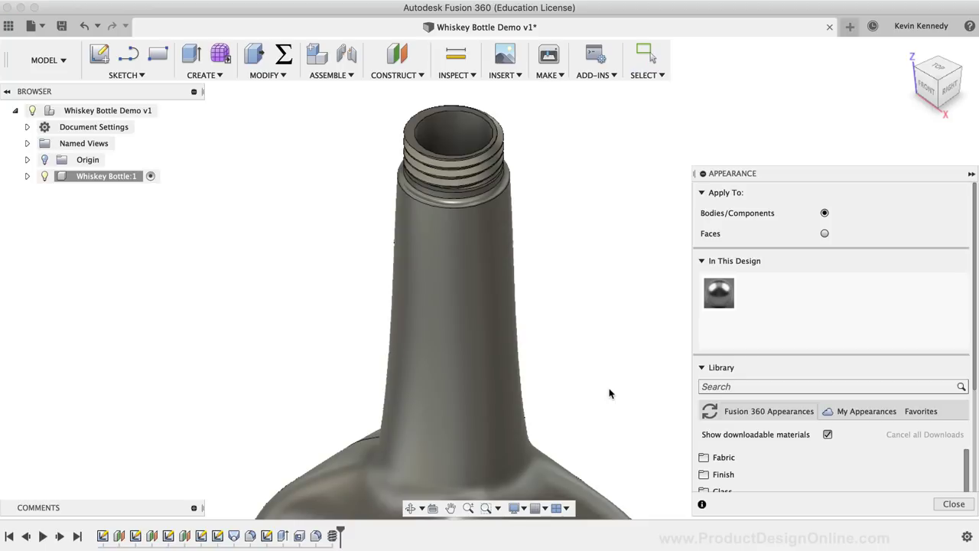
{"action": "left_click", "coordinate": [721, 386]}
{"action": "type", "text": "glass"}
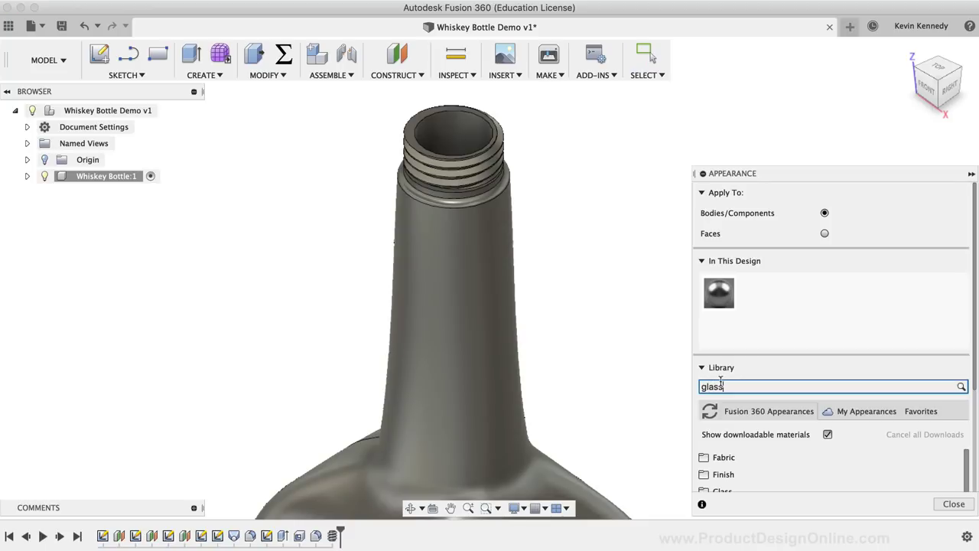
{"action": "left_click_drag", "start_coordinate": [748, 172], "coordinate": [688, 77]}
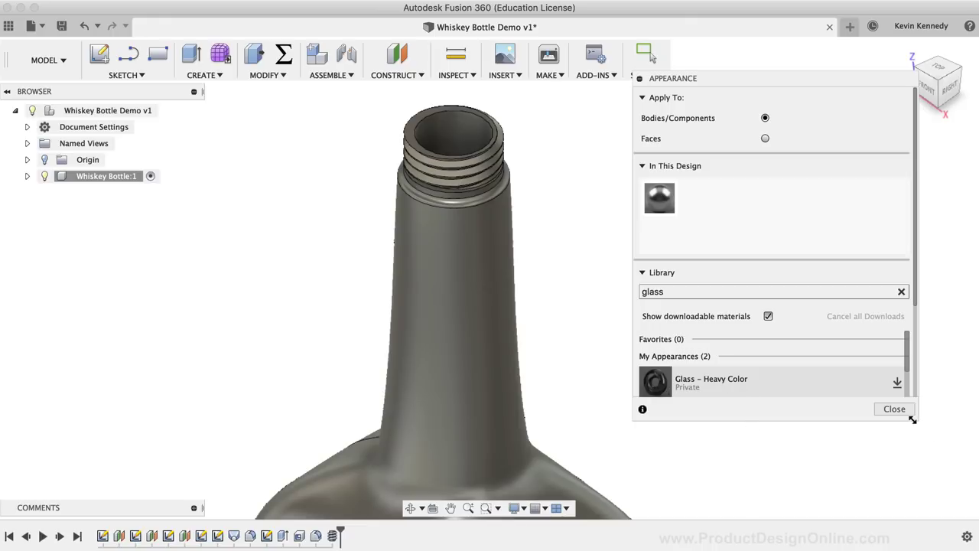
{"action": "left_click_drag", "start_coordinate": [913, 419], "coordinate": [924, 501]}
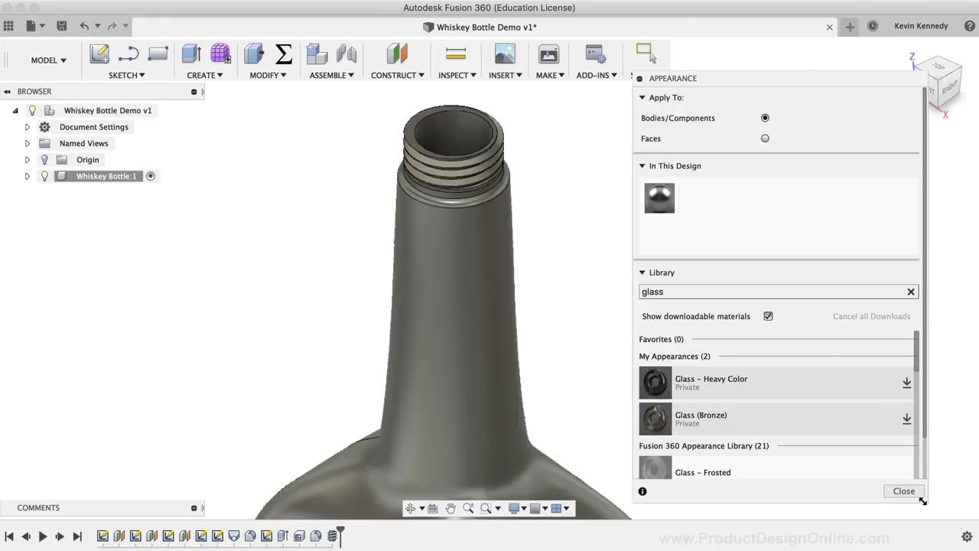
{"action": "left_click", "coordinate": [908, 420]}
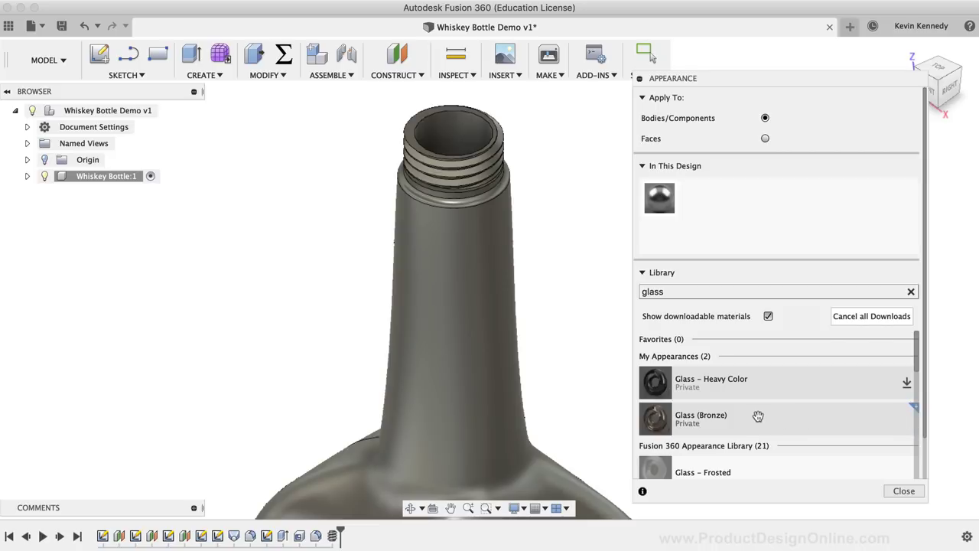
{"action": "left_click_drag", "start_coordinate": [756, 413], "coordinate": [392, 407]}
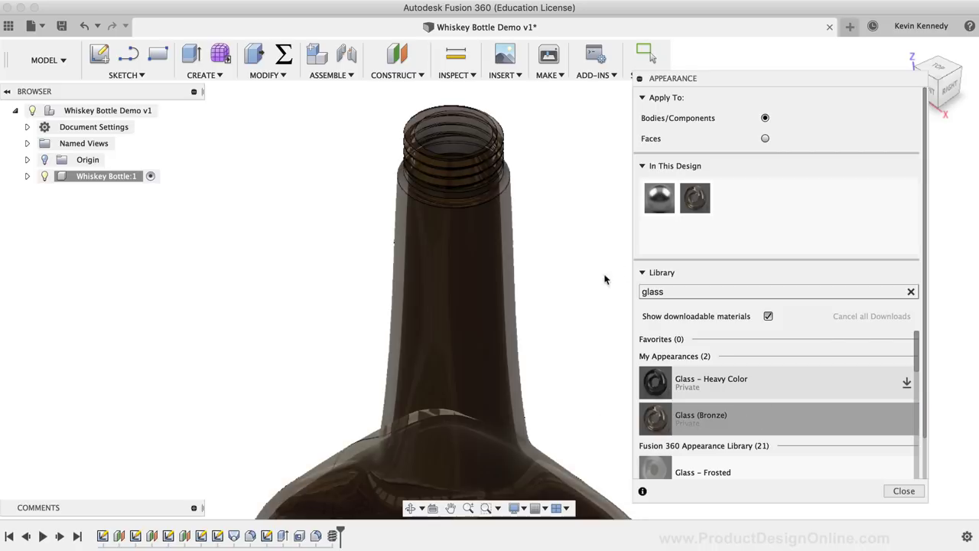
{"action": "left_click", "coordinate": [902, 492]}
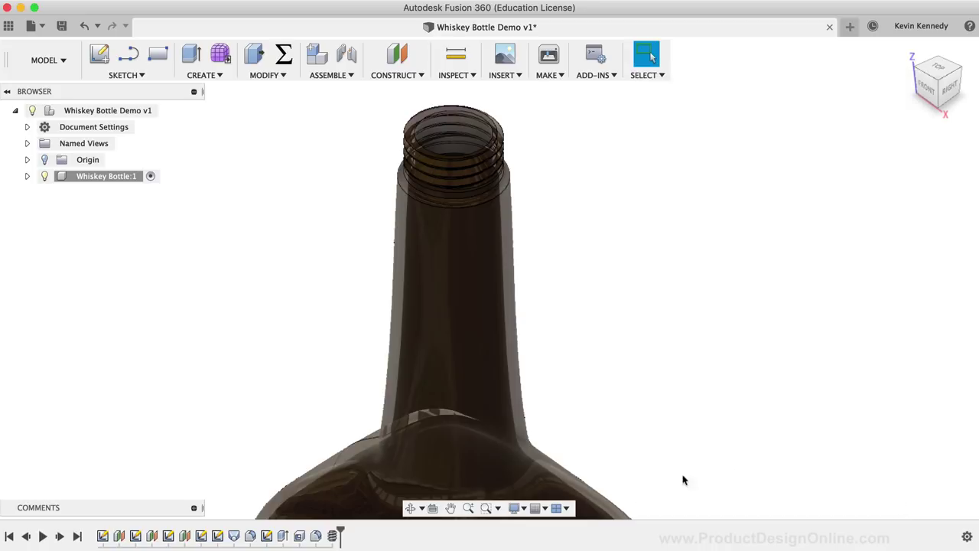
Set the display environment to Dark Sky and view the whole bottle from the front and at an angle.
{"action": "left_click", "coordinate": [515, 508]}
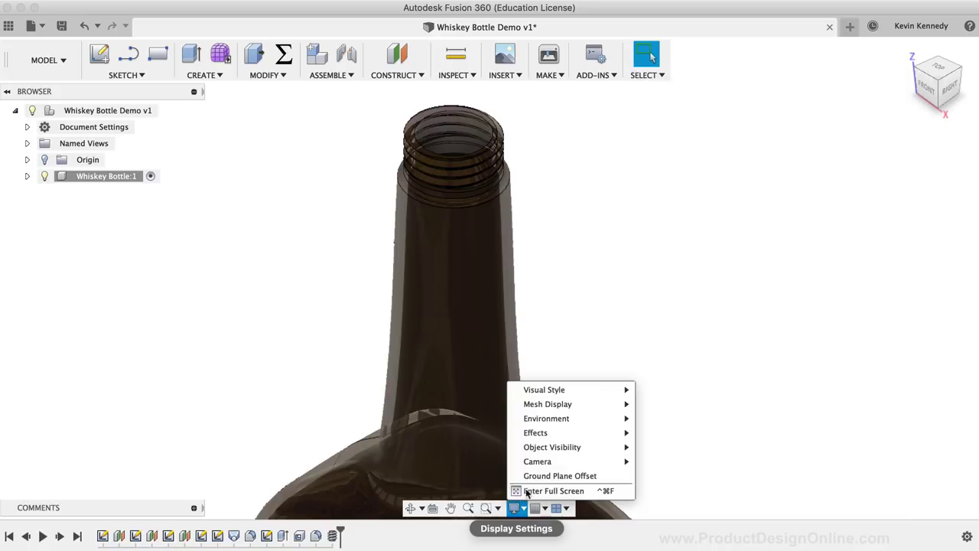
{"action": "mouse_move", "coordinate": [570, 440]}
{"action": "mouse_move", "coordinate": [587, 420]}
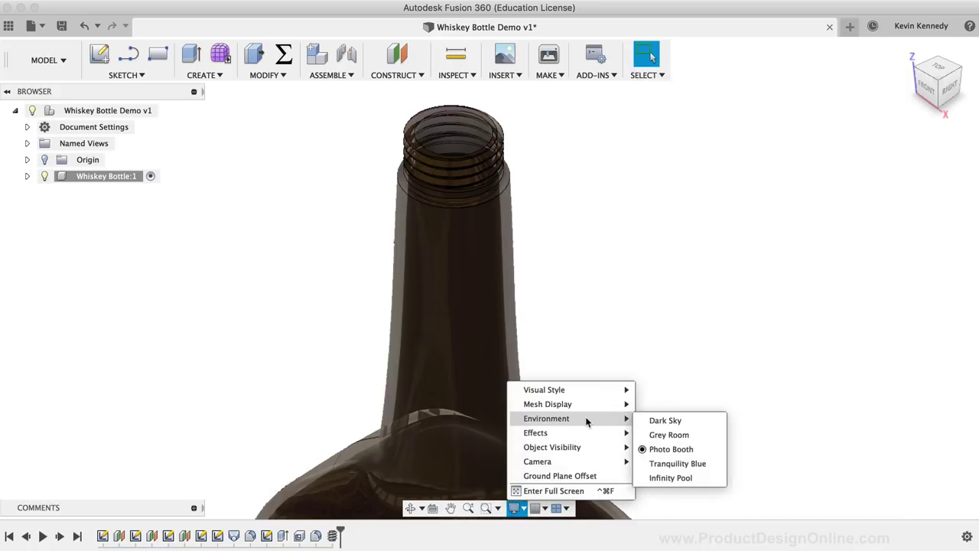
{"action": "left_click", "coordinate": [709, 420]}
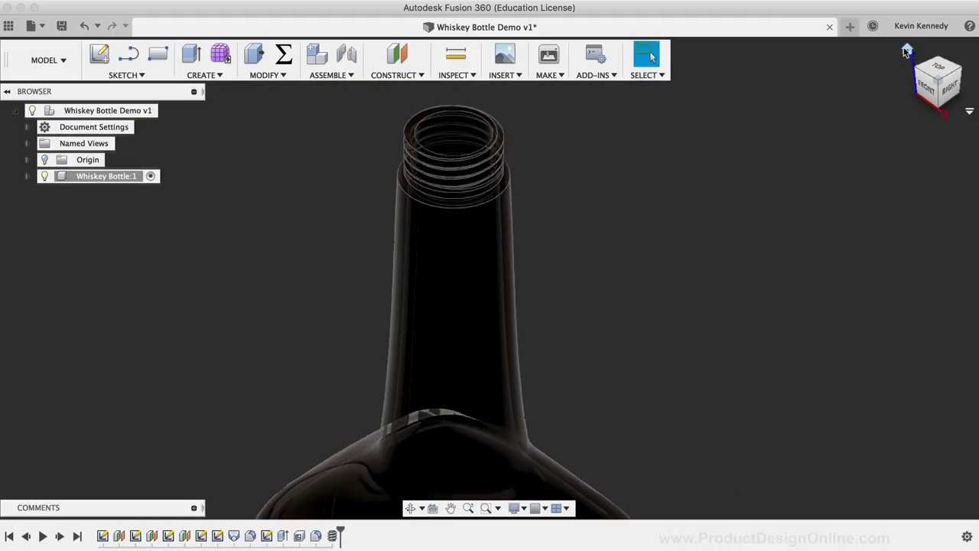
{"action": "left_click", "coordinate": [908, 52]}
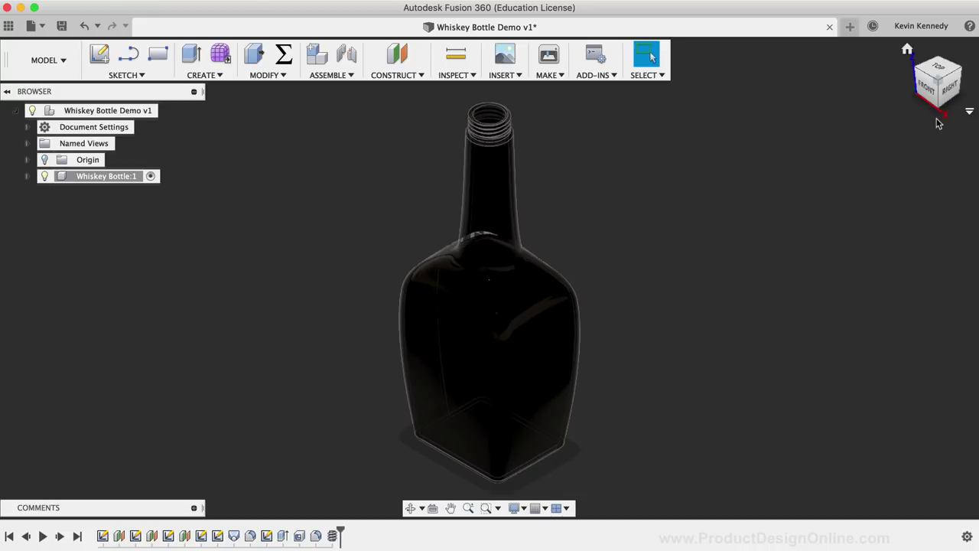
{"action": "left_click", "coordinate": [932, 93]}
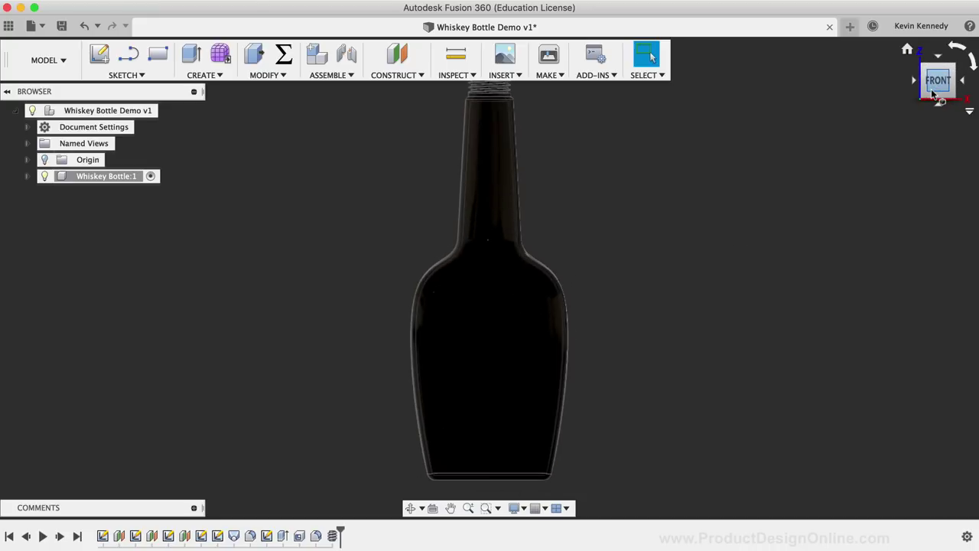
{"action": "mouse_move", "coordinate": [933, 84]}
{"action": "middle_mouse_down", "text": "shift"}
{"action": "mouse_move", "coordinate": [849, 69]}
{"action": "mouse_move", "coordinate": [895, 75]}
{"action": "mouse_move", "coordinate": [849, 69]}
{"action": "mouse_move", "coordinate": [892, 30]}
{"action": "mouse_move", "coordinate": [922, 102]}
{"action": "mouse_move", "coordinate": [905, 86]}
{"action": "middle_mouse_up", "text": "shift"}
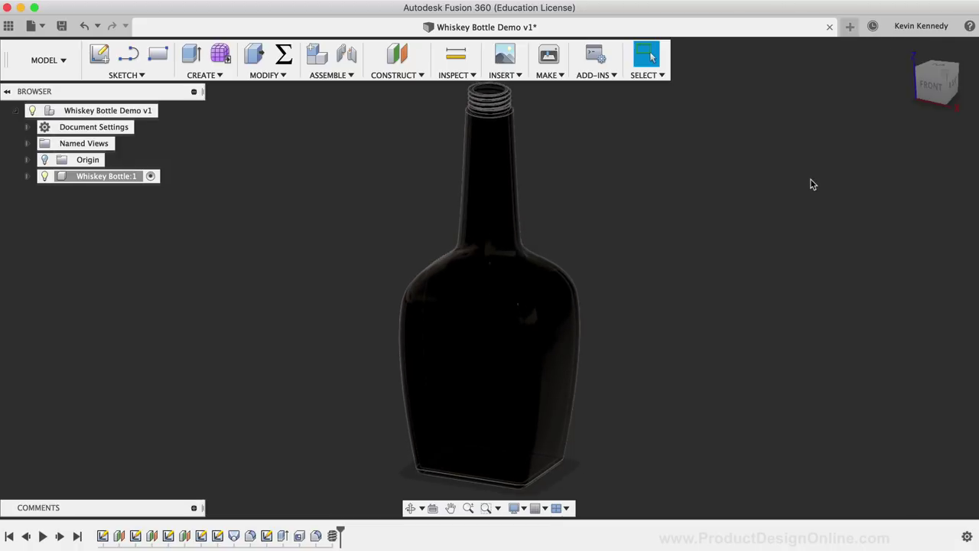
{"action": "scroll", "coordinate": [812, 184], "scroll_direction": "down", "scroll_amount": 2}
{"action": "scroll", "coordinate": [813, 184], "scroll_direction": "up", "scroll_amount": 3}
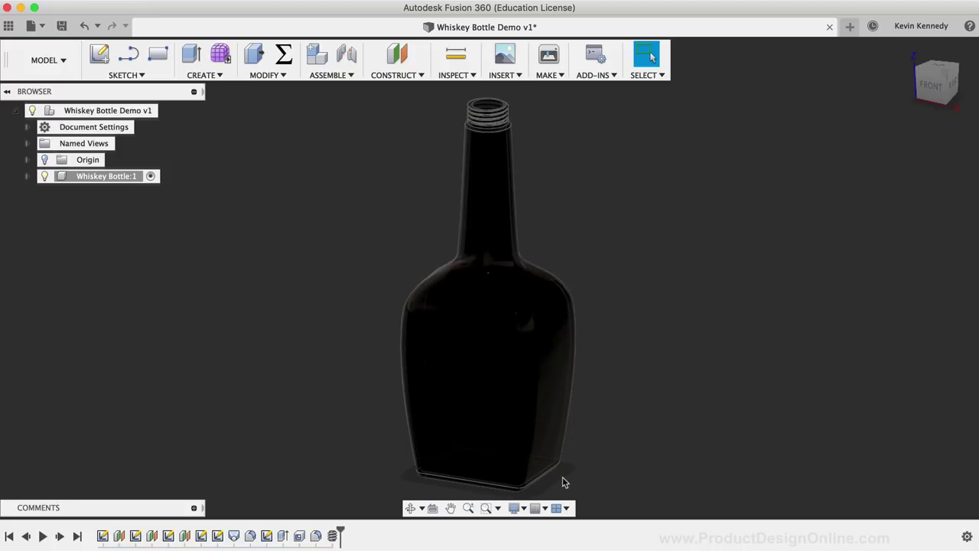
Set the display environment to Grey Room.
{"action": "left_click", "coordinate": [523, 509]}
{"action": "mouse_move", "coordinate": [601, 419]}
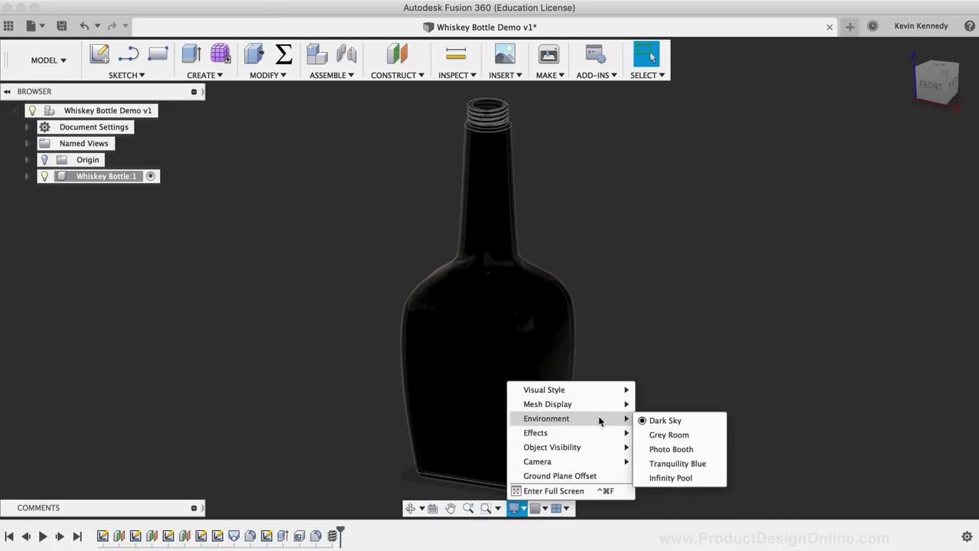
{"action": "left_click", "coordinate": [699, 435]}
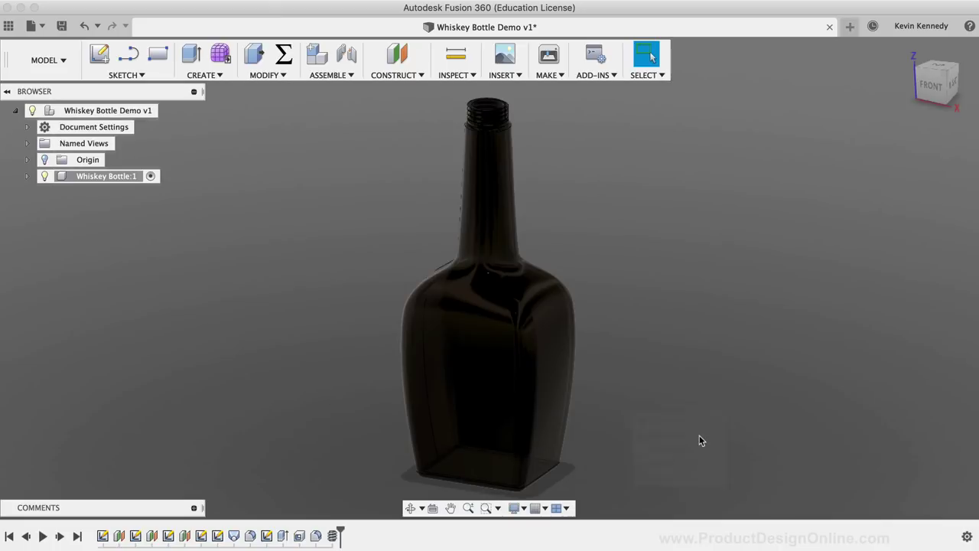
Set the display environment to Photo Booth.
{"action": "left_click", "coordinate": [516, 508]}
{"action": "mouse_move", "coordinate": [612, 419]}
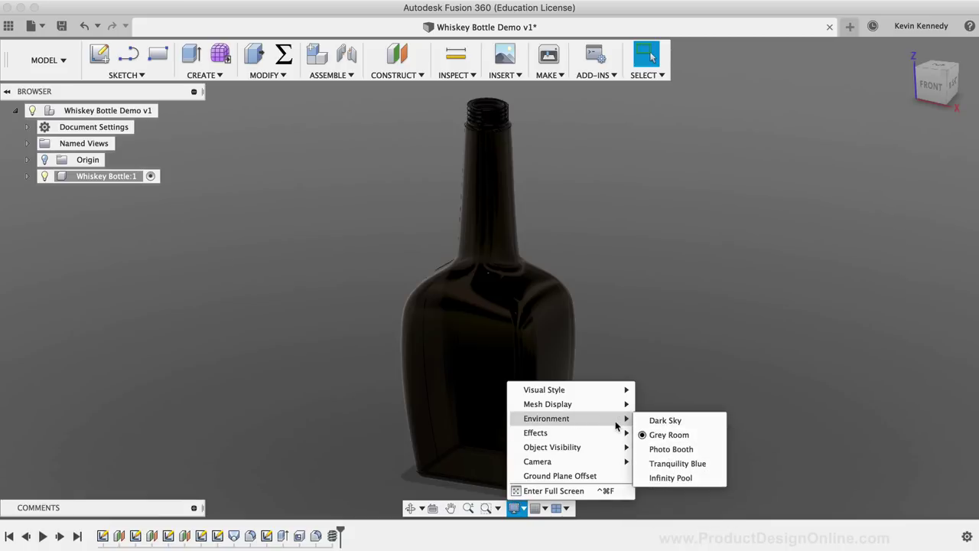
{"action": "left_click", "coordinate": [698, 451]}
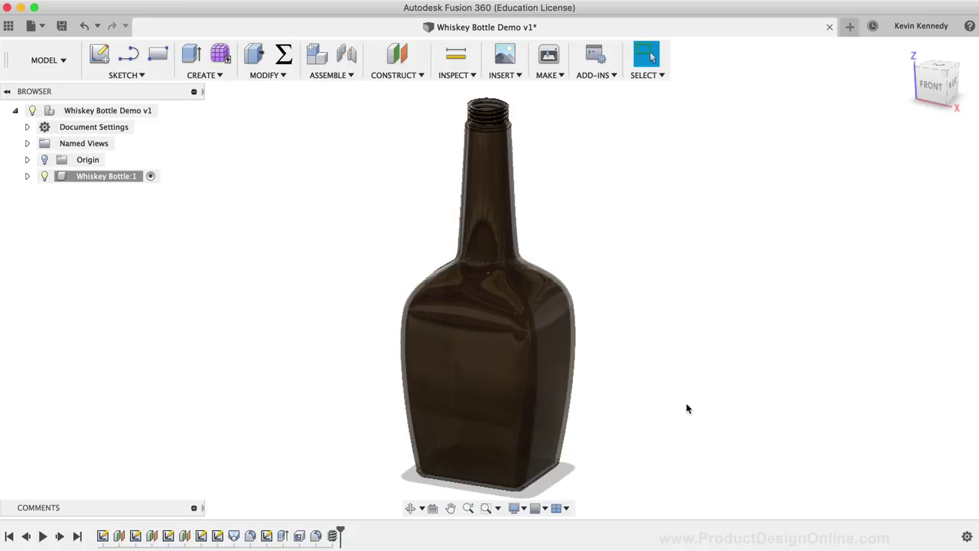